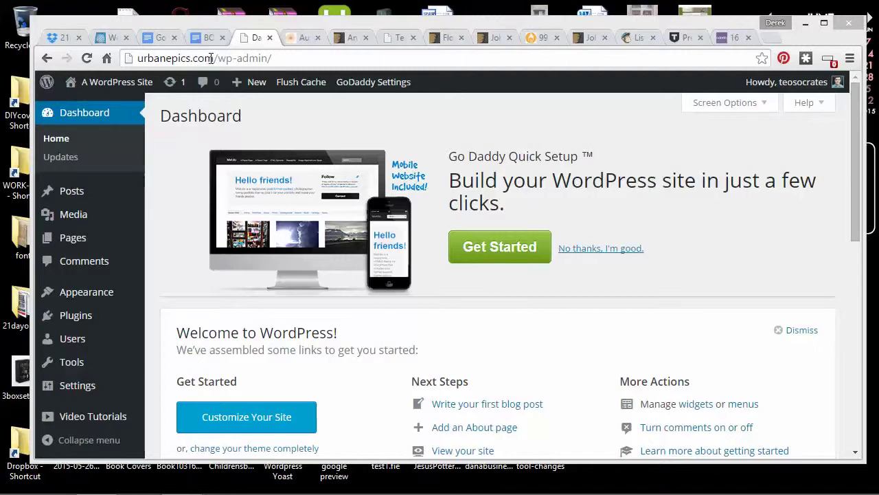
Select the site's domain portion of the admin URL in the address bar
{"action": "left_click_drag", "start_coordinate": [212, 58], "coordinate": [127, 59]}
{"action": "left_click", "coordinate": [294, 59]}
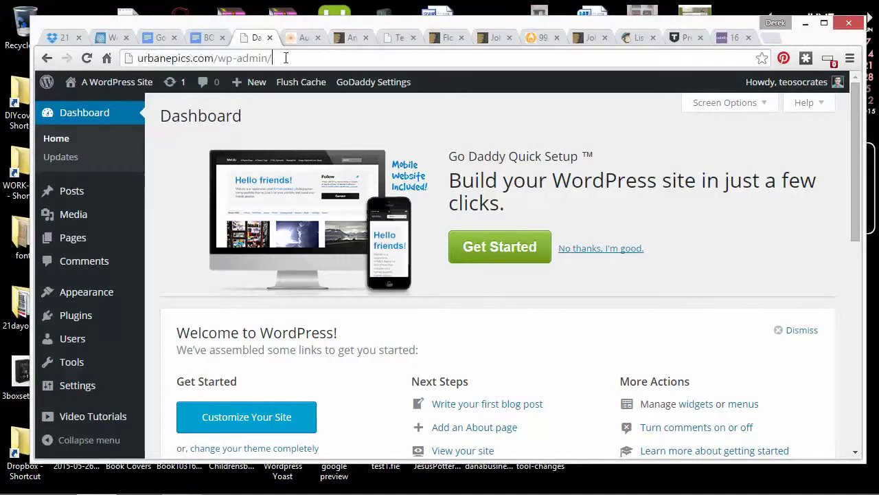
{"action": "left_click_drag", "start_coordinate": [294, 59], "coordinate": [124, 59]}
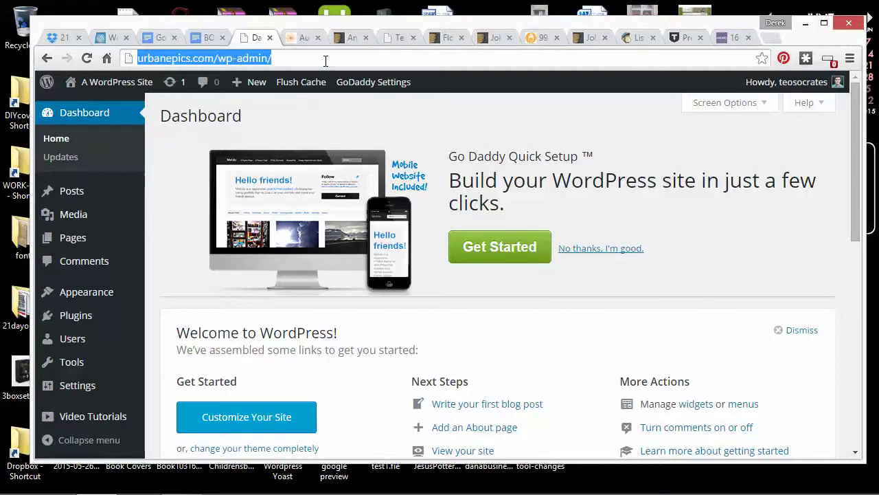
{"action": "left_click", "coordinate": [290, 61]}
{"action": "left_click", "coordinate": [215, 59]}
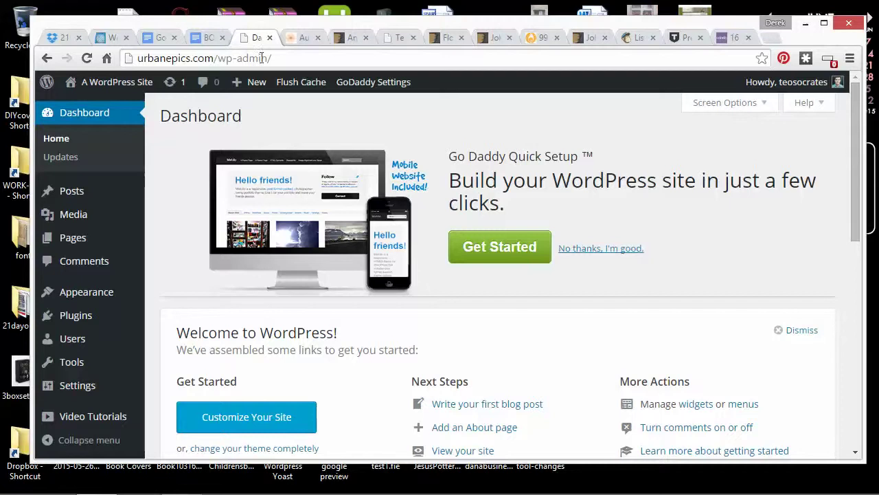
{"action": "left_click_drag", "start_coordinate": [289, 59], "coordinate": [137, 59]}
{"action": "left_click_drag", "start_coordinate": [210, 57], "coordinate": [218, 60]}
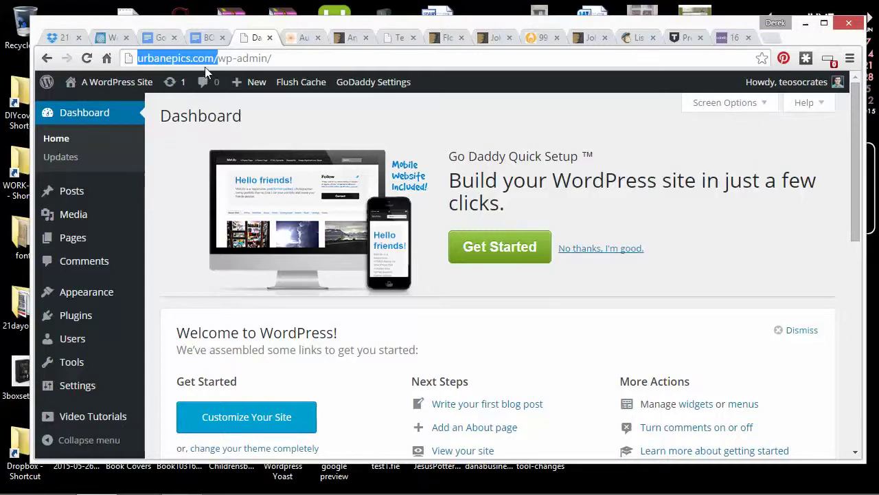
{"action": "left_click", "coordinate": [274, 59]}
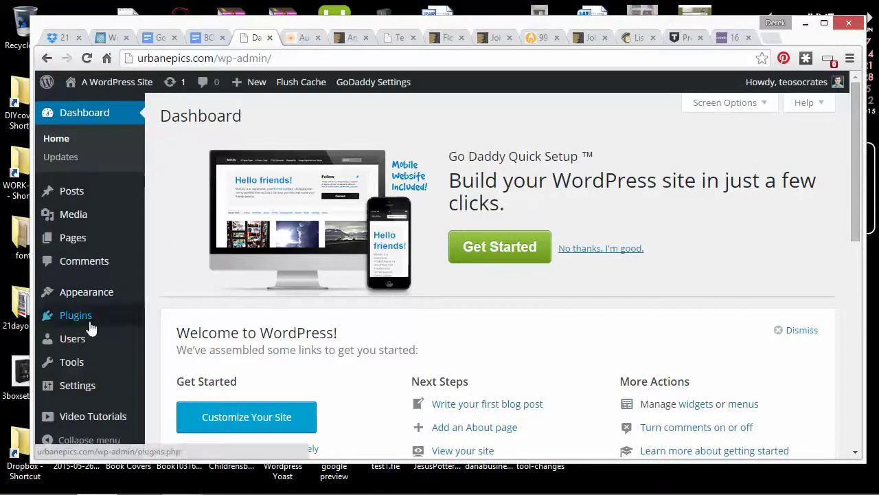
Check the one pending Akismet plugin update under Dashboard > Updates, then return to the Dashboard
{"action": "mouse_move", "coordinate": [69, 190]}
{"action": "scroll", "coordinate": [69, 191], "scroll_direction": "down", "scroll_amount": 3}
{"action": "scroll", "coordinate": [203, 263], "scroll_direction": "up", "scroll_amount": 3}
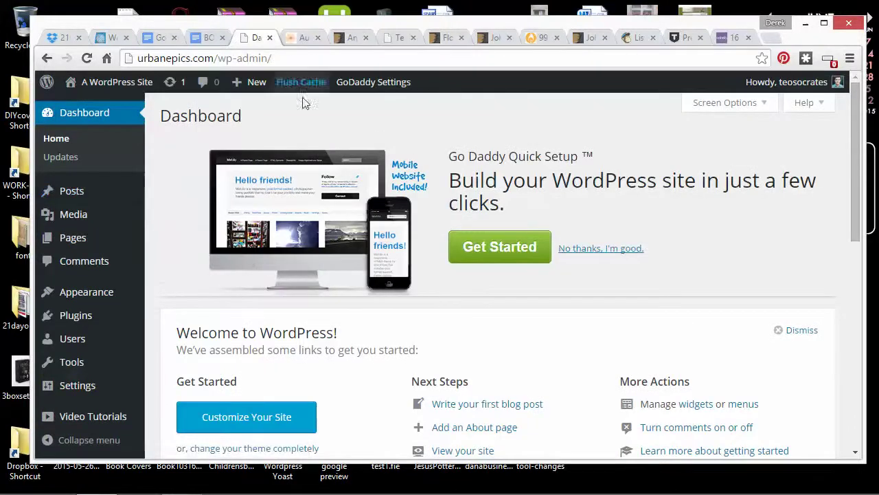
{"action": "scroll", "coordinate": [252, 348], "scroll_direction": "down", "scroll_amount": 3}
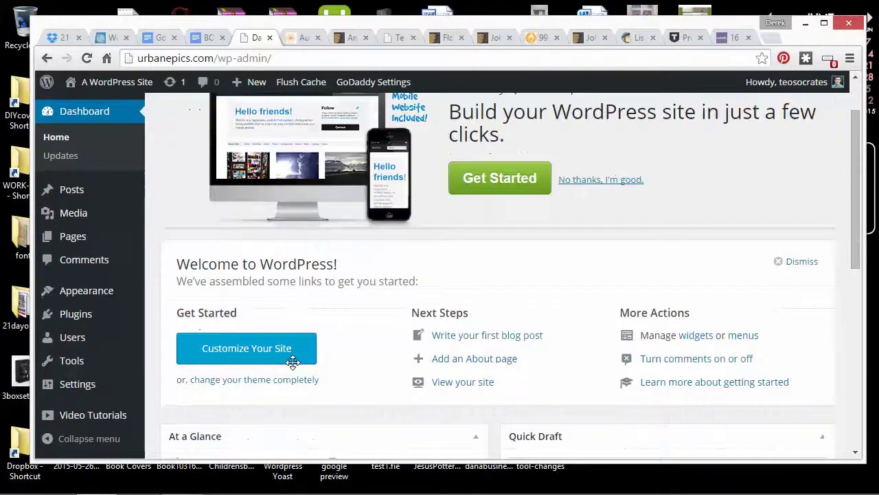
{"action": "scroll", "coordinate": [281, 290], "scroll_direction": "up", "scroll_amount": 3}
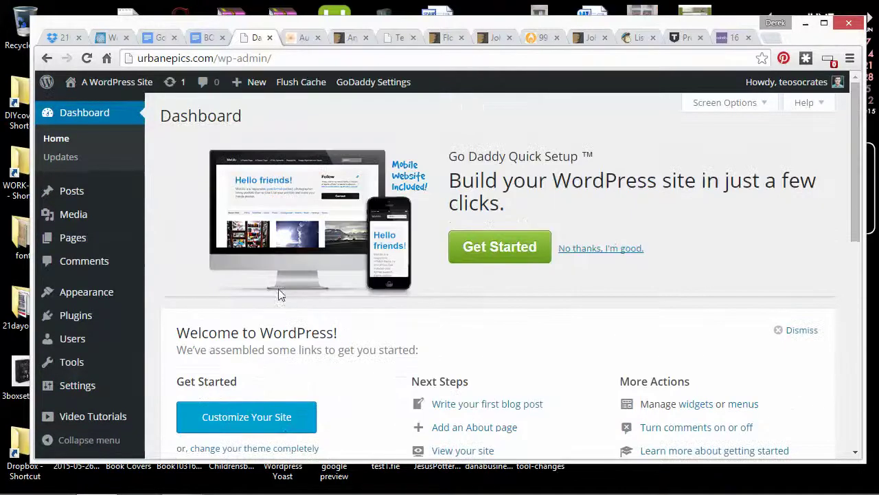
{"action": "left_click", "coordinate": [171, 82]}
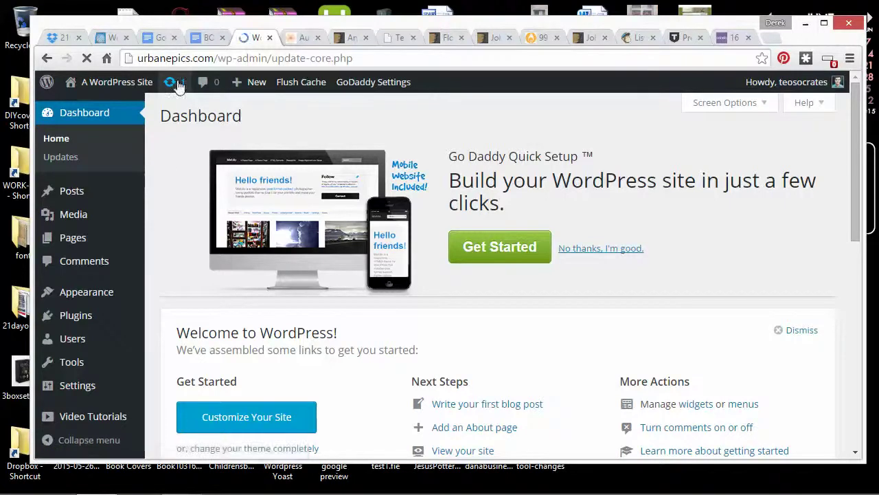
{"action": "scroll", "coordinate": [206, 220], "scroll_direction": "down", "scroll_amount": 1}
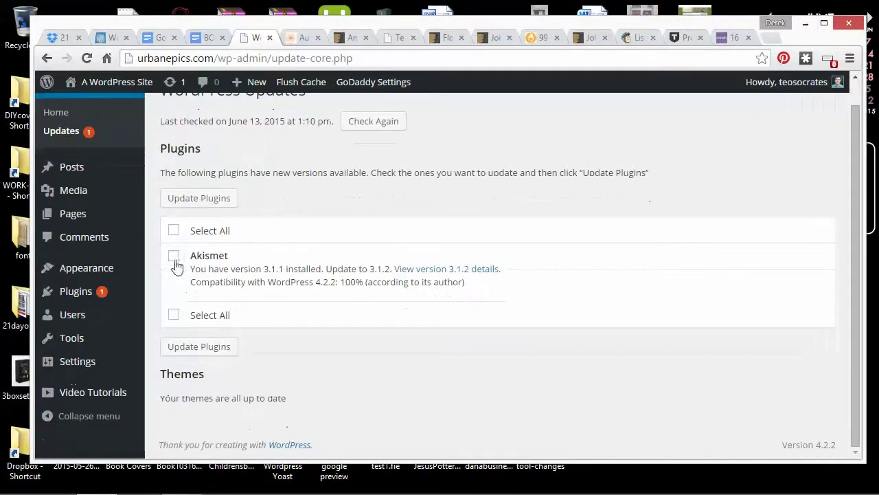
{"action": "scroll", "coordinate": [199, 241], "scroll_direction": "up", "scroll_amount": 1}
{"action": "left_click", "coordinate": [42, 59]}
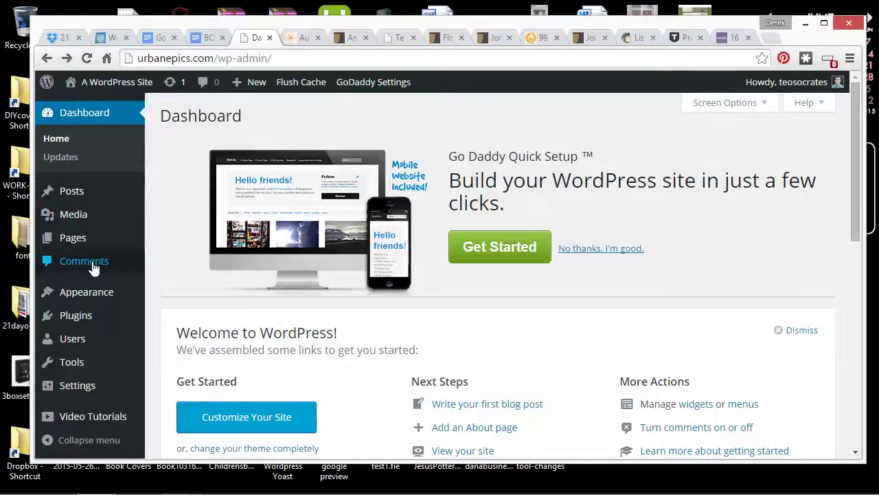
{"action": "mouse_move", "coordinate": [121, 319]}
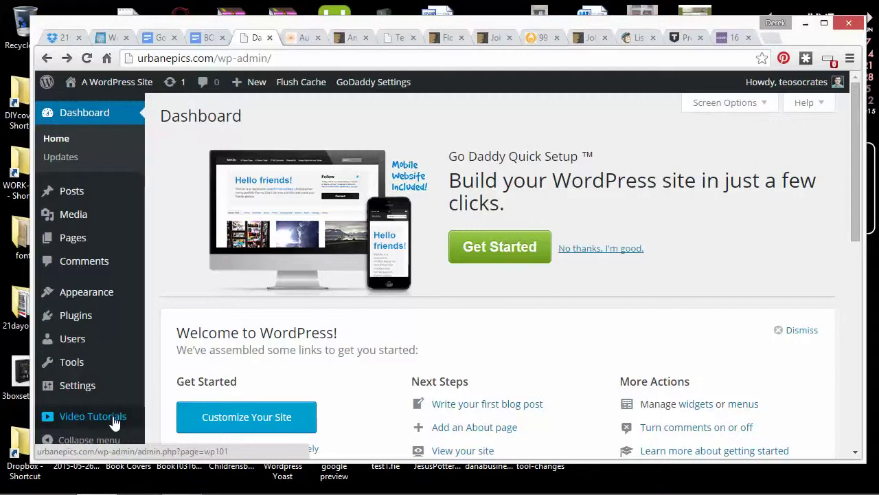
{"action": "mouse_move", "coordinate": [89, 382]}
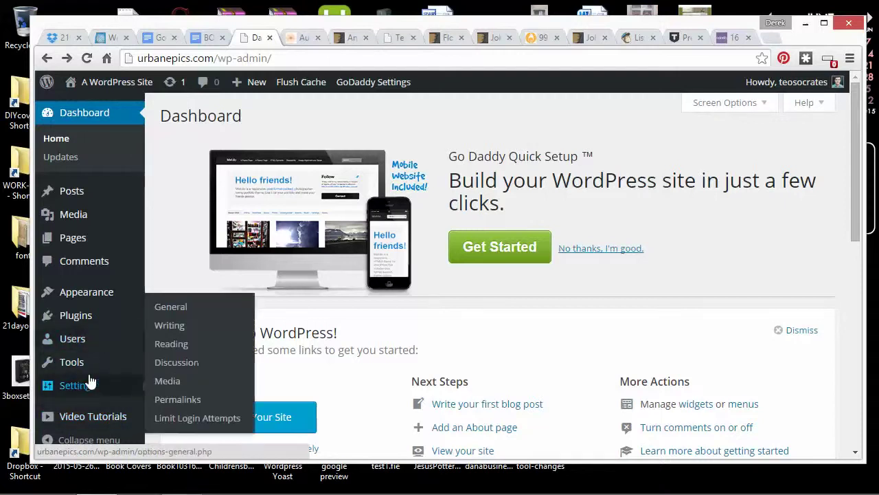
{"action": "mouse_move", "coordinate": [95, 198]}
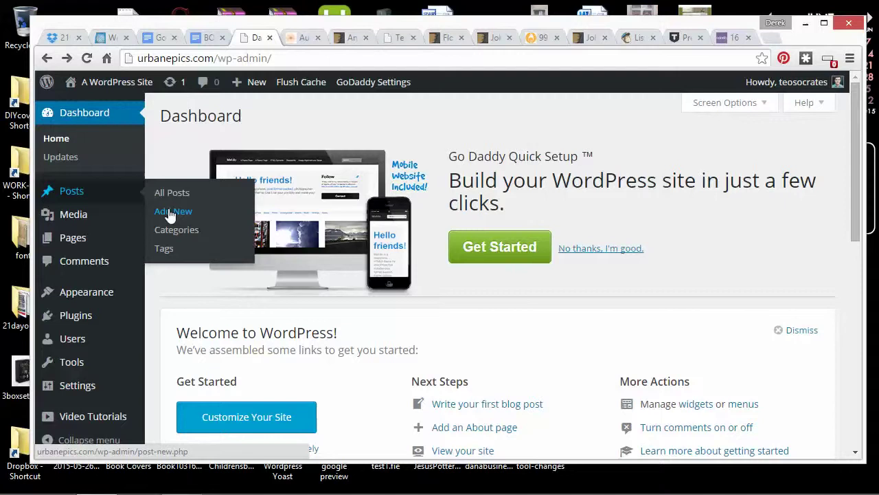
{"action": "mouse_move", "coordinate": [100, 247]}
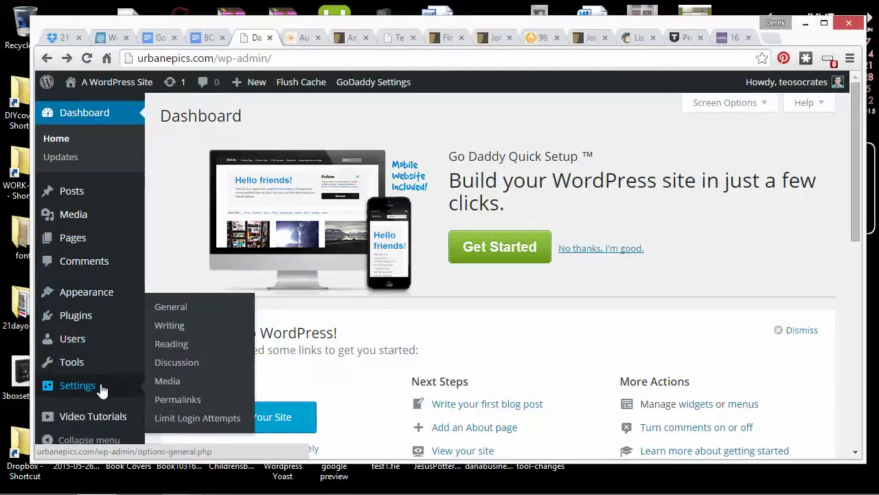
In General Settings, change the site title to 'Urban Epics'
{"action": "left_click", "coordinate": [180, 310]}
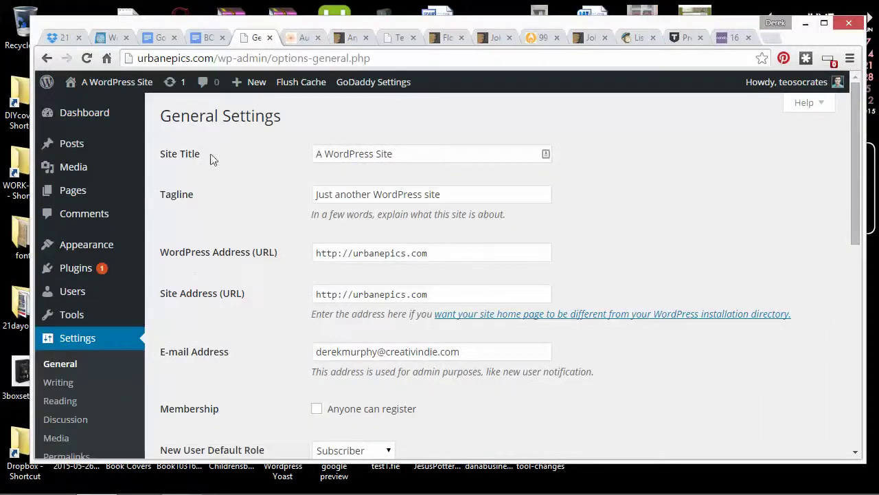
{"action": "left_click_drag", "start_coordinate": [426, 156], "coordinate": [317, 154]}
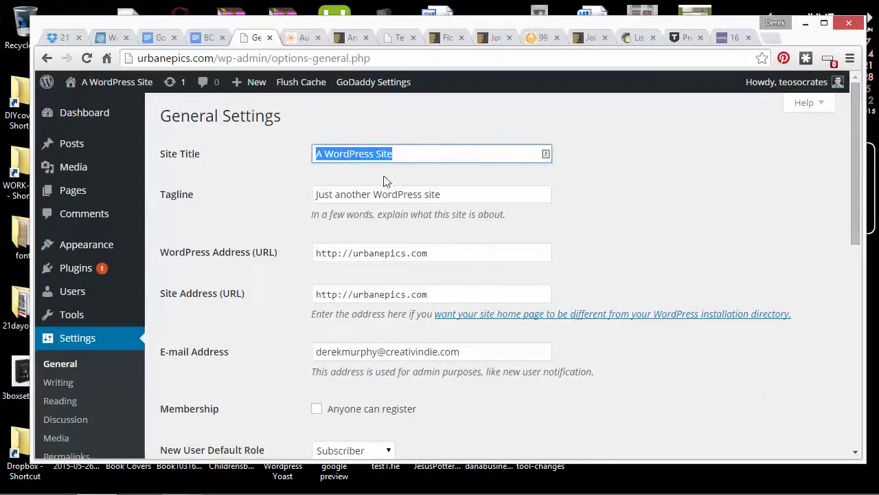
{"action": "key", "text": "Tab"}
{"action": "left_click", "coordinate": [410, 156]}
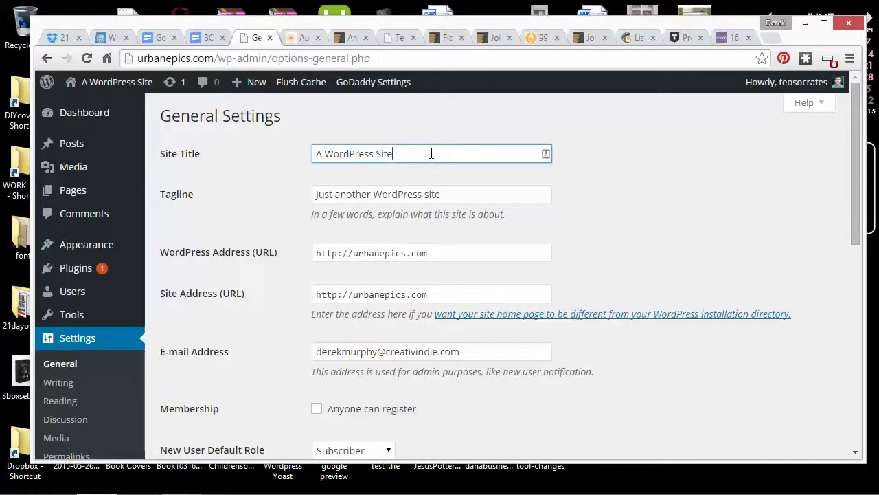
{"action": "left_click_drag", "start_coordinate": [432, 153], "coordinate": [194, 165]}
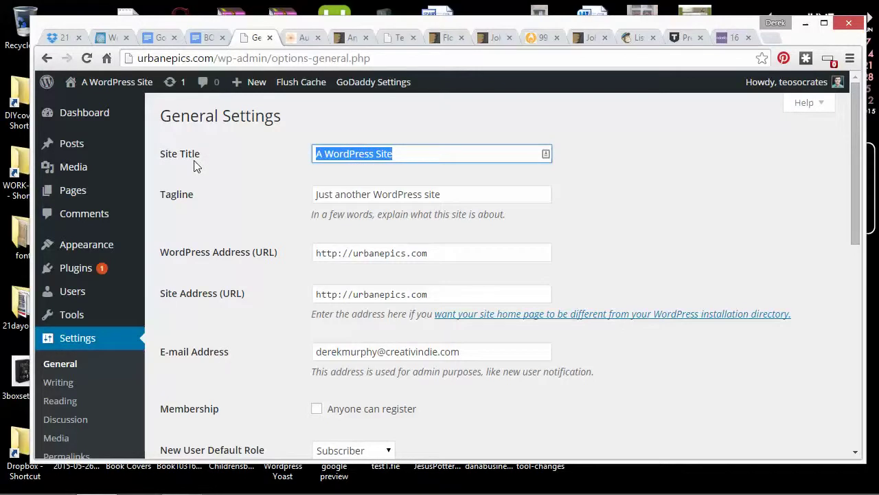
{"action": "type", "text": "Ur"}
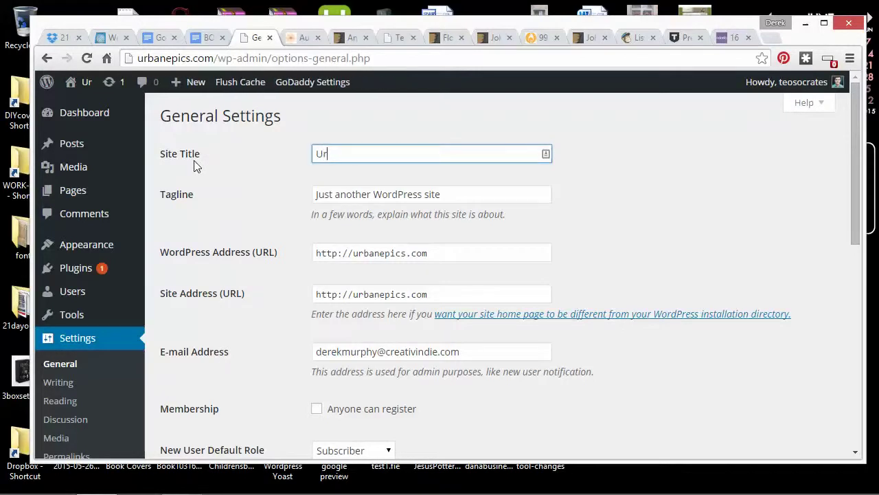
{"action": "type", "text": "ban"}
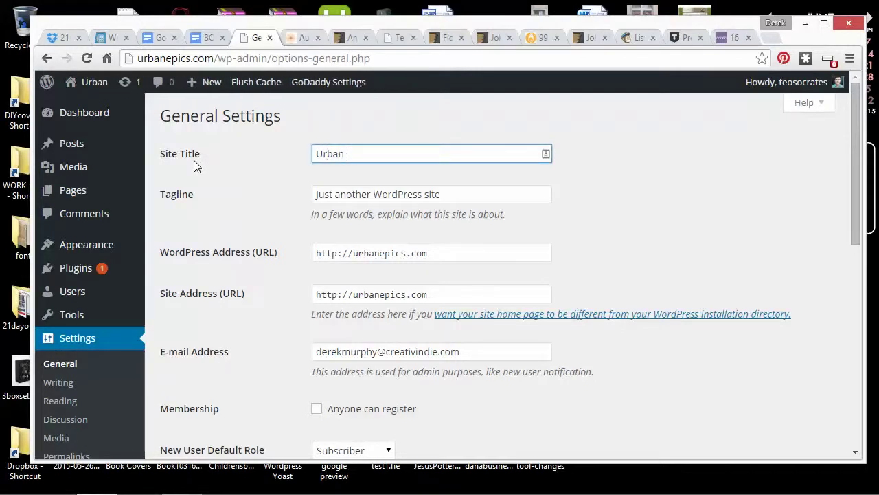
{"action": "type", "text": " Epics"}
{"action": "key", "text": "Return"}
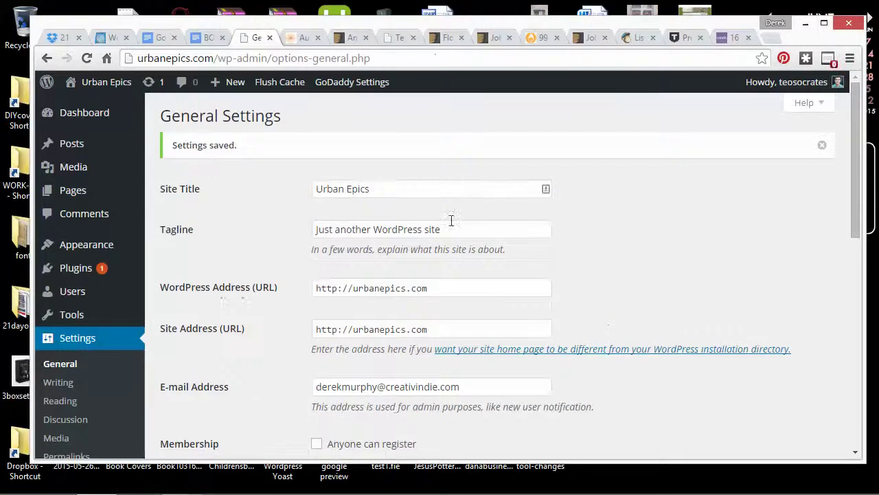
Set the tagline to 'Experiments in popular fiction by a literary scholar' and save
{"action": "left_click_drag", "start_coordinate": [450, 229], "coordinate": [275, 229]}
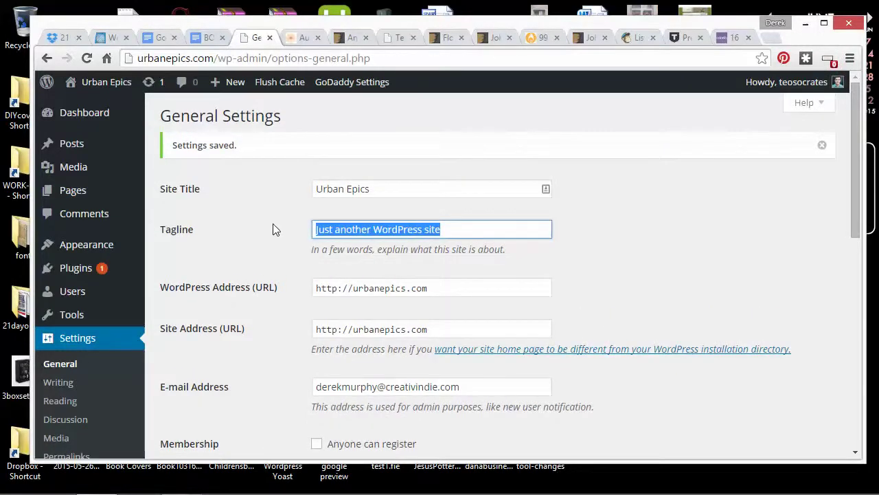
{"action": "type", "text": "Exp"}
{"action": "key", "text": "BackSpace"}
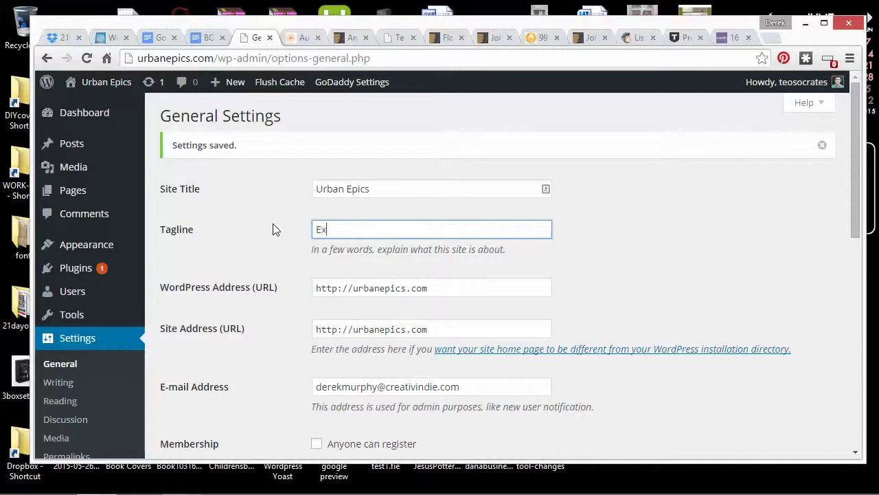
{"action": "type", "text": "Experiments in pop"}
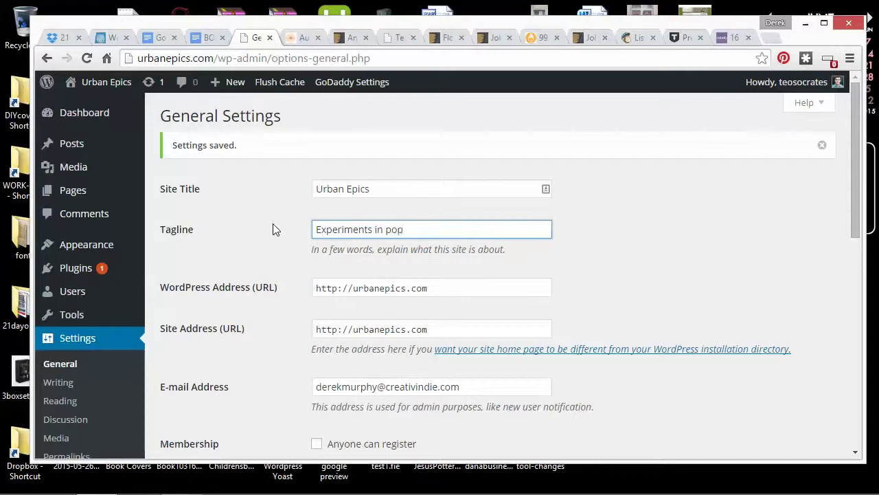
{"action": "type", "text": "ular fiction by a liteary."}
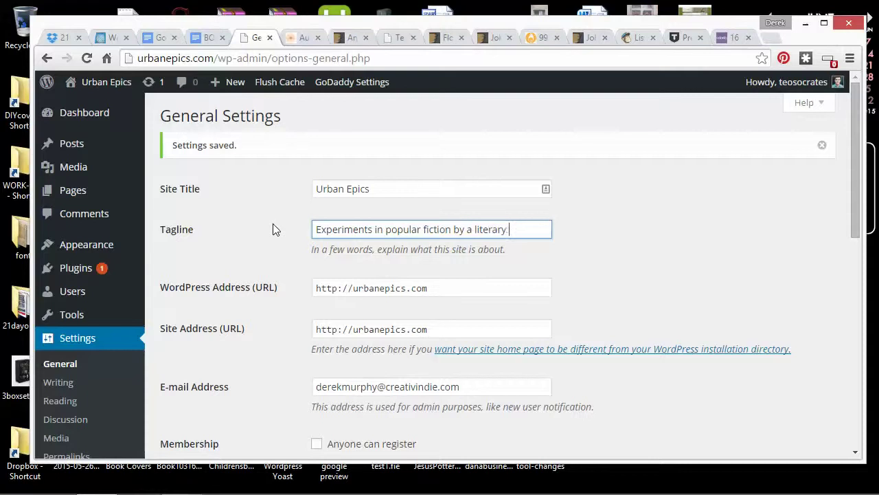
{"action": "type", "text": "scholar"}
{"action": "scroll", "coordinate": [345, 268], "scroll_direction": "down", "scroll_amount": 2}
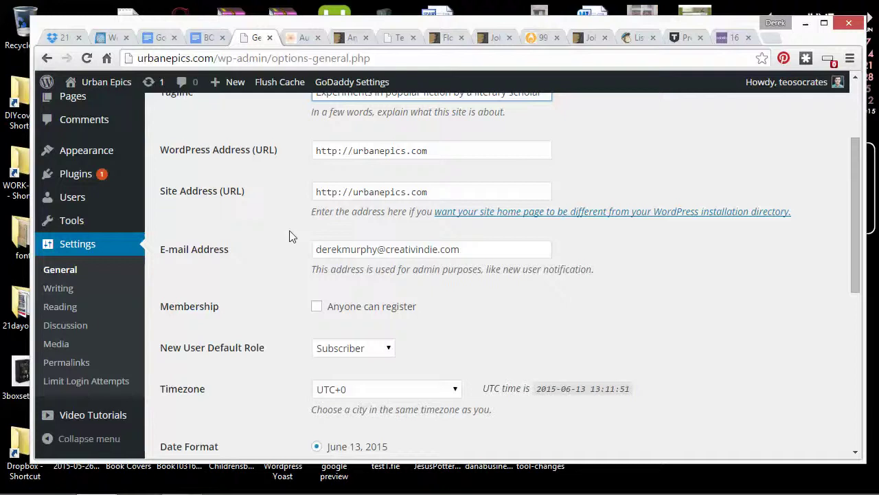
{"action": "scroll", "coordinate": [306, 304], "scroll_direction": "down", "scroll_amount": 5}
{"action": "left_click", "coordinate": [197, 388]}
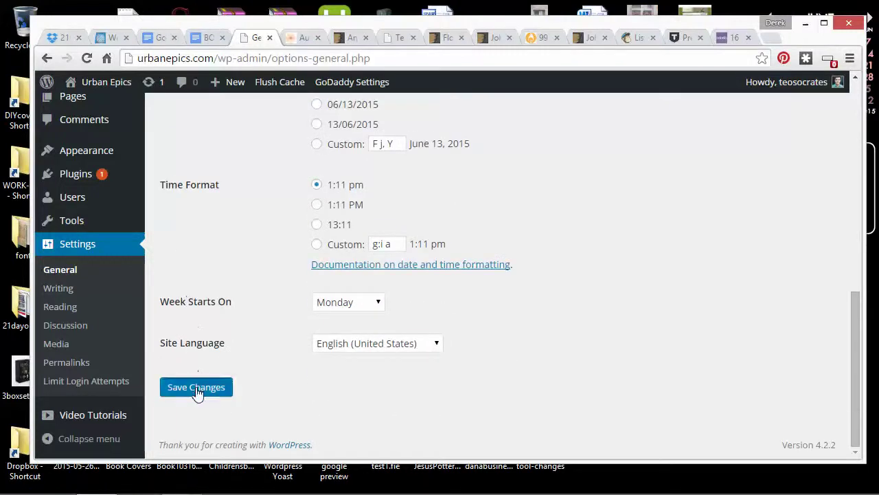
{"action": "scroll", "coordinate": [206, 316], "scroll_direction": "down", "scroll_amount": 2}
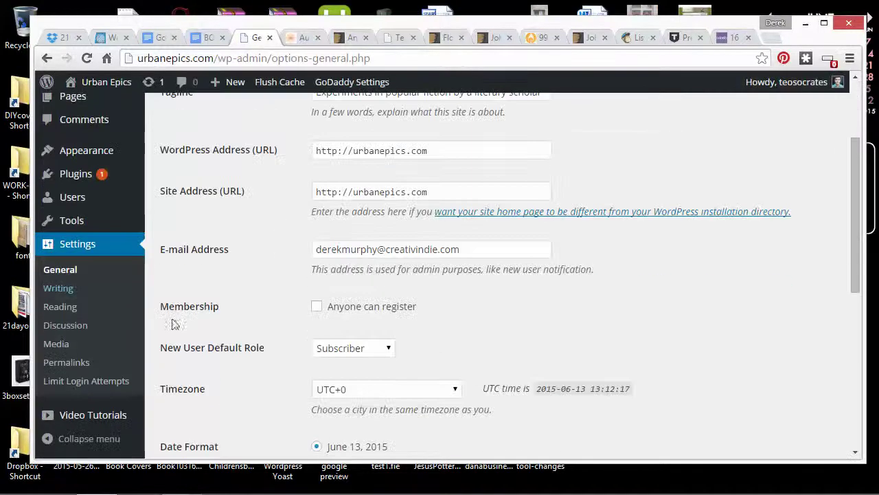
Check the Writing Settings default post category, leaving it Uncategorized, then go to Reading Settings
{"action": "left_click", "coordinate": [67, 288]}
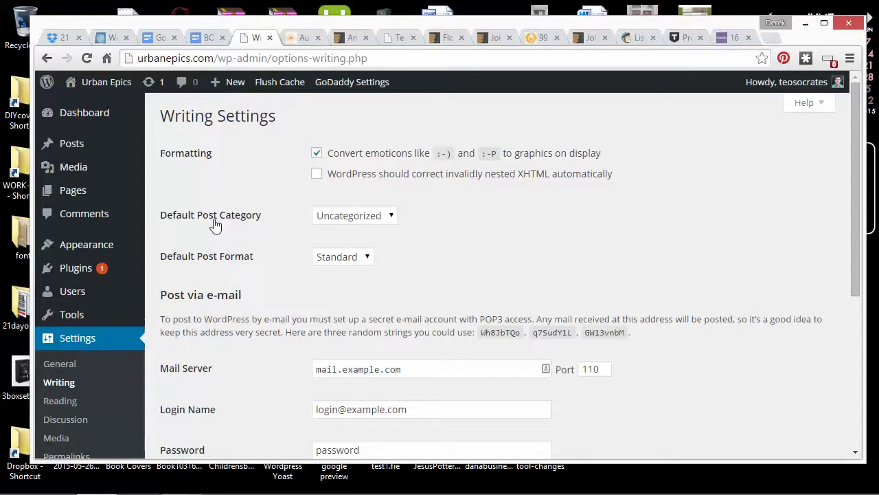
{"action": "left_click", "coordinate": [385, 216]}
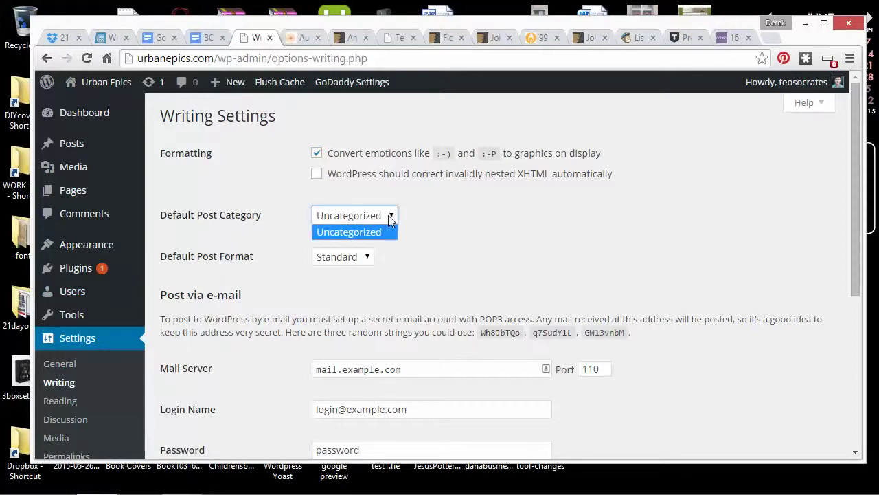
{"action": "left_click", "coordinate": [389, 218]}
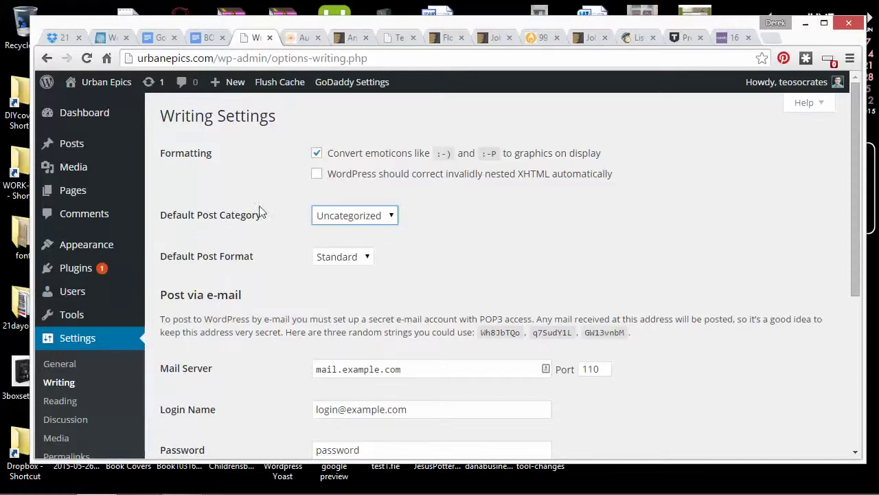
{"action": "left_click", "coordinate": [372, 219]}
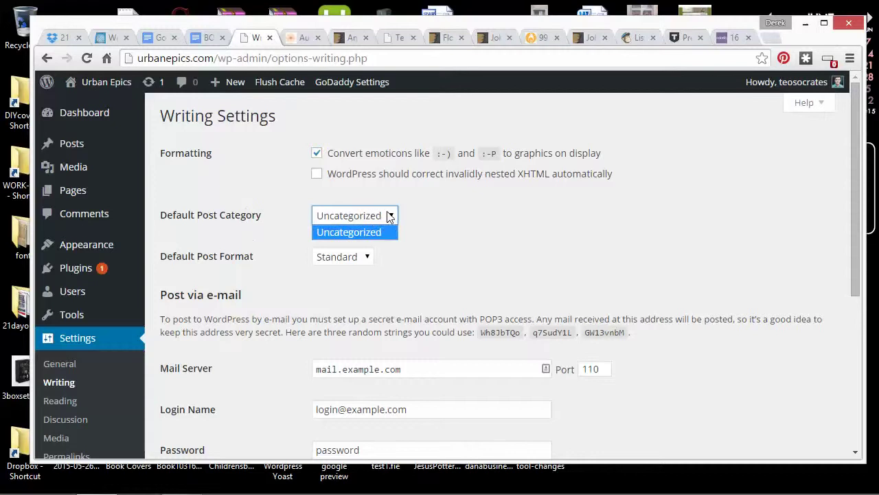
{"action": "left_click", "coordinate": [389, 215]}
{"action": "left_click", "coordinate": [388, 216]}
{"action": "left_click", "coordinate": [405, 223]}
{"action": "scroll", "coordinate": [415, 255], "scroll_direction": "down", "scroll_amount": 2}
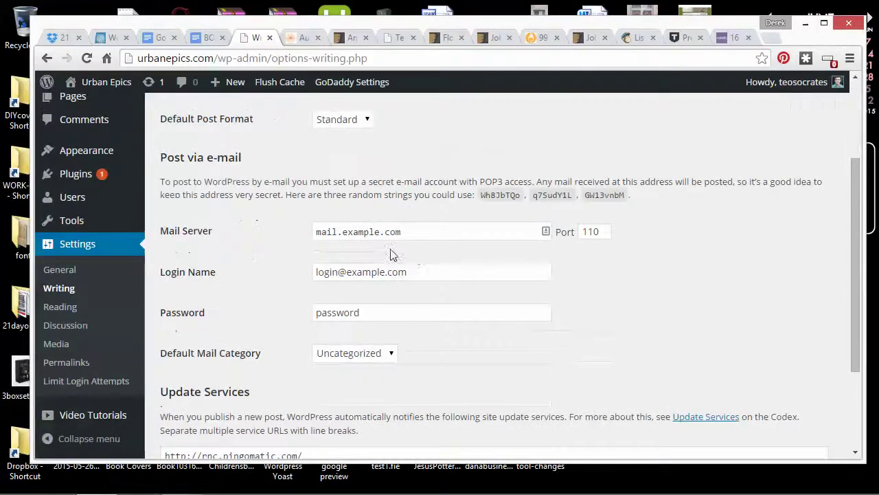
{"action": "scroll", "coordinate": [308, 247], "scroll_direction": "down", "scroll_amount": 2}
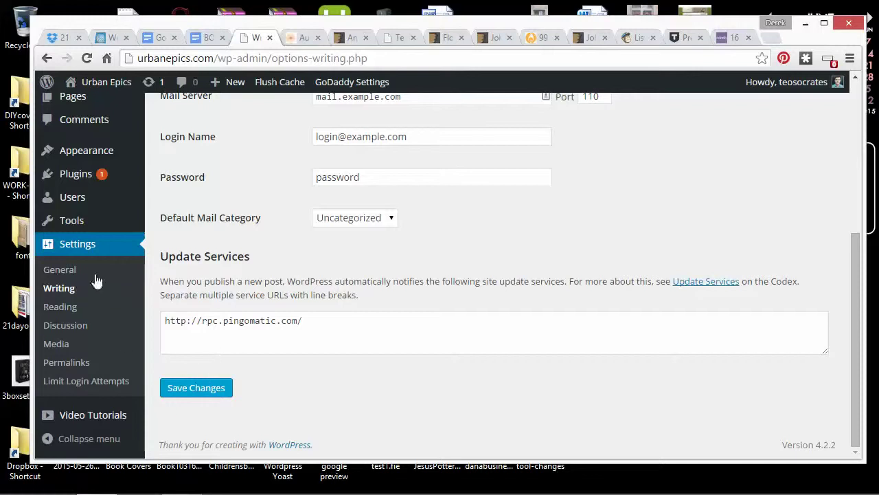
{"action": "left_click", "coordinate": [57, 307]}
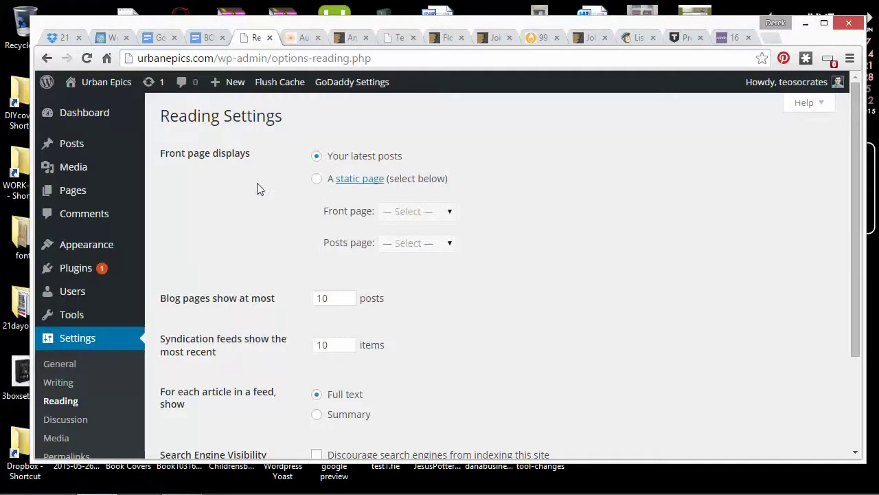
Save the Reading settings with latest posts on the front page and 10 posts per page
{"action": "scroll", "coordinate": [270, 237], "scroll_direction": "down", "scroll_amount": 3}
{"action": "left_click", "coordinate": [197, 387]}
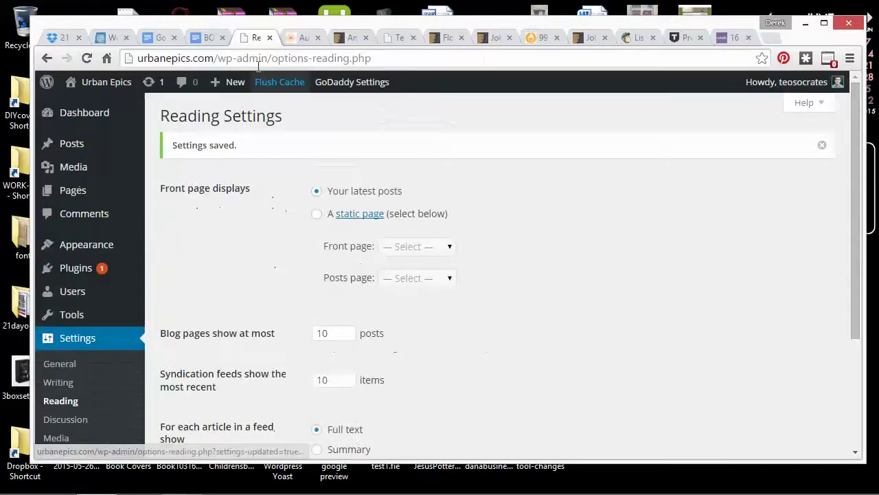
{"action": "scroll", "coordinate": [75, 357], "scroll_direction": "down", "scroll_amount": 2}
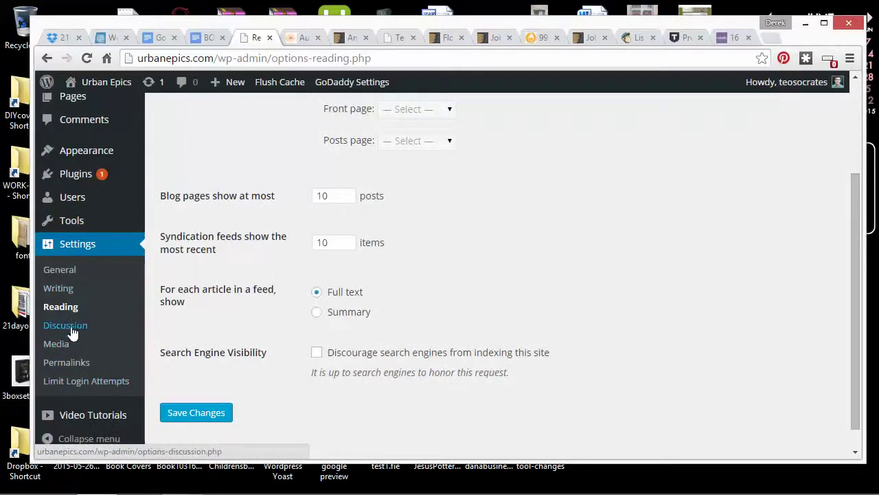
Look through the Discussion settings, then move on to Permalink Settings
{"action": "left_click", "coordinate": [70, 332]}
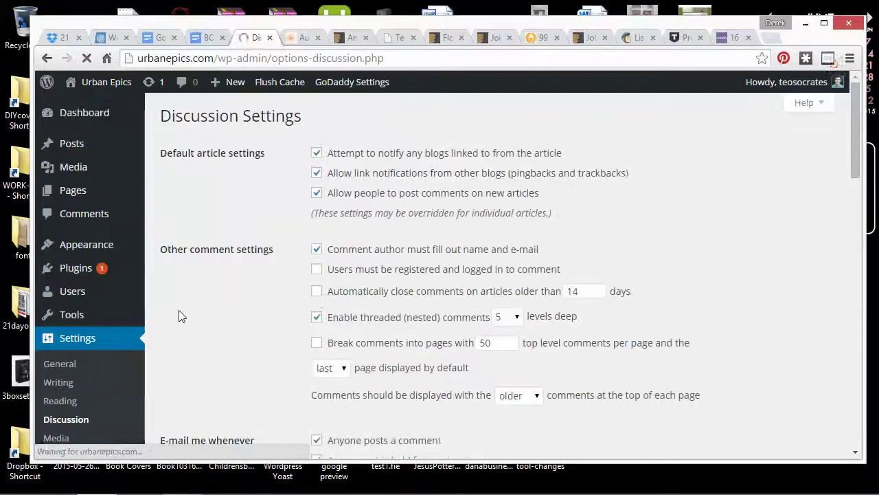
{"action": "scroll", "coordinate": [183, 306], "scroll_direction": "down", "scroll_amount": 3}
{"action": "scroll", "coordinate": [188, 312], "scroll_direction": "up", "scroll_amount": 3}
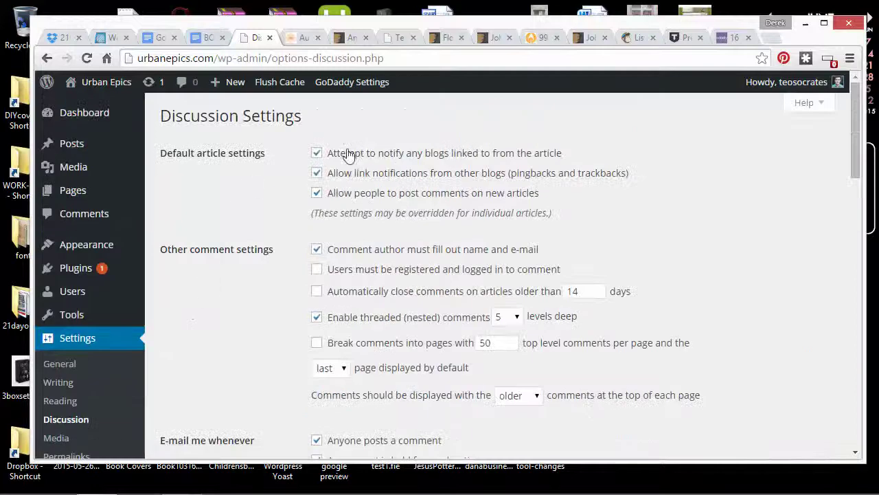
{"action": "scroll", "coordinate": [383, 212], "scroll_direction": "down", "scroll_amount": 5}
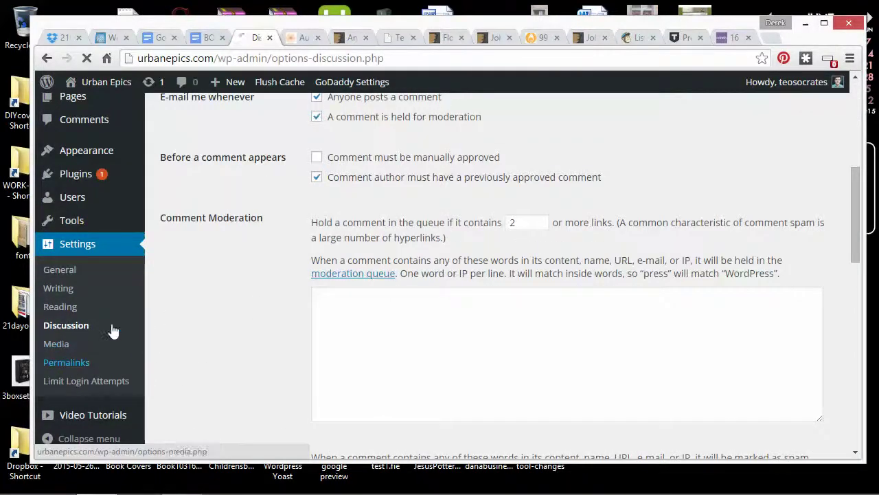
{"action": "left_click", "coordinate": [113, 358]}
{"action": "scroll", "coordinate": [245, 304], "scroll_direction": "down", "scroll_amount": 1}
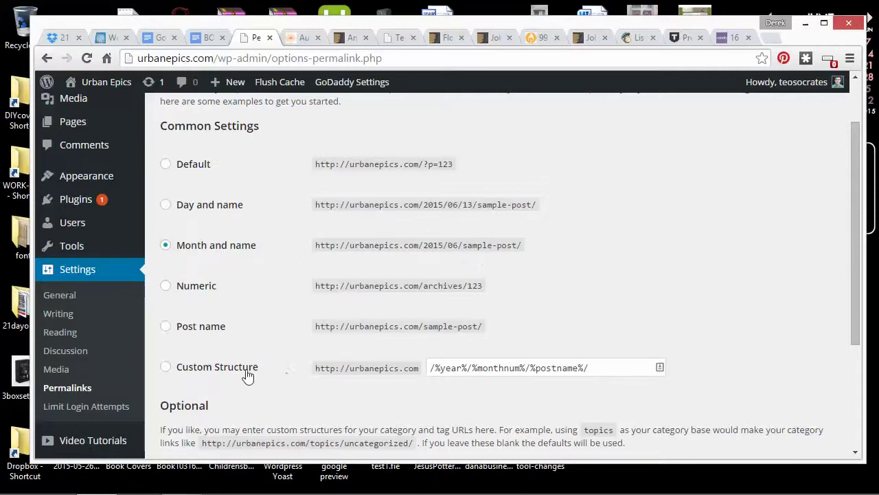
Switch the permalink structure to Post name (/%postname%/) and save it
{"action": "left_click", "coordinate": [167, 329]}
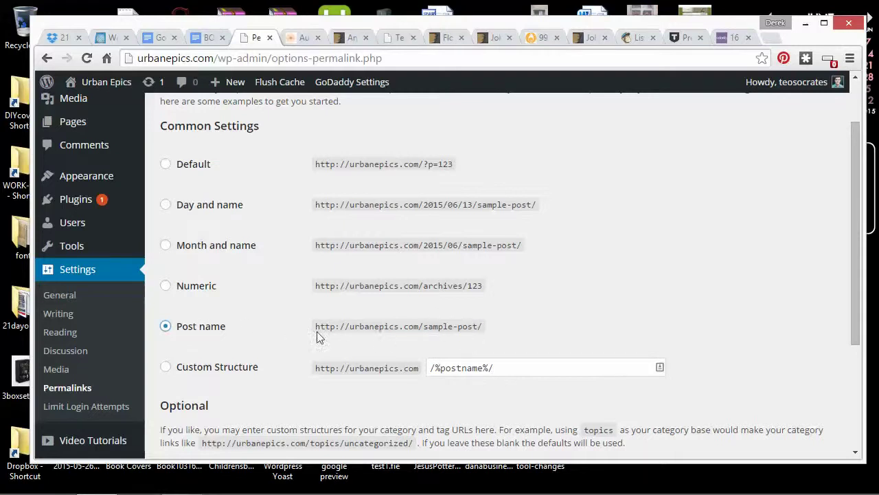
{"action": "scroll", "coordinate": [352, 330], "scroll_direction": "down", "scroll_amount": 1}
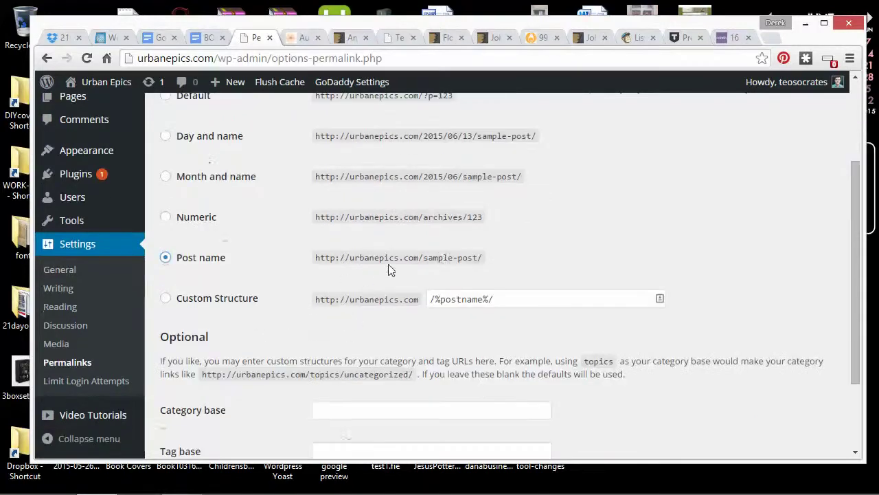
{"action": "left_click_drag", "start_coordinate": [316, 260], "coordinate": [588, 260]}
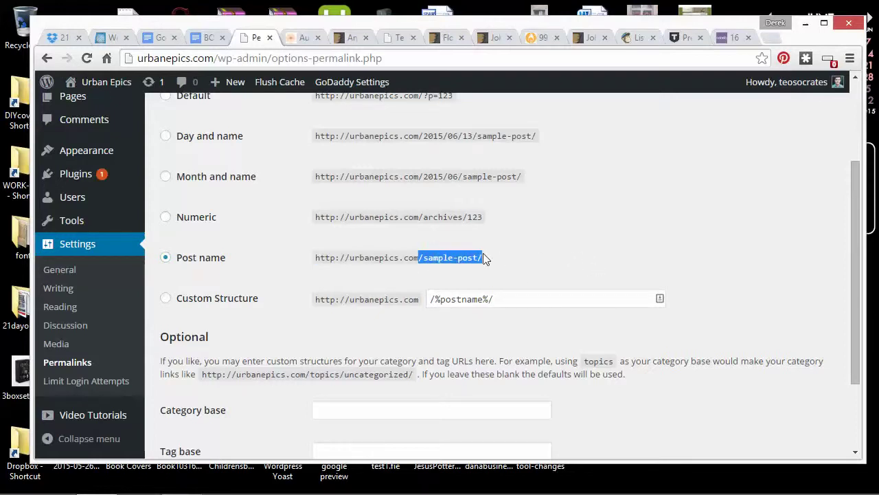
{"action": "scroll", "coordinate": [483, 257], "scroll_direction": "down", "scroll_amount": 2}
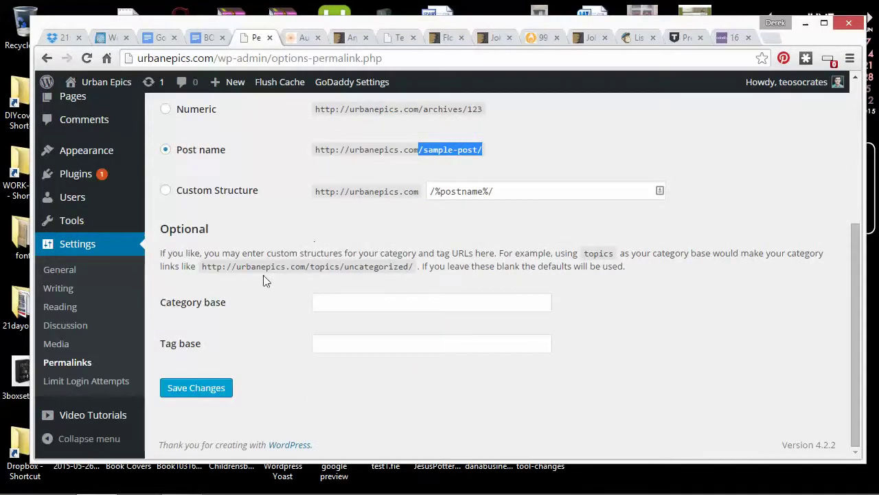
{"action": "scroll", "coordinate": [260, 279], "scroll_direction": "up", "scroll_amount": 1}
{"action": "scroll", "coordinate": [195, 275], "scroll_direction": "down", "scroll_amount": 1}
{"action": "left_click", "coordinate": [195, 391]}
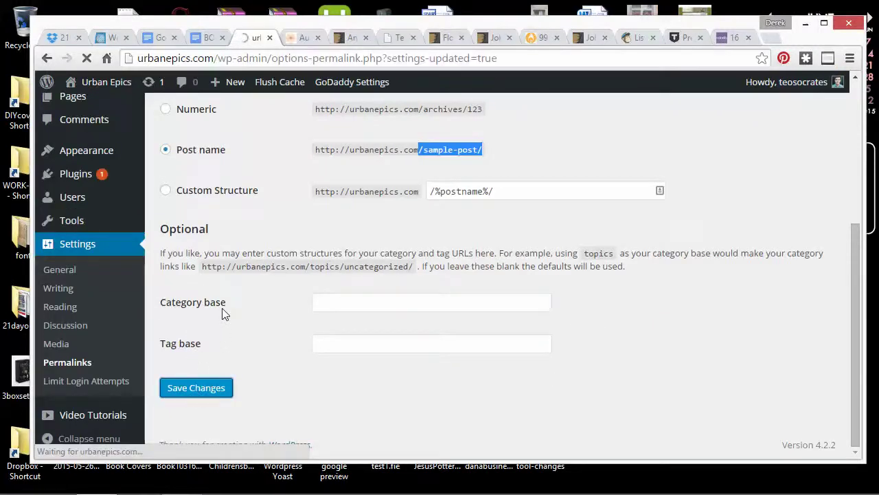
Publish a new page titled 'about'
{"action": "mouse_move", "coordinate": [85, 174]}
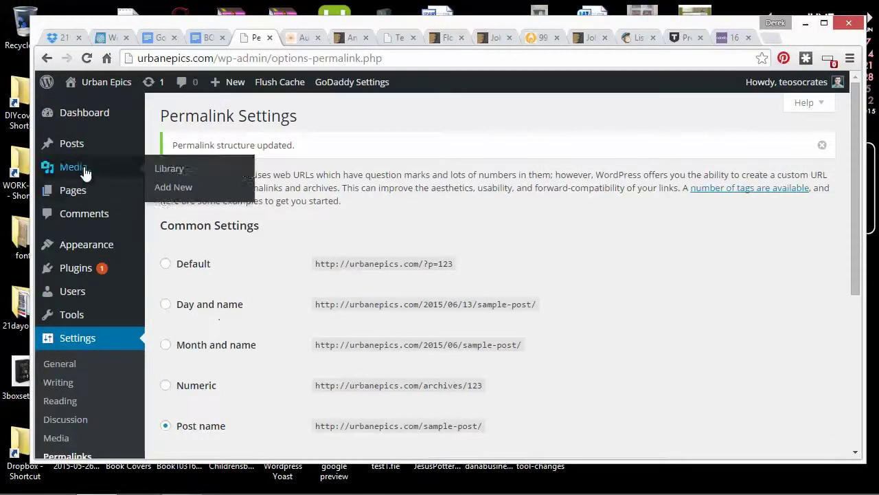
{"action": "mouse_move", "coordinate": [81, 192]}
{"action": "left_click", "coordinate": [173, 211]}
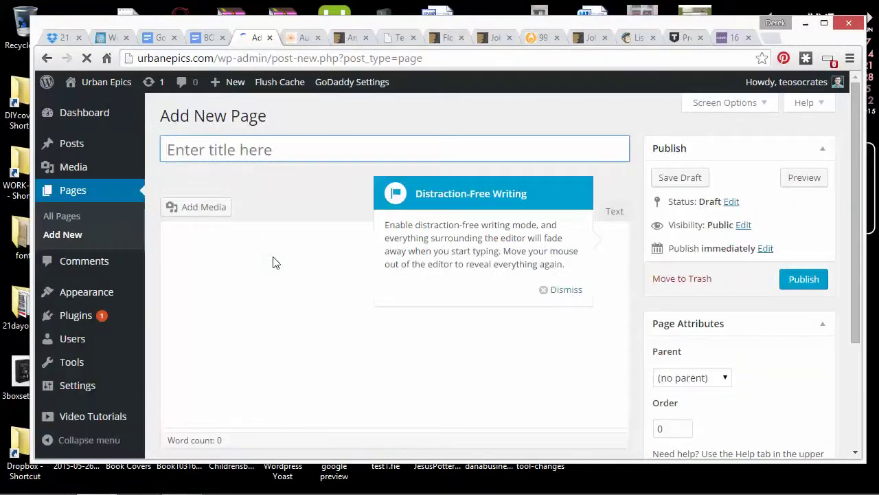
{"action": "type", "text": "about"}
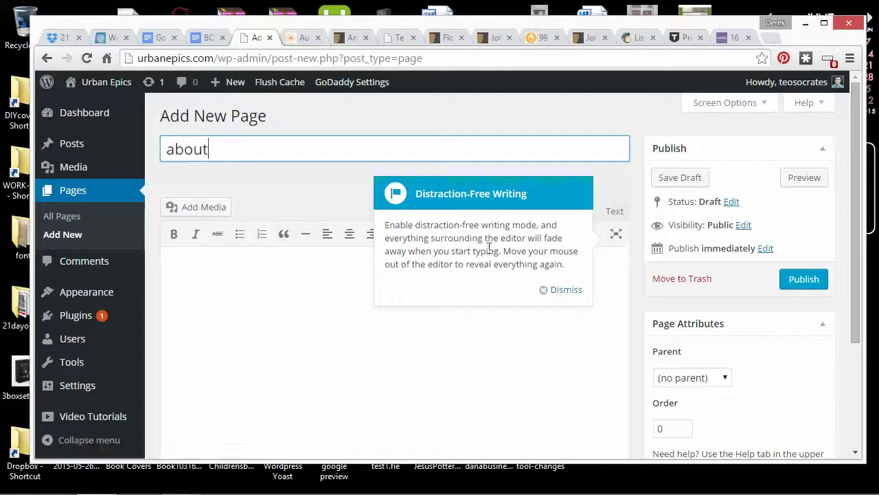
{"action": "left_click", "coordinate": [787, 278]}
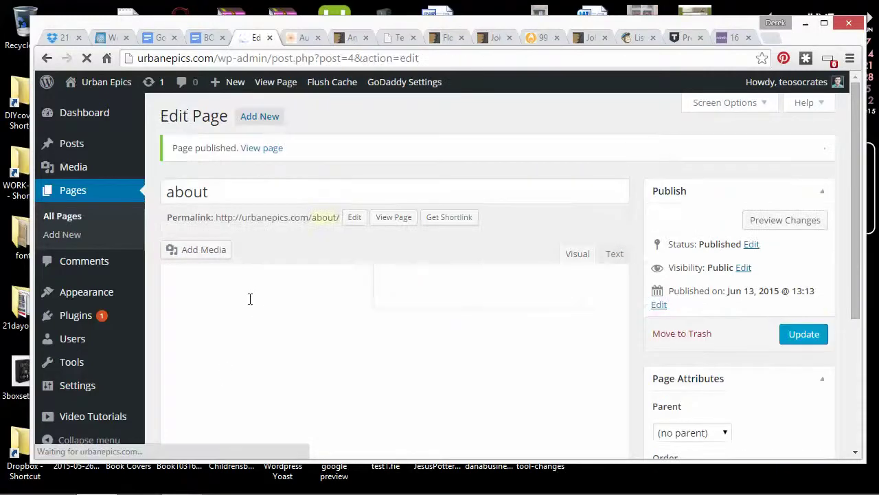
Publish a second new page titled 'my books'
{"action": "left_click", "coordinate": [263, 120]}
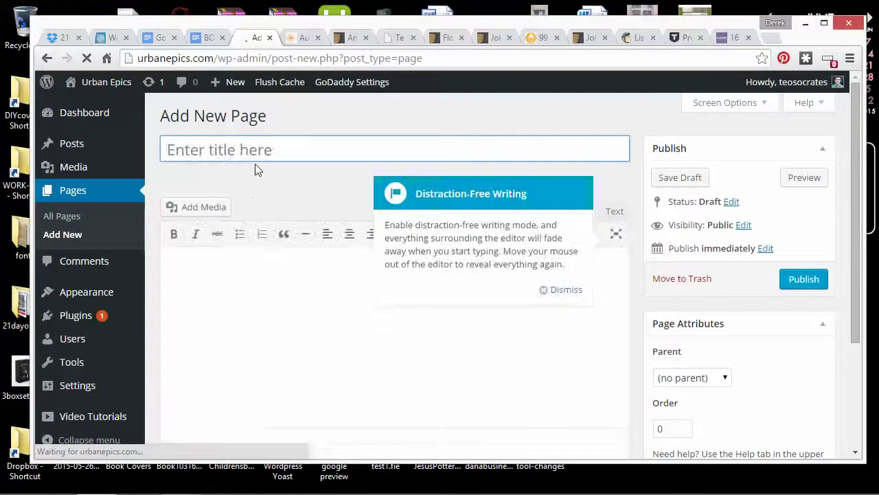
{"action": "type", "text": "my book"}
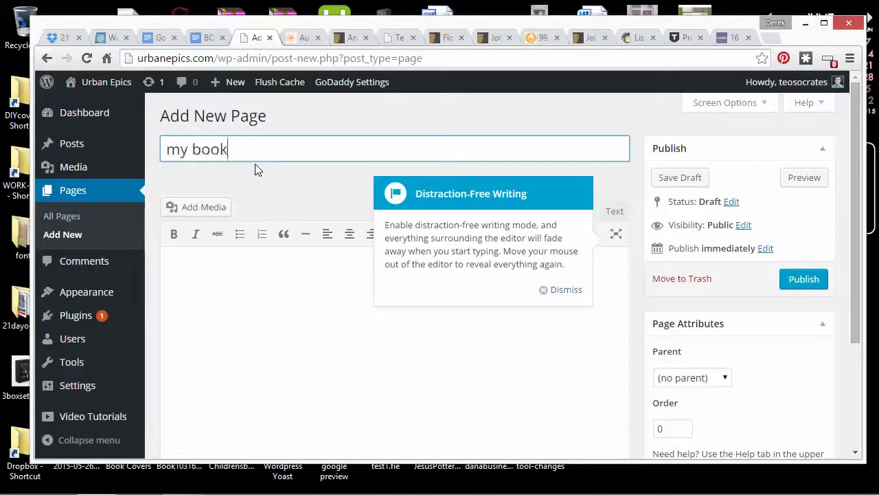
{"action": "type", "text": "s"}
{"action": "left_click", "coordinate": [809, 280]}
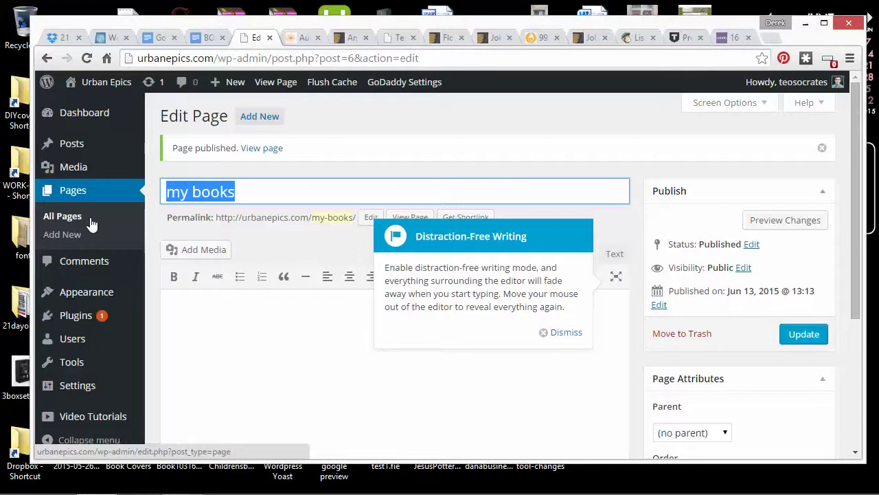
Retitle the my-books page 'contact' and save it
{"action": "type", "text": "contact"}
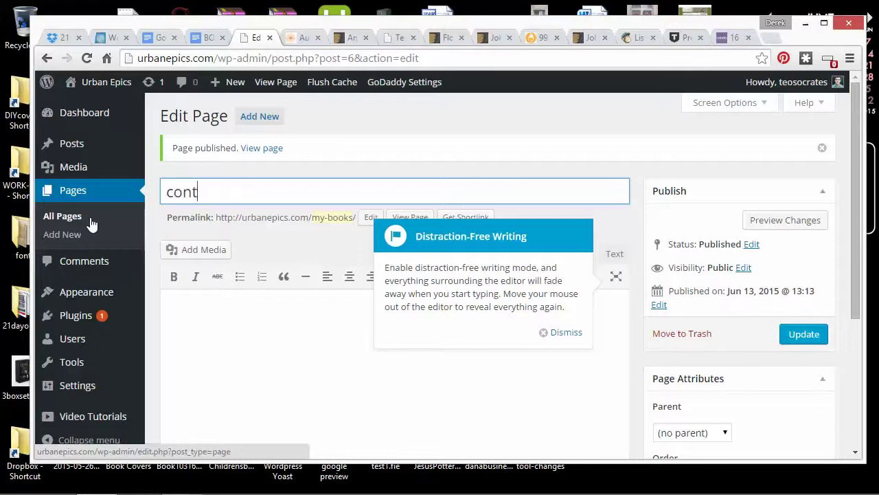
{"action": "left_click", "coordinate": [791, 336]}
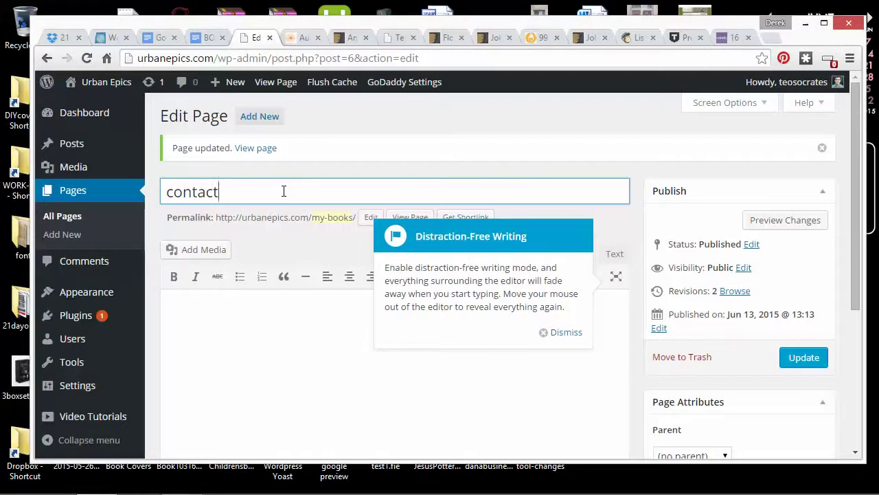
{"action": "left_click_drag", "start_coordinate": [294, 191], "coordinate": [172, 186]}
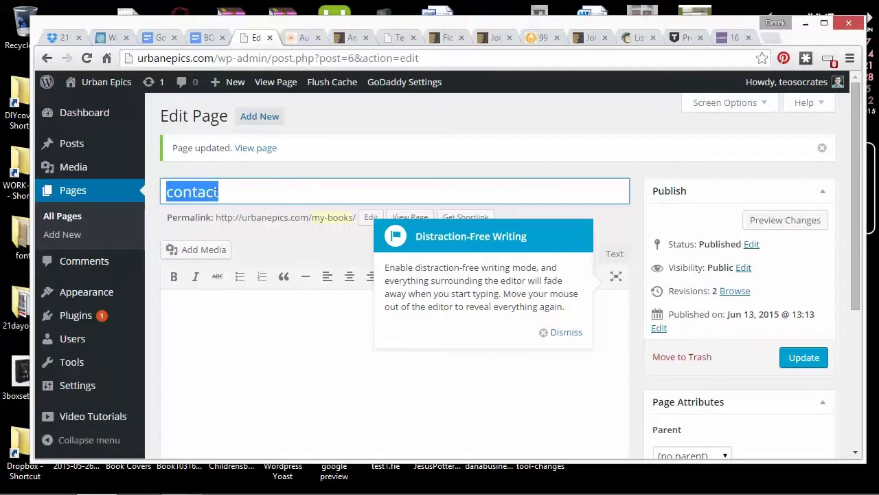
Restore that page's title to 'my books' and update it
{"action": "left_click", "coordinate": [249, 118]}
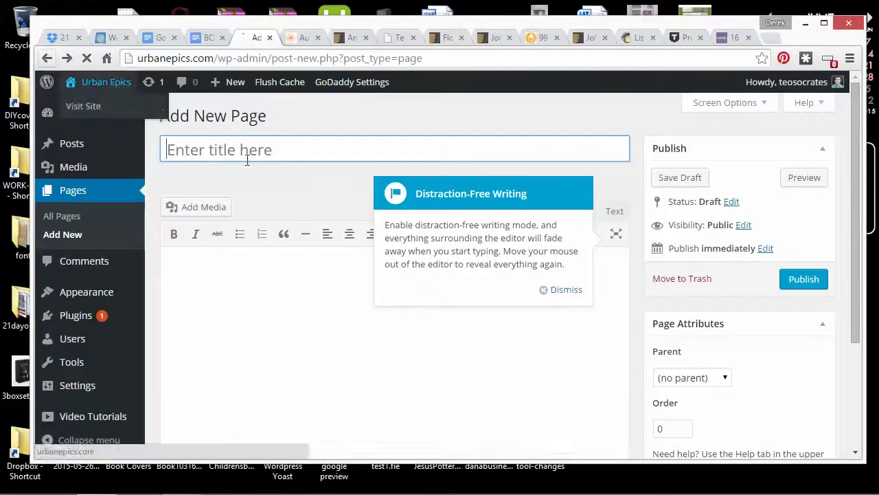
{"action": "key", "text": "alt+Left"}
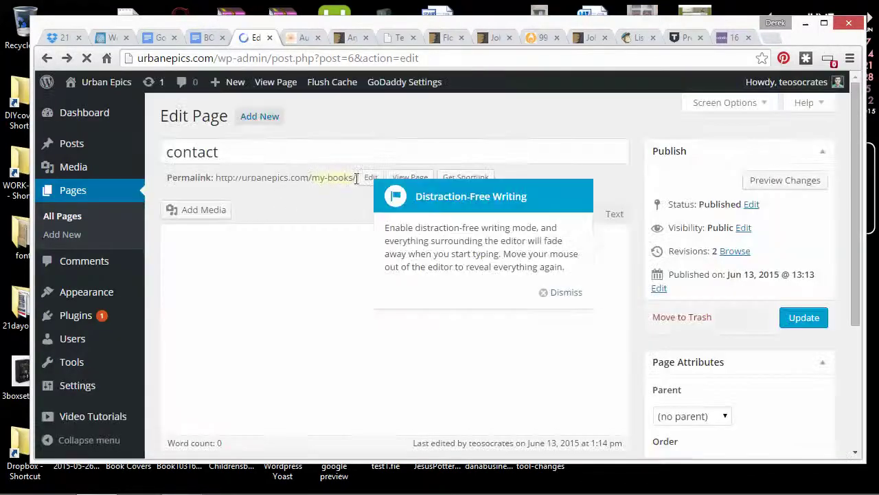
{"action": "left_click", "coordinate": [300, 160]}
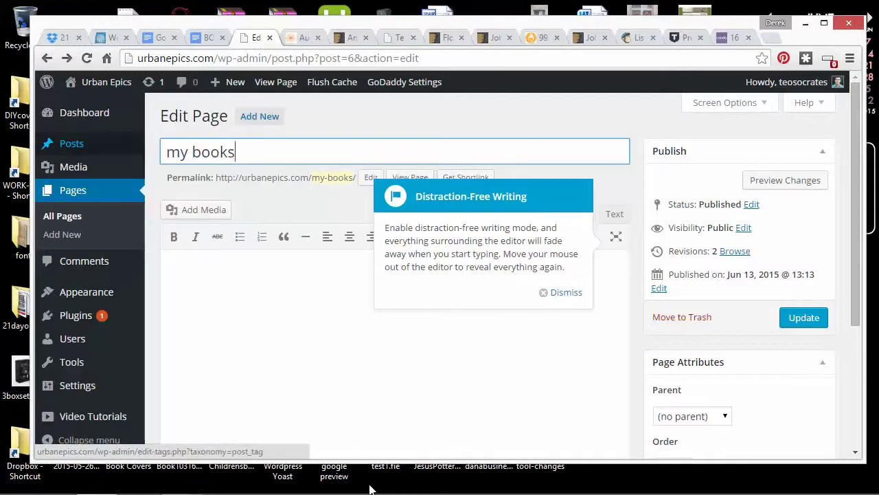
{"action": "left_click", "coordinate": [797, 319]}
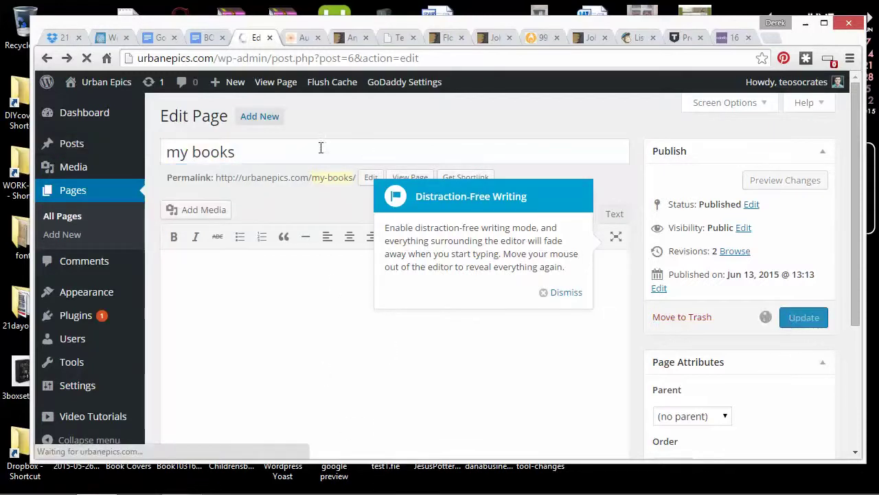
{"action": "left_click", "coordinate": [259, 117]}
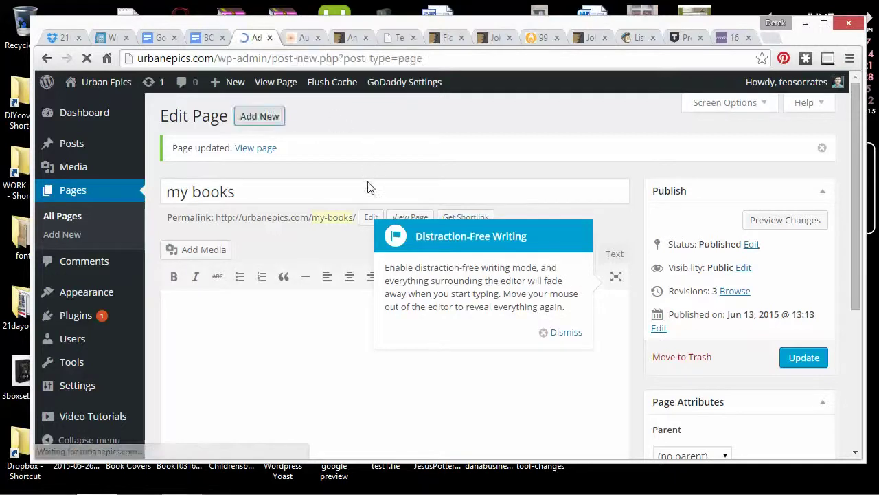
Publish a new page titled 'contact'
{"action": "left_click", "coordinate": [318, 155]}
{"action": "type", "text": "con"}
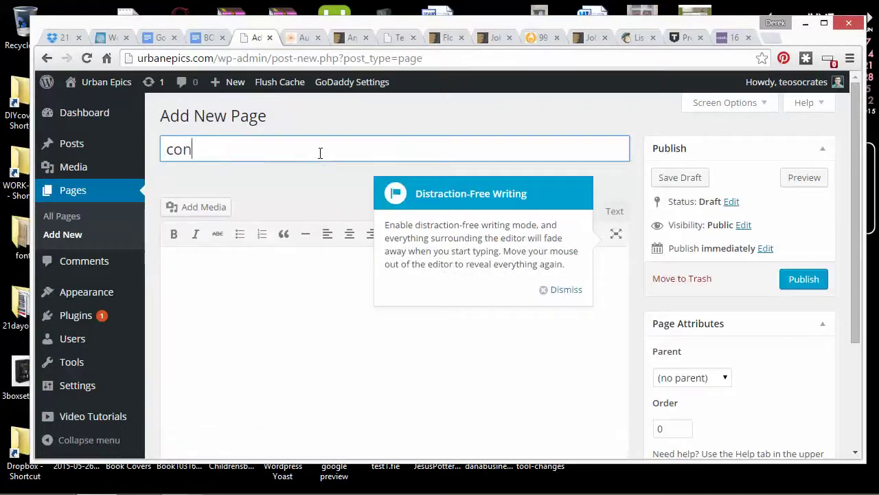
{"action": "type", "text": "tact"}
{"action": "left_click", "coordinate": [788, 281]}
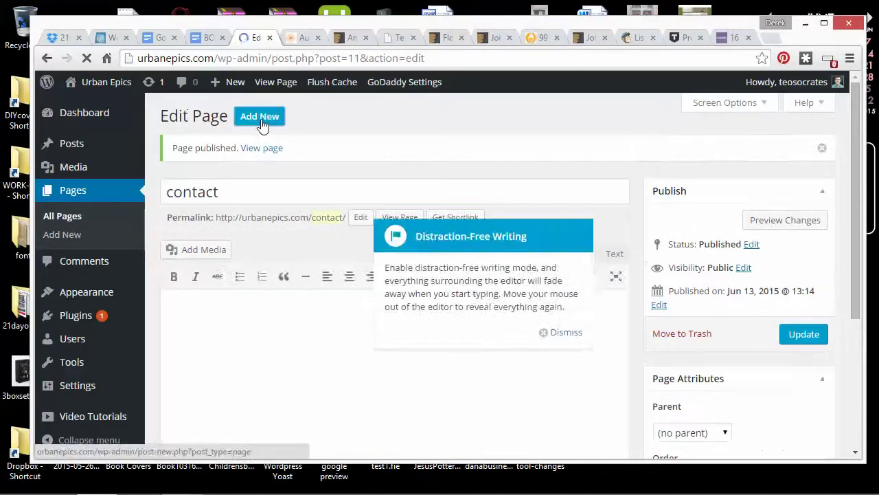
Publish another new page titled 'free books'
{"action": "left_click", "coordinate": [261, 119]}
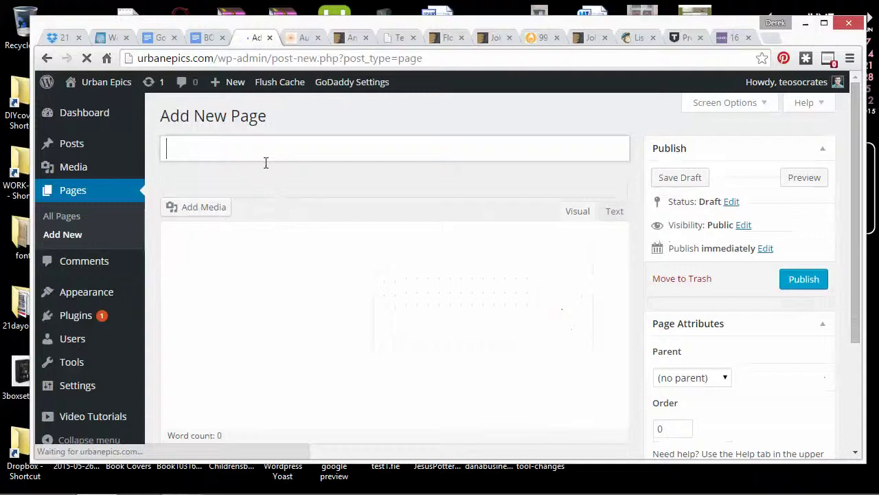
{"action": "left_click", "coordinate": [269, 151]}
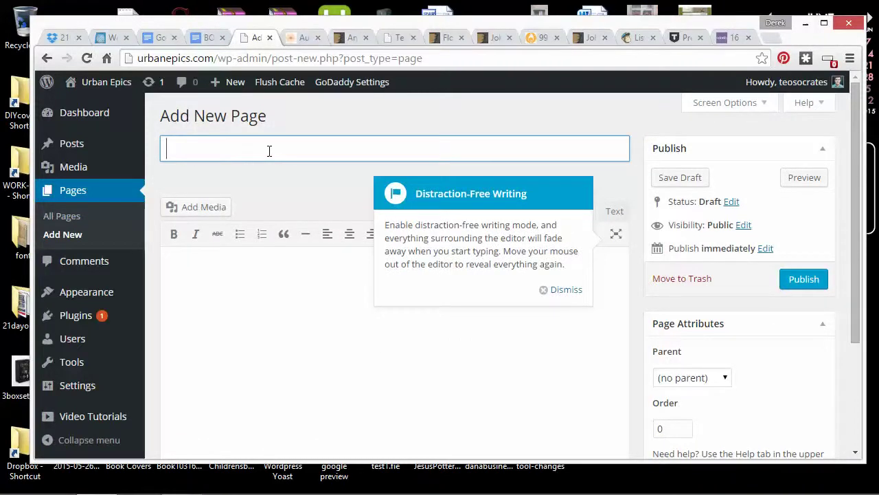
{"action": "type", "text": "ree books"}
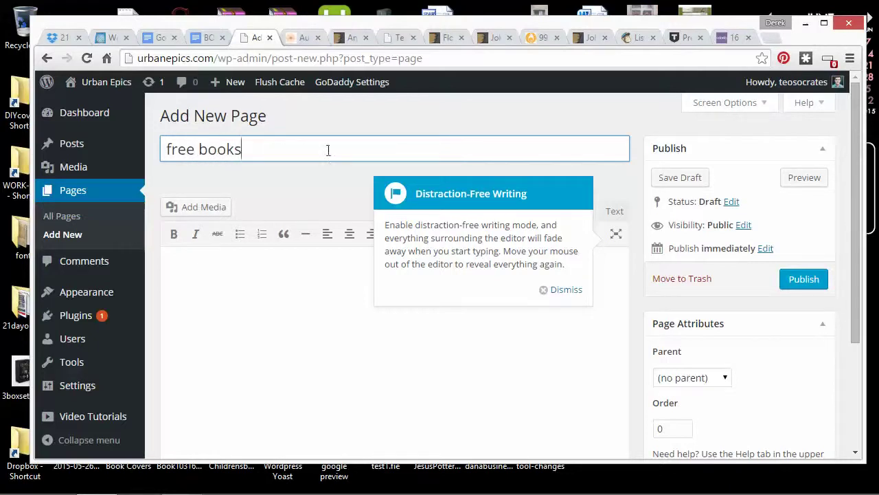
{"action": "left_click", "coordinate": [802, 283]}
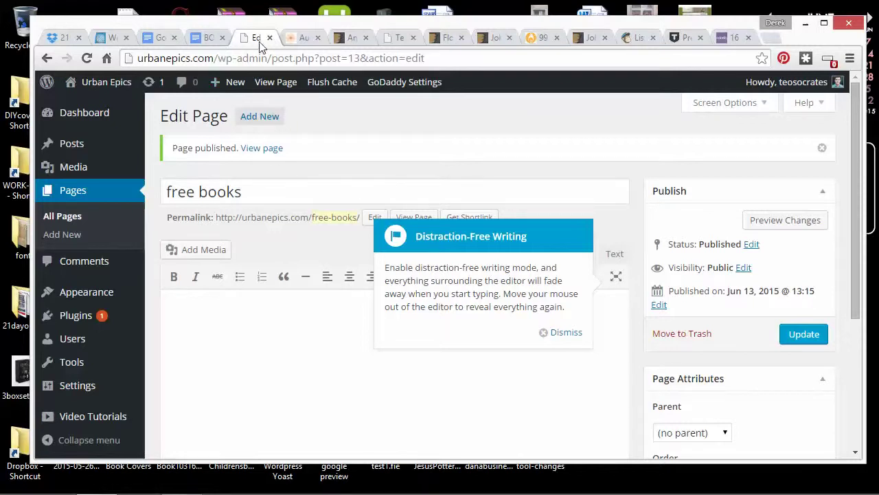
{"action": "left_click", "coordinate": [770, 37]}
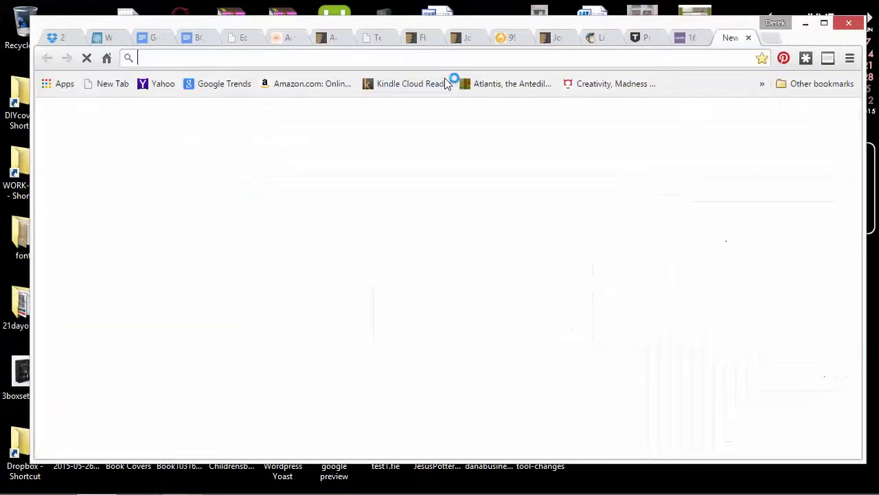
{"action": "type", "text": "ur"}
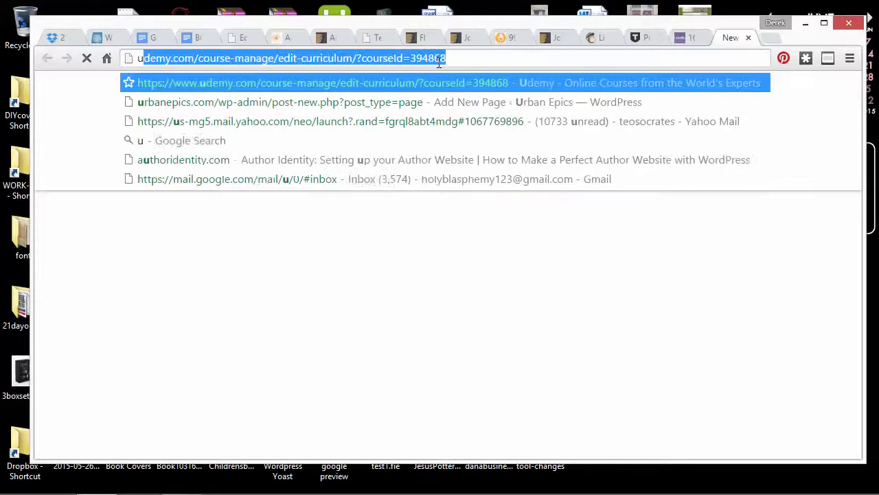
{"action": "type", "text": "b"}
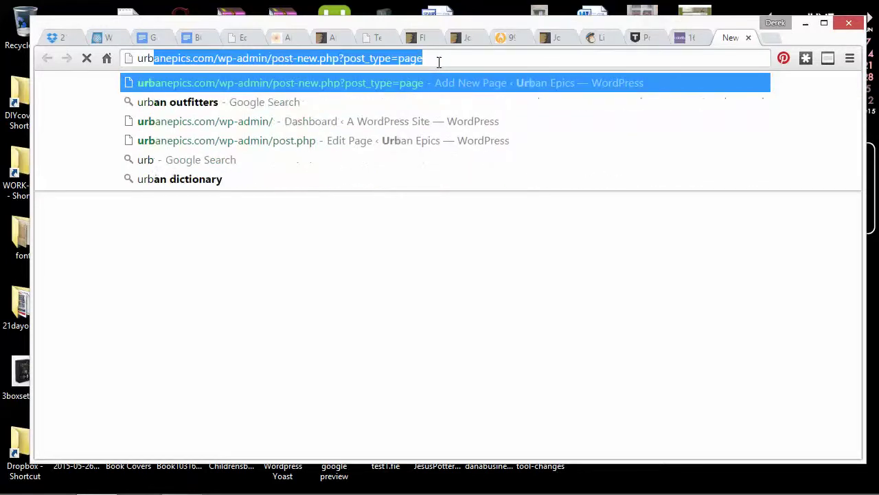
{"action": "left_click", "coordinate": [279, 58]}
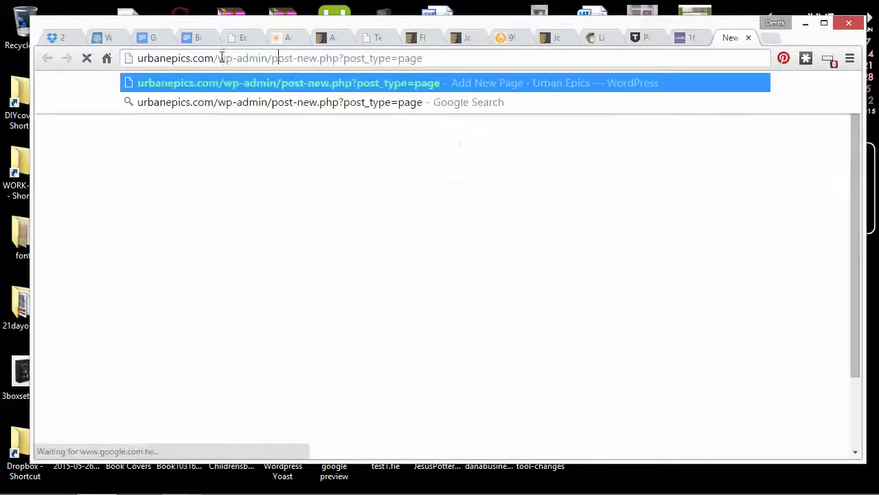
{"action": "left_click_drag", "start_coordinate": [215, 58], "coordinate": [522, 76]}
{"action": "key", "text": "BackSpace"}
{"action": "key", "text": "Return"}
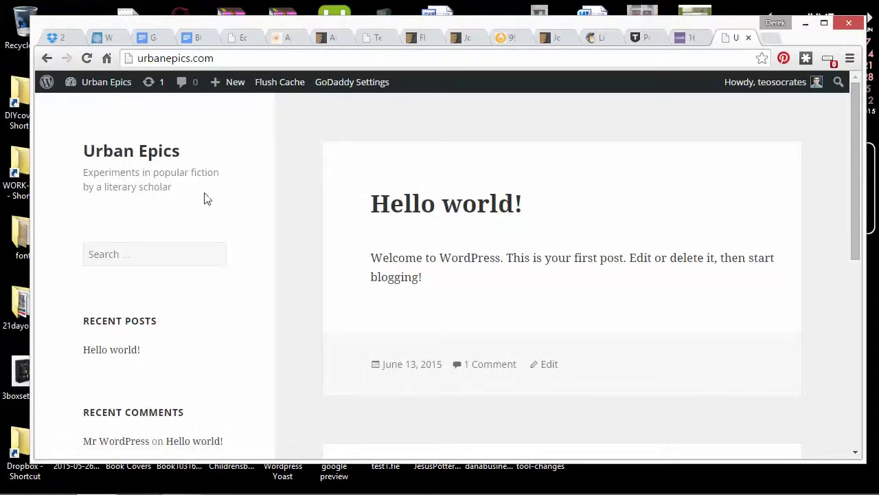
Scroll the home page and open the Hello world! post at urbanepics.com/hello-world/
{"action": "scroll", "coordinate": [120, 218], "scroll_direction": "down", "scroll_amount": 2}
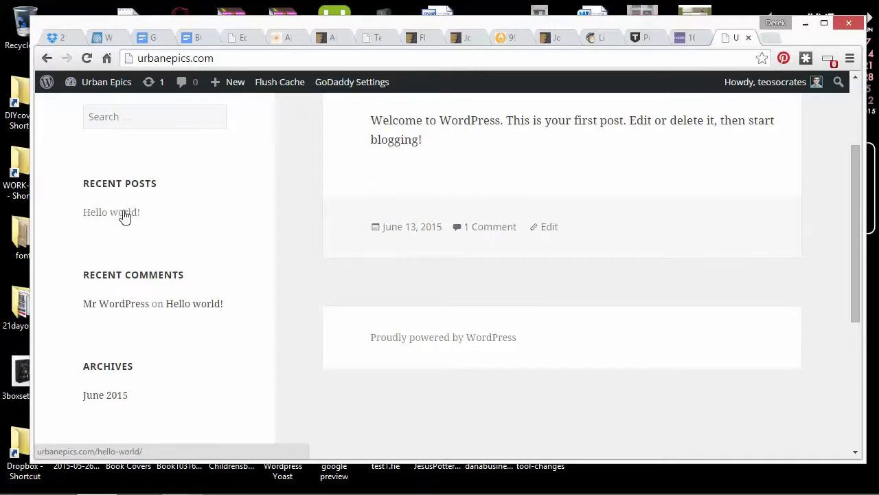
{"action": "scroll", "coordinate": [163, 222], "scroll_direction": "down", "scroll_amount": 1}
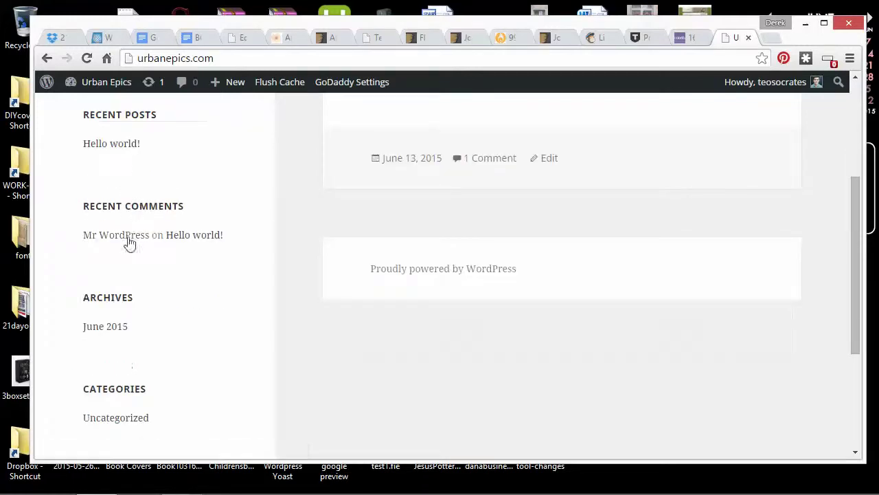
{"action": "scroll", "coordinate": [124, 261], "scroll_direction": "down", "scroll_amount": 2}
{"action": "scroll", "coordinate": [105, 292], "scroll_direction": "down", "scroll_amount": 1}
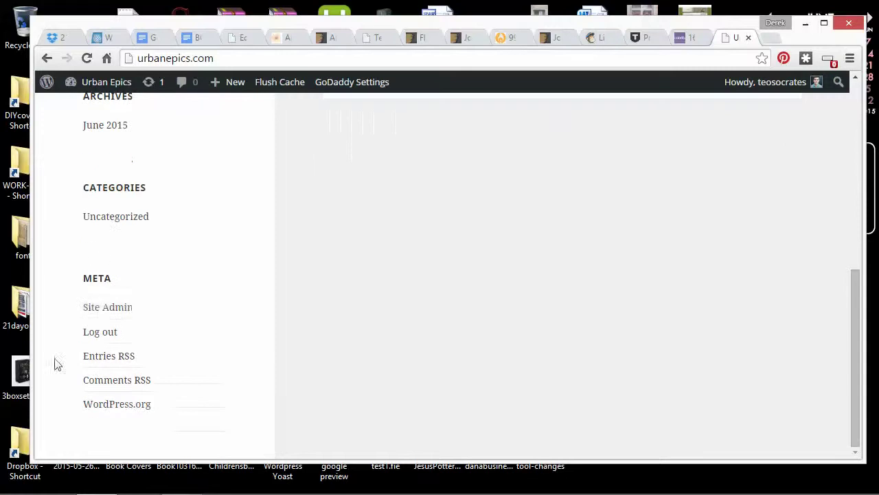
{"action": "scroll", "coordinate": [147, 282], "scroll_direction": "up", "scroll_amount": 7}
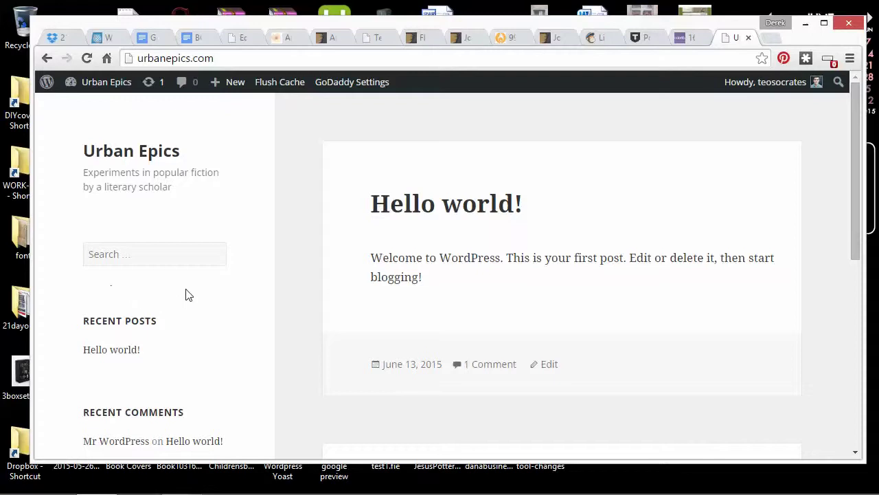
{"action": "left_click", "coordinate": [419, 204]}
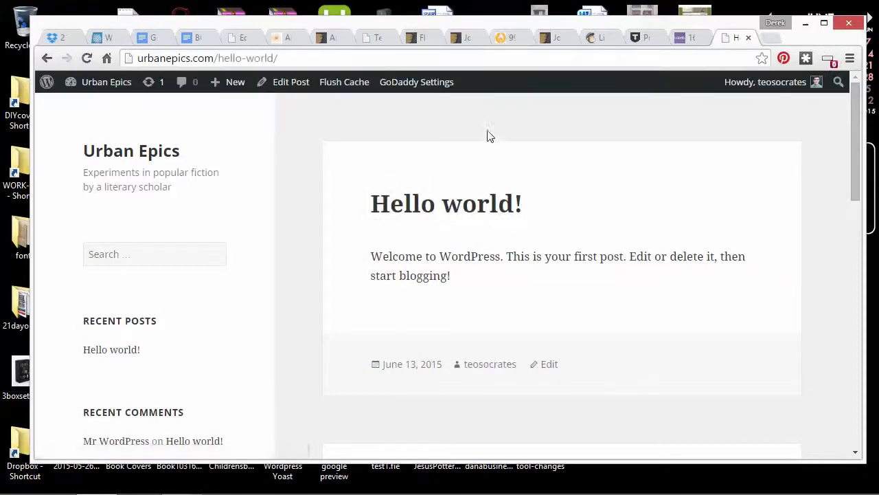
{"action": "left_click", "coordinate": [241, 38]}
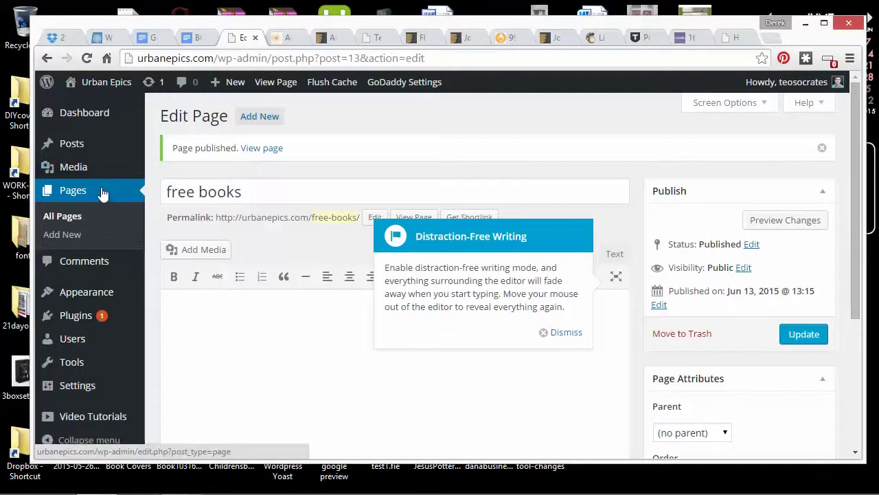
{"action": "left_click", "coordinate": [732, 37]}
{"action": "scroll", "coordinate": [156, 193], "scroll_direction": "down", "scroll_amount": 1}
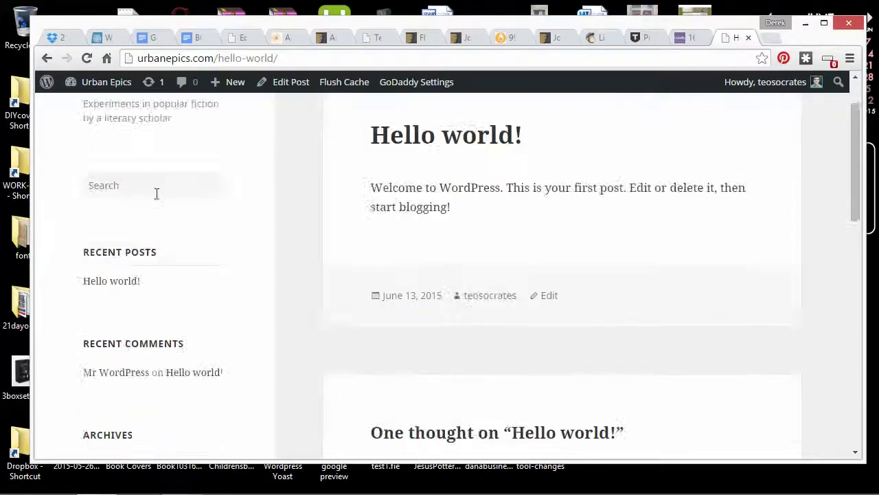
{"action": "scroll", "coordinate": [165, 216], "scroll_direction": "up", "scroll_amount": 1}
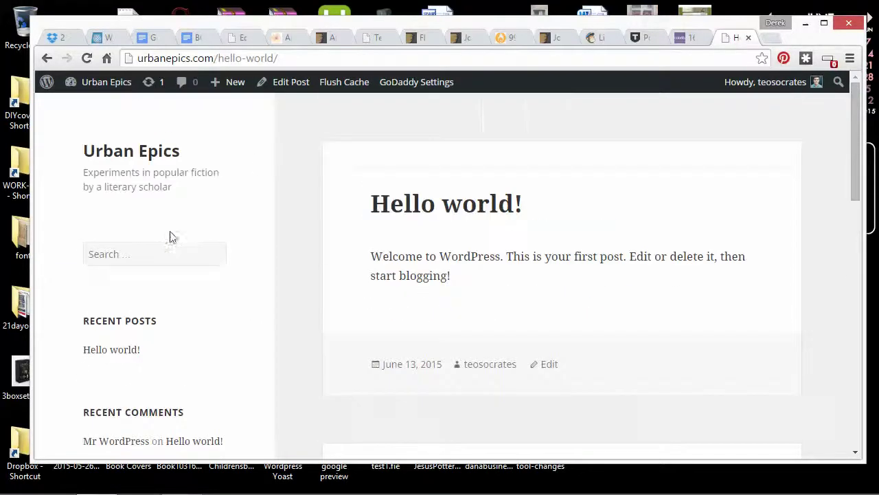
From Appearance > Menus, create a new empty menu named 'top'
{"action": "left_click", "coordinate": [243, 38]}
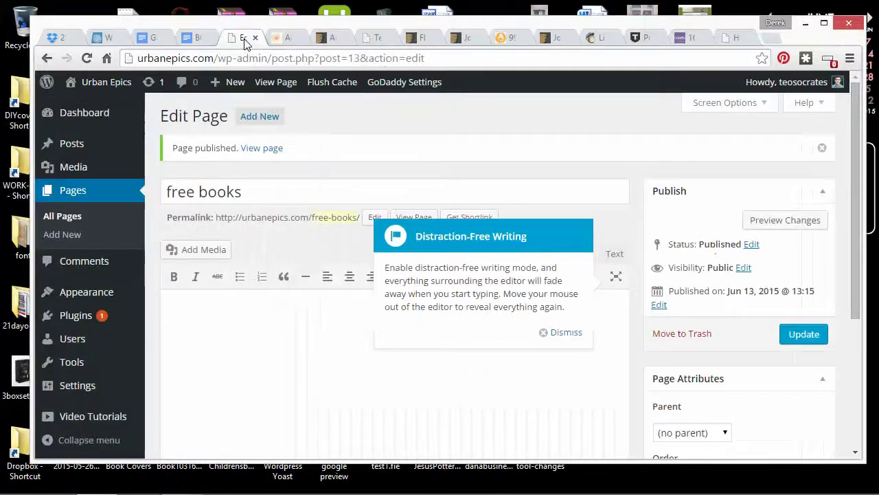
{"action": "mouse_move", "coordinate": [88, 294]}
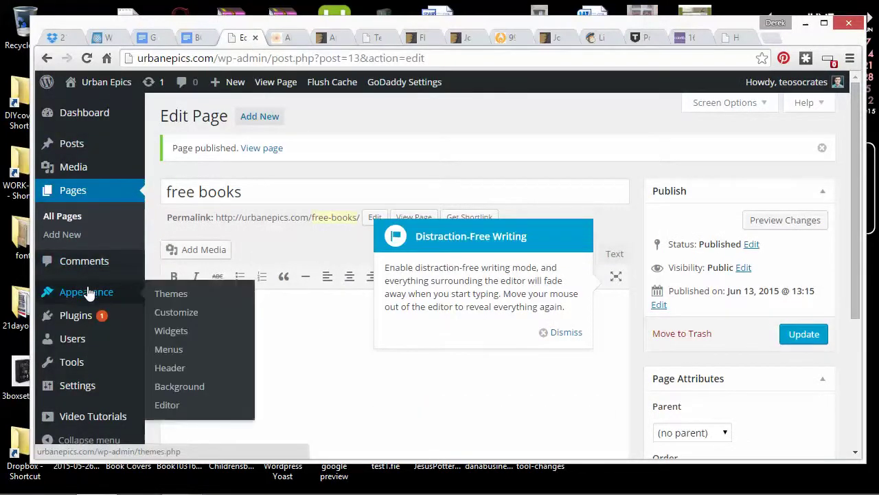
{"action": "left_click", "coordinate": [173, 351]}
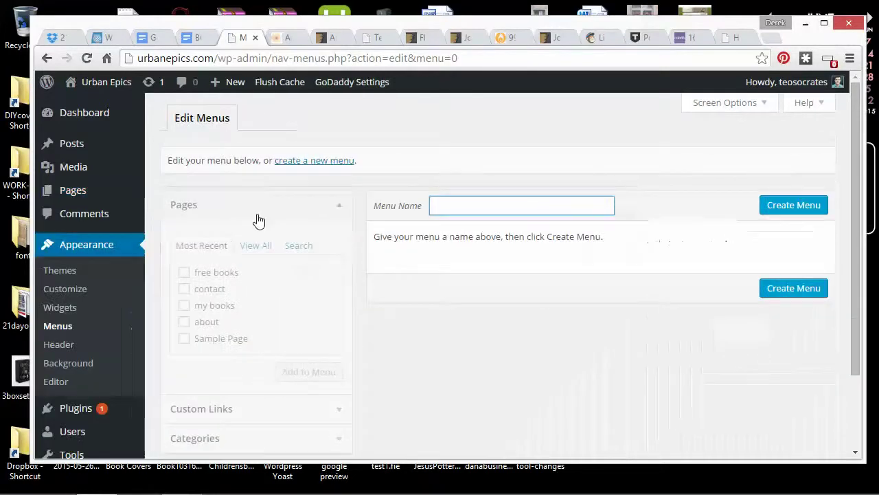
{"action": "left_click", "coordinate": [313, 164]}
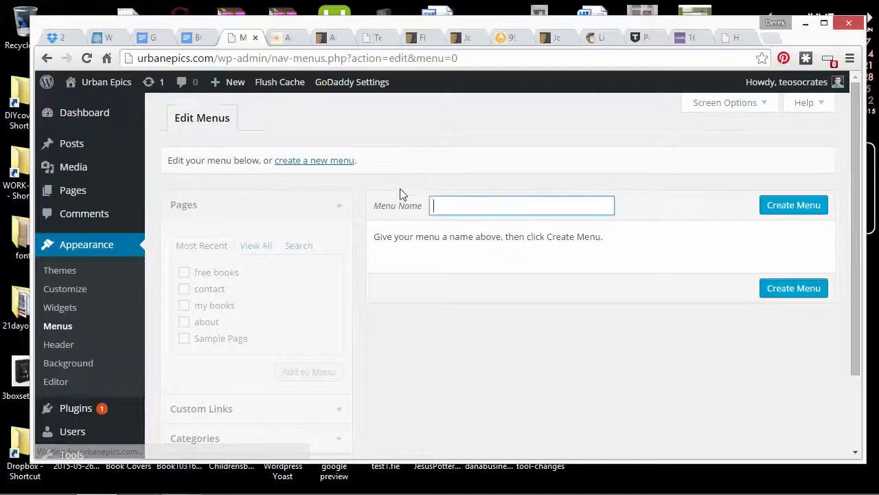
{"action": "left_click", "coordinate": [466, 198]}
{"action": "type", "text": "top"}
{"action": "left_click", "coordinate": [762, 205]}
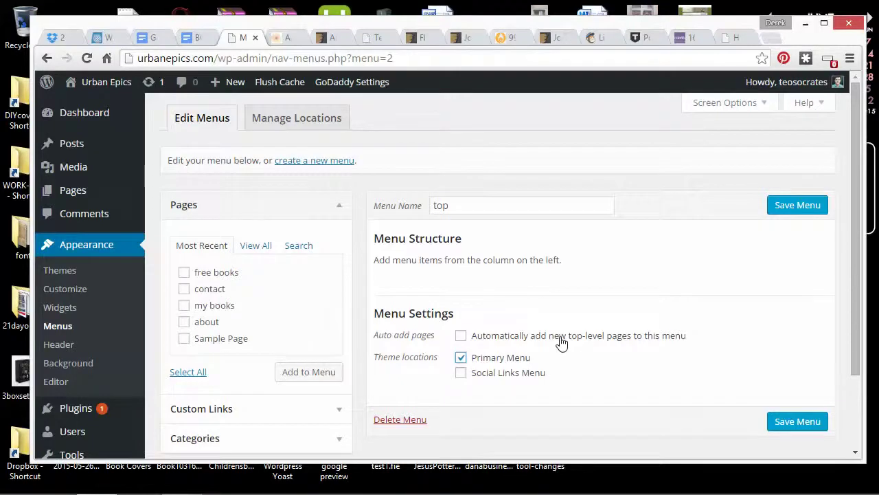
Add the free books, contact, my books and about pages to the top menu and save it
{"action": "scroll", "coordinate": [561, 342], "scroll_direction": "down", "scroll_amount": 1}
{"action": "scroll", "coordinate": [595, 340], "scroll_direction": "up", "scroll_amount": 1}
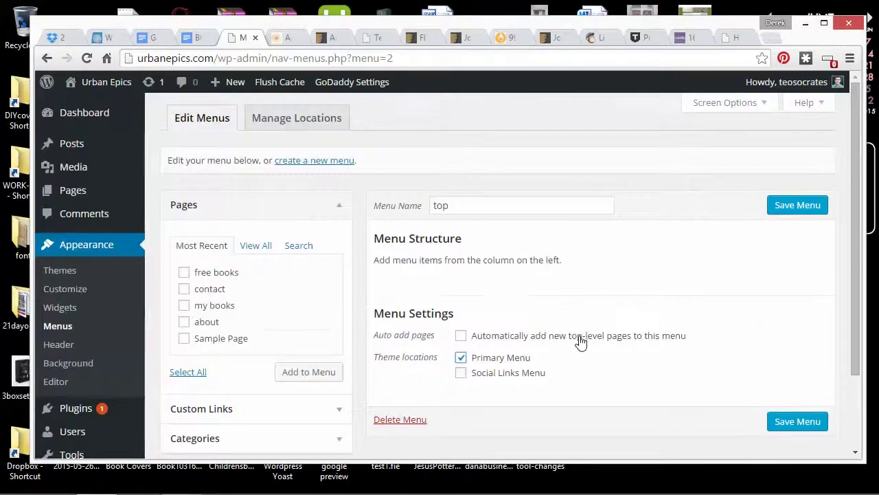
{"action": "left_click", "coordinate": [184, 273]}
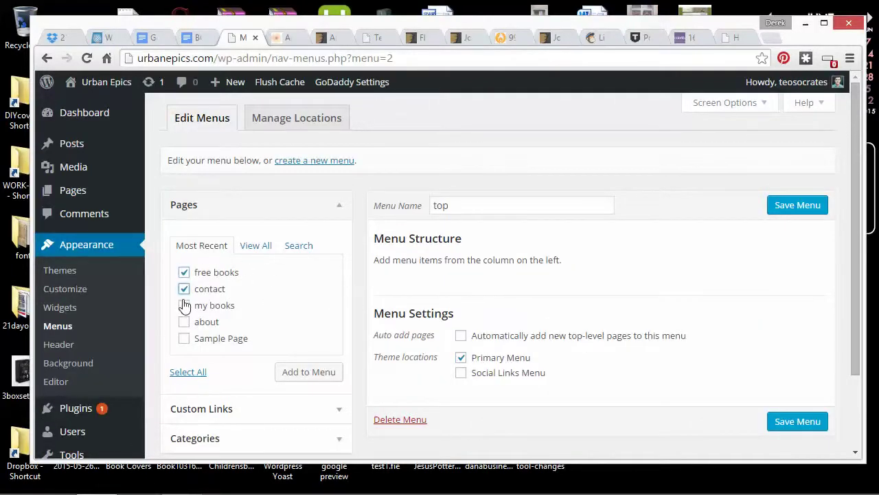
{"action": "left_click", "coordinate": [184, 305]}
{"action": "left_click", "coordinate": [184, 323]}
{"action": "scroll", "coordinate": [206, 338], "scroll_direction": "down", "scroll_amount": 2}
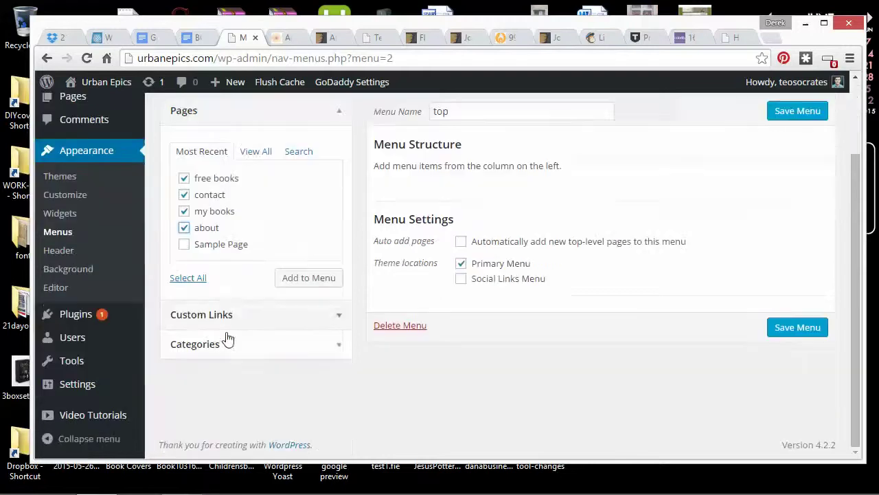
{"action": "left_click", "coordinate": [290, 276]}
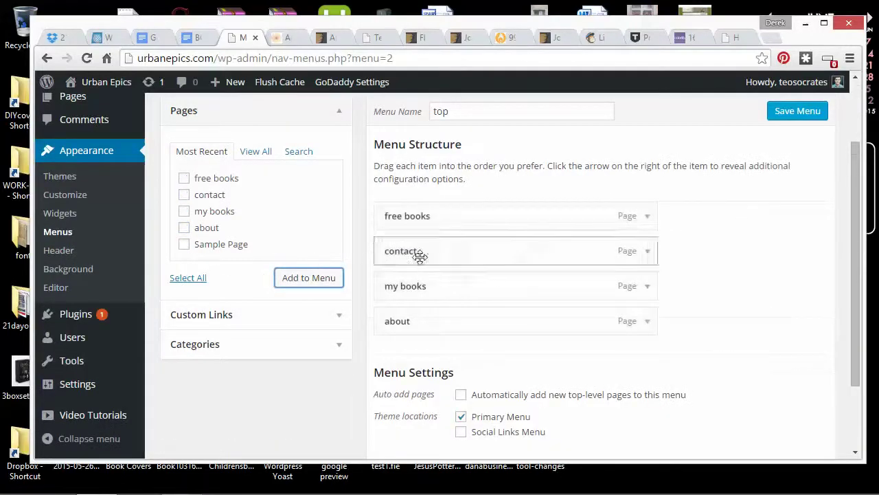
{"action": "scroll", "coordinate": [678, 272], "scroll_direction": "up", "scroll_amount": 1}
{"action": "left_click", "coordinate": [784, 183]}
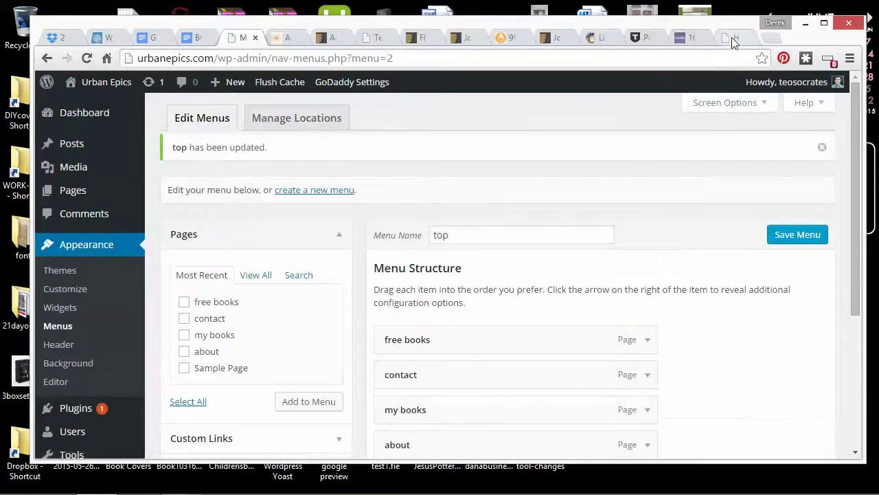
Reload the Hello world post to show the new menu links on the live site
{"action": "left_click", "coordinate": [734, 37]}
{"action": "right_click", "coordinate": [543, 117]}
{"action": "left_click", "coordinate": [565, 160]}
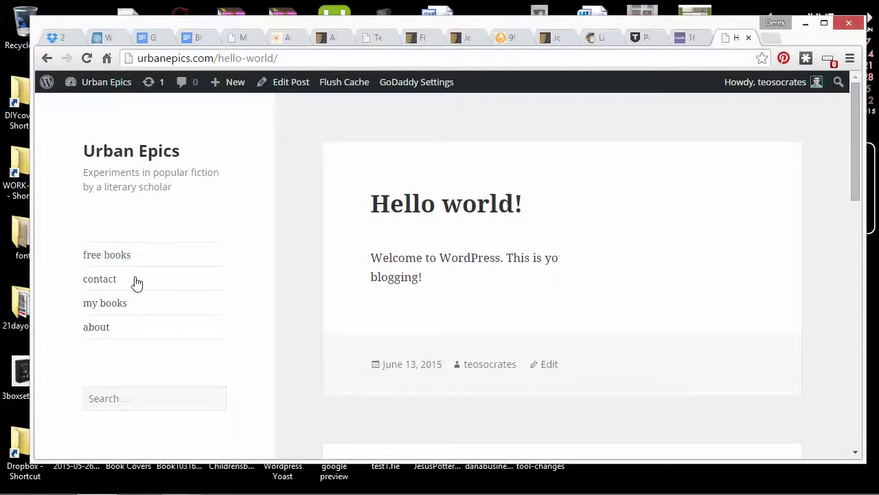
{"action": "scroll", "coordinate": [133, 282], "scroll_direction": "down", "scroll_amount": 8}
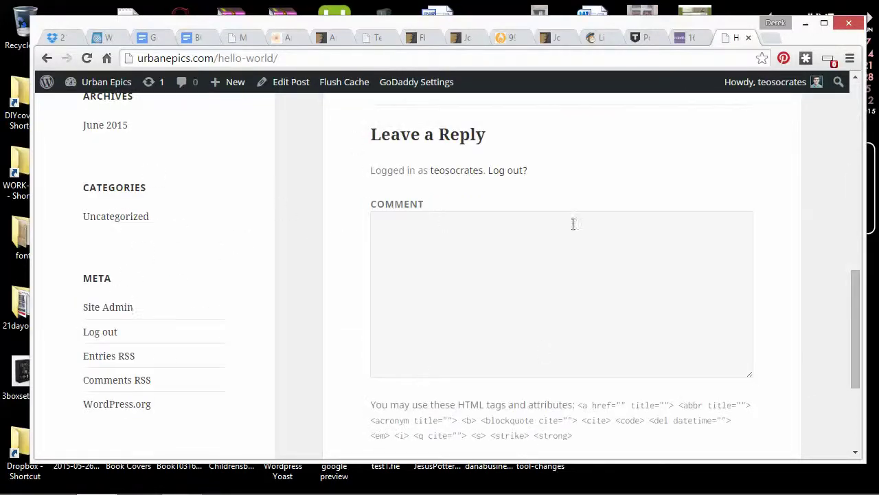
{"action": "scroll", "coordinate": [514, 299], "scroll_direction": "up", "scroll_amount": 10}
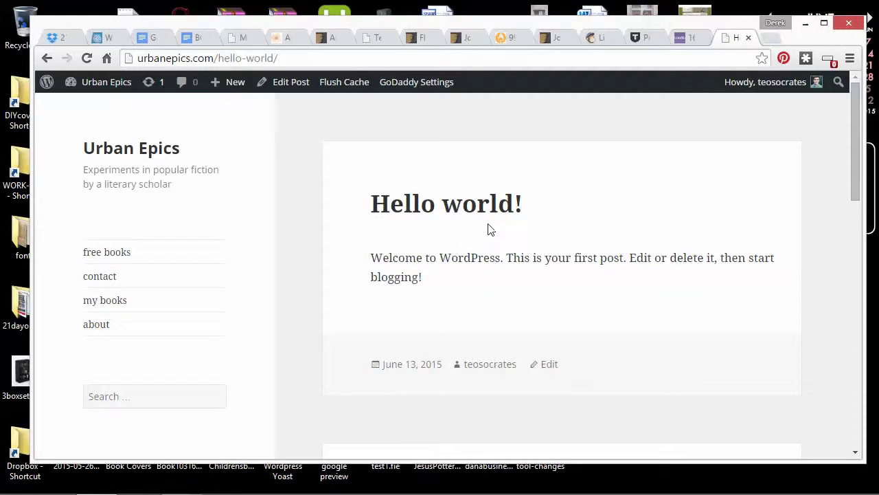
View the Customizer's Header and Background Image options, then close it back to Edit Menus
{"action": "left_click", "coordinate": [242, 38]}
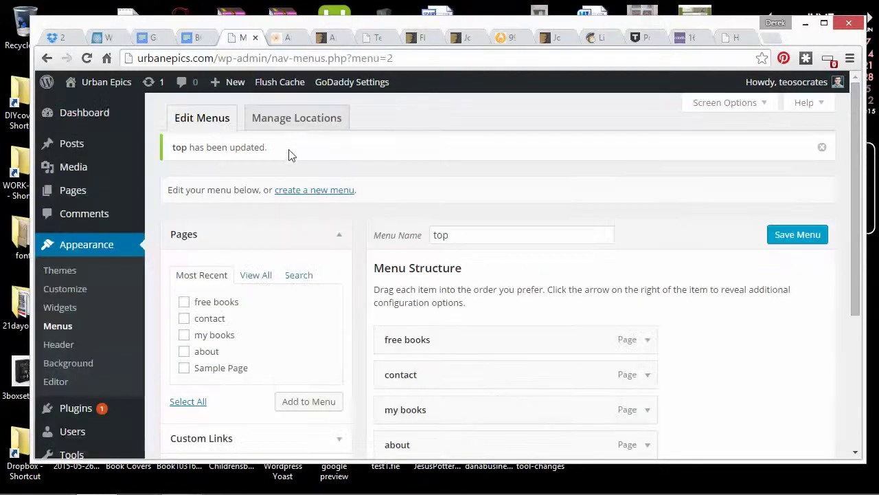
{"action": "left_click", "coordinate": [66, 344]}
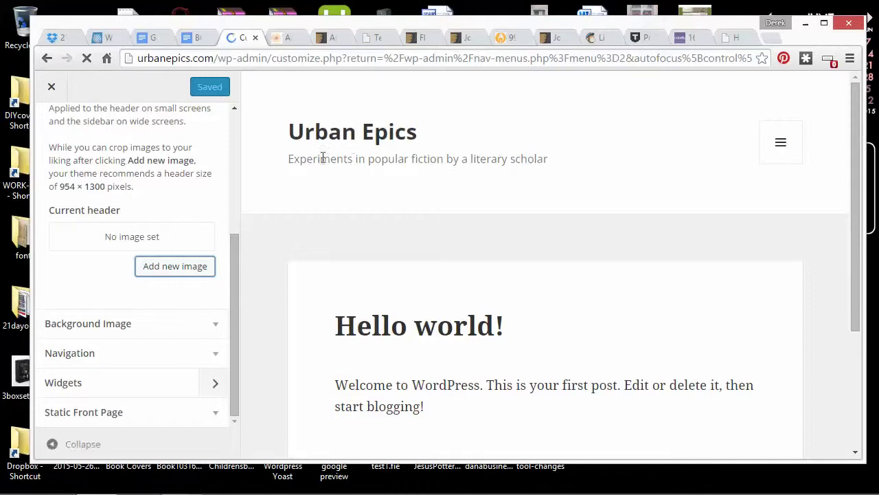
{"action": "left_click", "coordinate": [208, 324]}
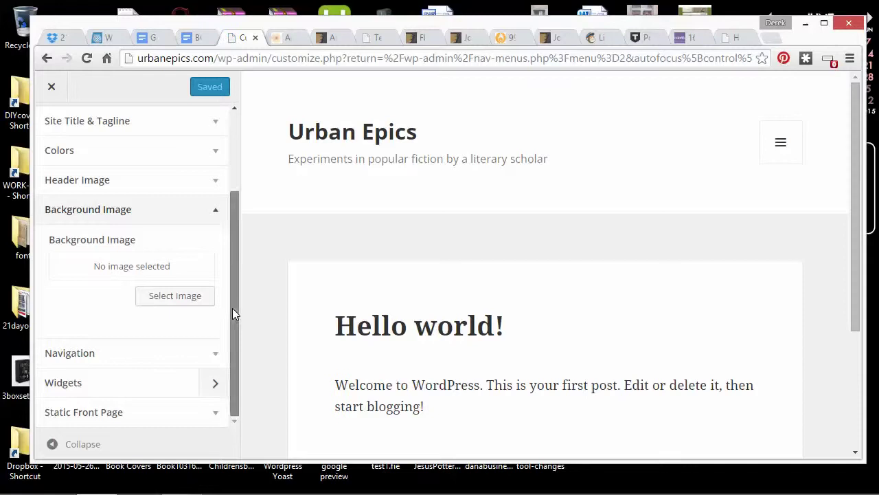
{"action": "left_click", "coordinate": [51, 86]}
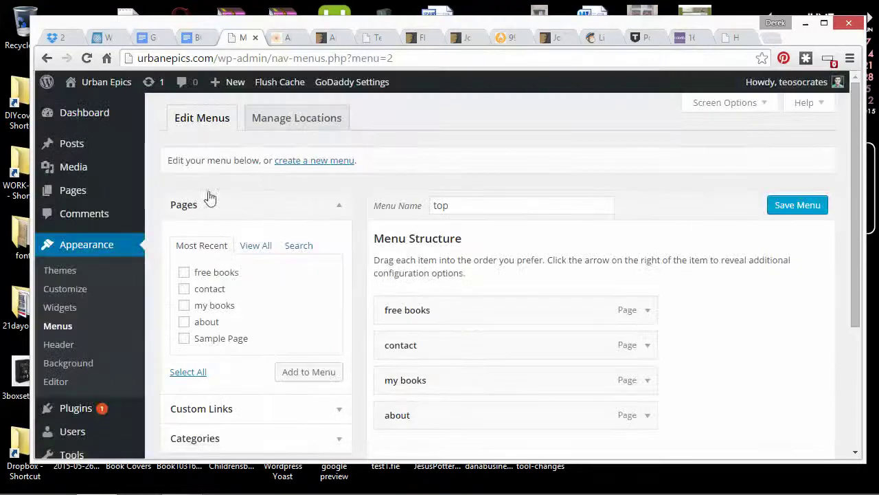
In Widgets, delete the Archives widget from the sidebar Widget Area
{"action": "left_click", "coordinate": [59, 310]}
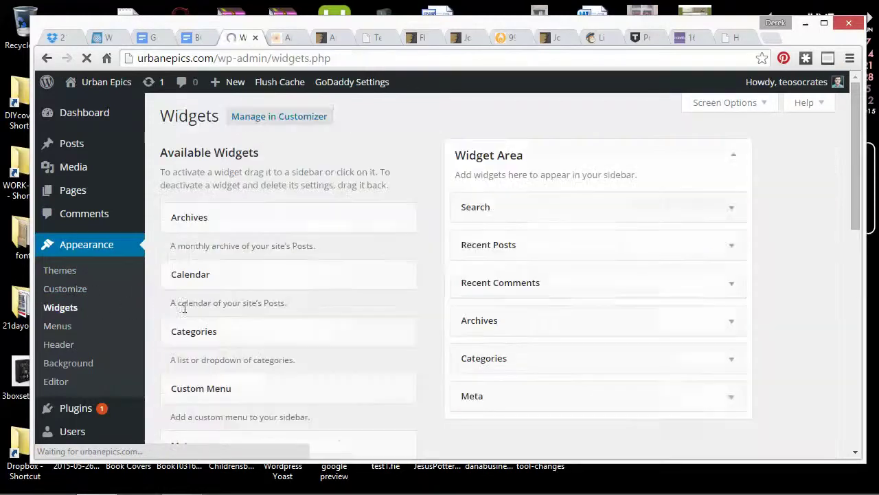
{"action": "left_click", "coordinate": [732, 322]}
{"action": "scroll", "coordinate": [539, 312], "scroll_direction": "down", "scroll_amount": 3}
{"action": "triple_click", "coordinate": [481, 233]}
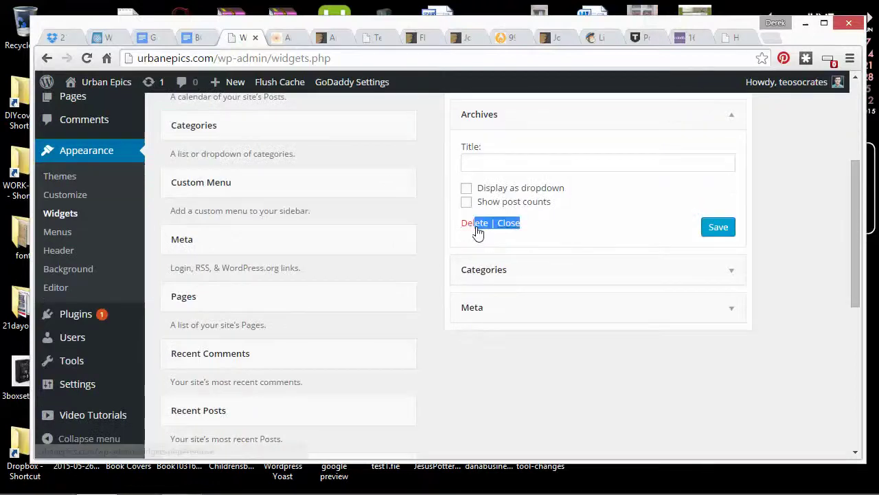
{"action": "left_click", "coordinate": [505, 224]}
{"action": "scroll", "coordinate": [719, 177], "scroll_direction": "up", "scroll_amount": 1}
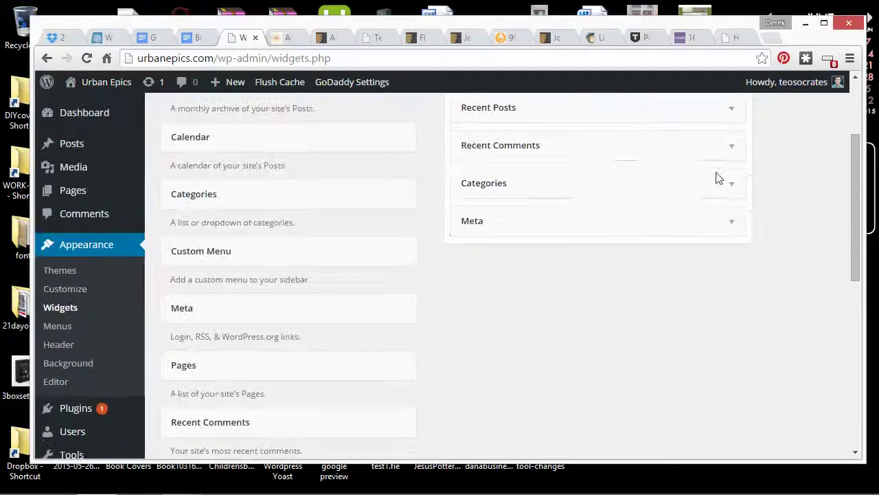
Keep Categories but delete the Recent Comments and Meta widgets from the sidebar
{"action": "left_click", "coordinate": [728, 189]}
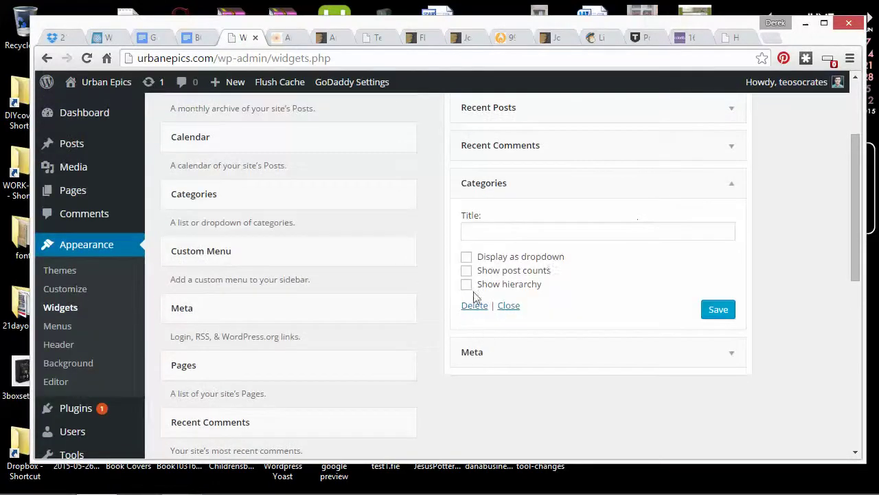
{"action": "left_click", "coordinate": [513, 306]}
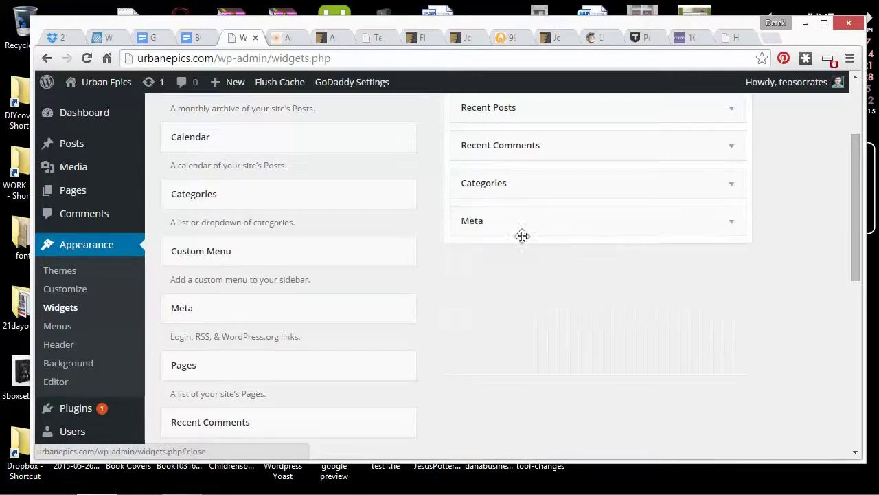
{"action": "left_click", "coordinate": [732, 147]}
{"action": "left_click", "coordinate": [474, 245]}
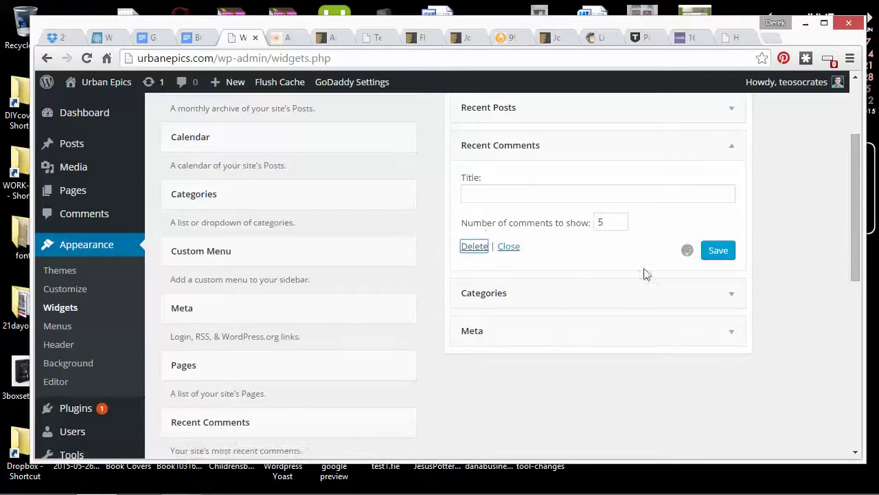
{"action": "left_click", "coordinate": [723, 184]}
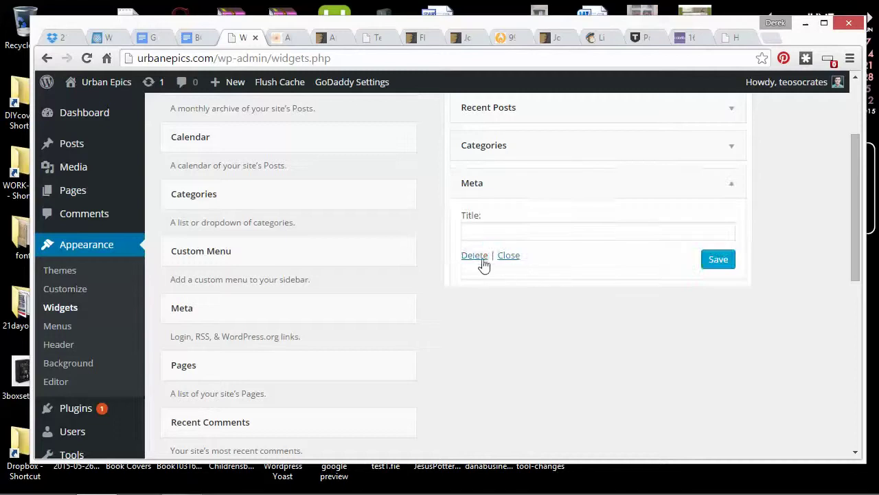
{"action": "left_click", "coordinate": [474, 256]}
{"action": "scroll", "coordinate": [467, 241], "scroll_direction": "up", "scroll_amount": 3}
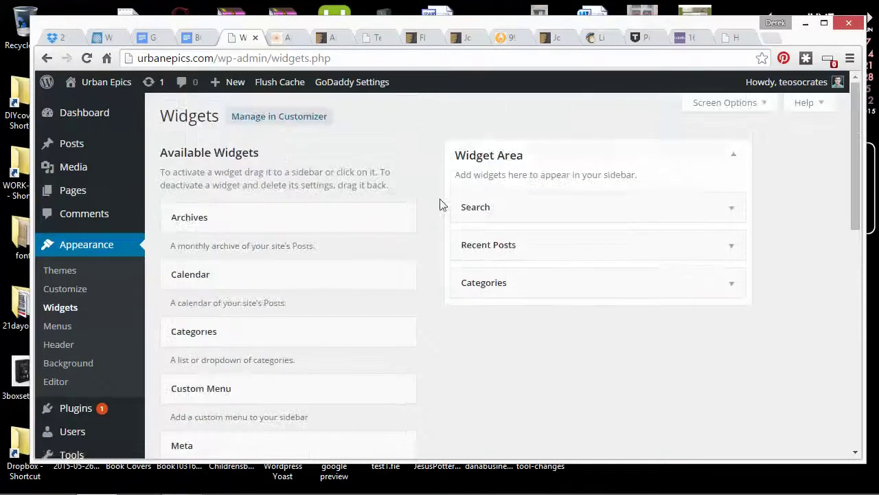
{"action": "scroll", "coordinate": [432, 314], "scroll_direction": "down", "scroll_amount": 4}
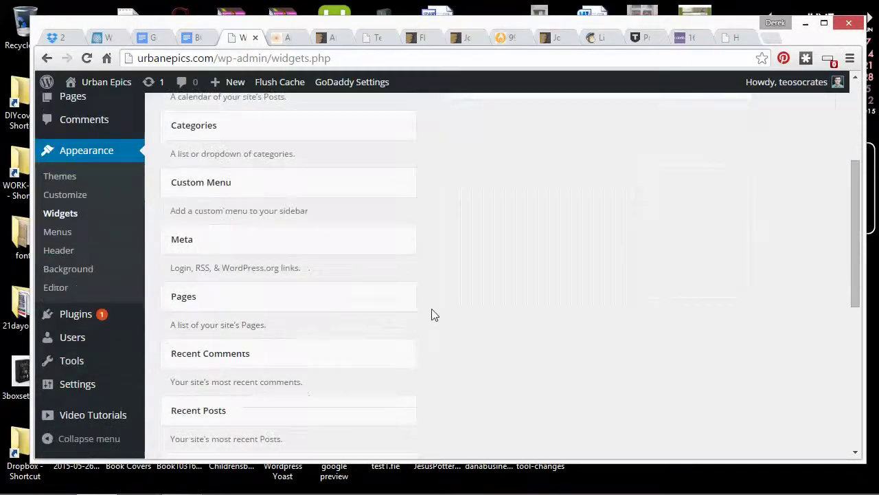
{"action": "scroll", "coordinate": [412, 288], "scroll_direction": "up", "scroll_amount": 4}
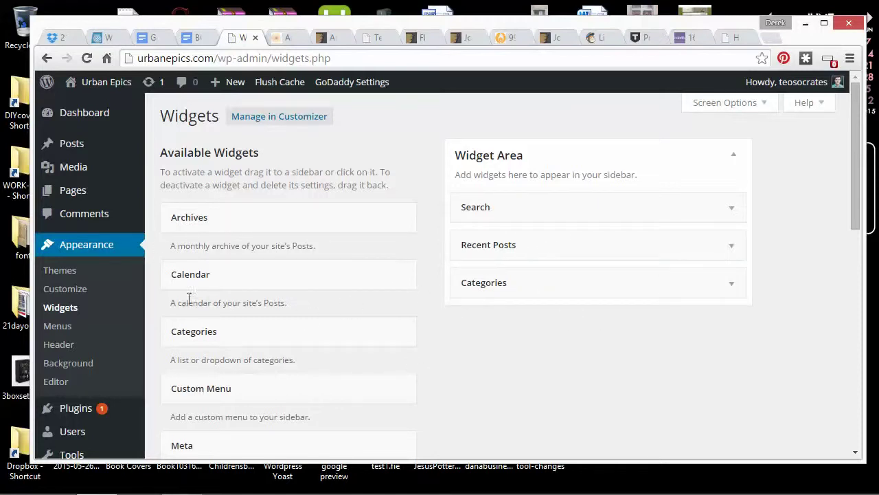
Try a Calendar widget in the sidebar Widget Area, then remove it again
{"action": "scroll", "coordinate": [72, 359], "scroll_direction": "down", "scroll_amount": 1}
{"action": "mouse_move", "coordinate": [88, 346]}
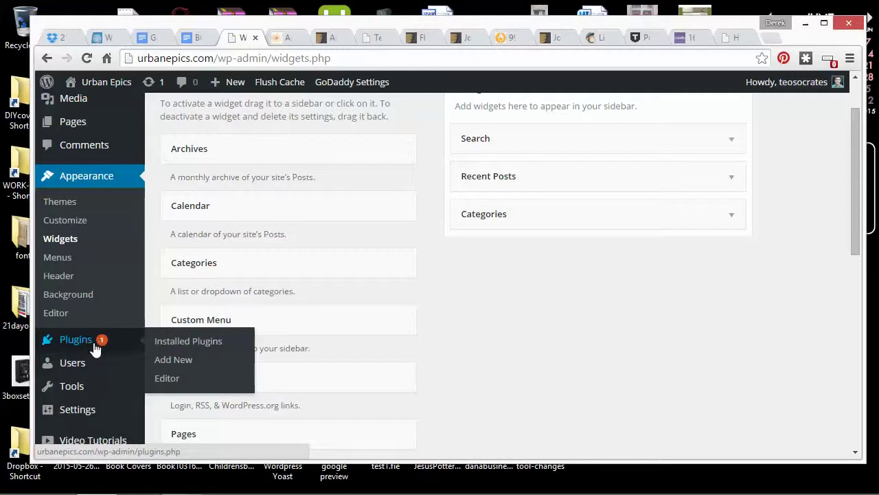
{"action": "scroll", "coordinate": [214, 276], "scroll_direction": "up", "scroll_amount": 1}
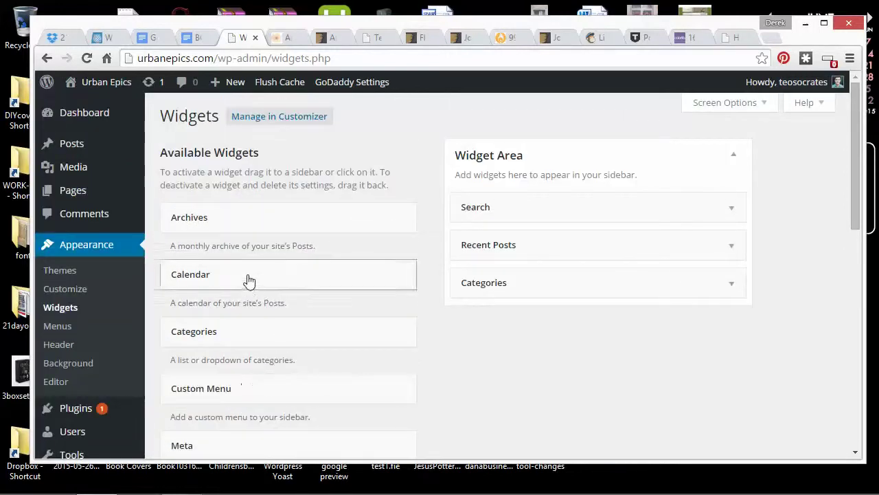
{"action": "left_click_drag", "start_coordinate": [249, 280], "coordinate": [203, 308]}
{"action": "left_click", "coordinate": [500, 393]}
Add a Tag Cloud widget using the Tags taxonomy below Categories and save it
{"action": "scroll", "coordinate": [289, 293], "scroll_direction": "down", "scroll_amount": 6}
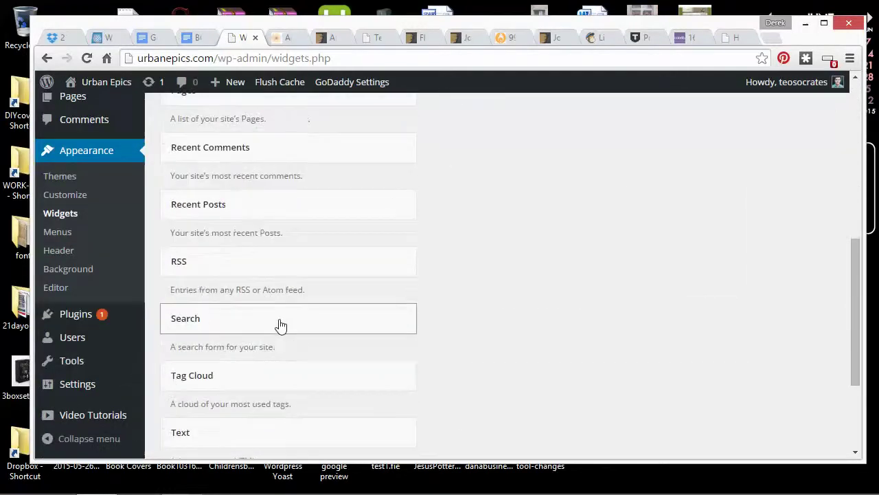
{"action": "scroll", "coordinate": [281, 326], "scroll_direction": "down", "scroll_amount": 2}
{"action": "left_click_drag", "start_coordinate": [190, 245], "coordinate": [487, 251]}
{"action": "scroll", "coordinate": [454, 293], "scroll_direction": "down", "scroll_amount": 7}
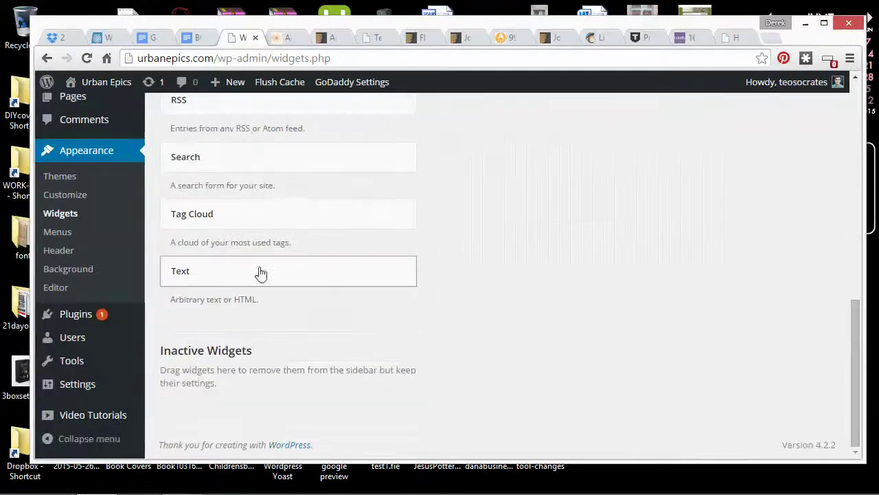
{"action": "mouse_move", "coordinate": [200, 273]}
{"action": "left_mouse_down"}
{"action": "mouse_move", "coordinate": [257, 275]}
{"action": "mouse_move", "coordinate": [209, 275]}
{"action": "left_mouse_up"}
{"action": "scroll", "coordinate": [305, 297], "scroll_direction": "up", "scroll_amount": 10}
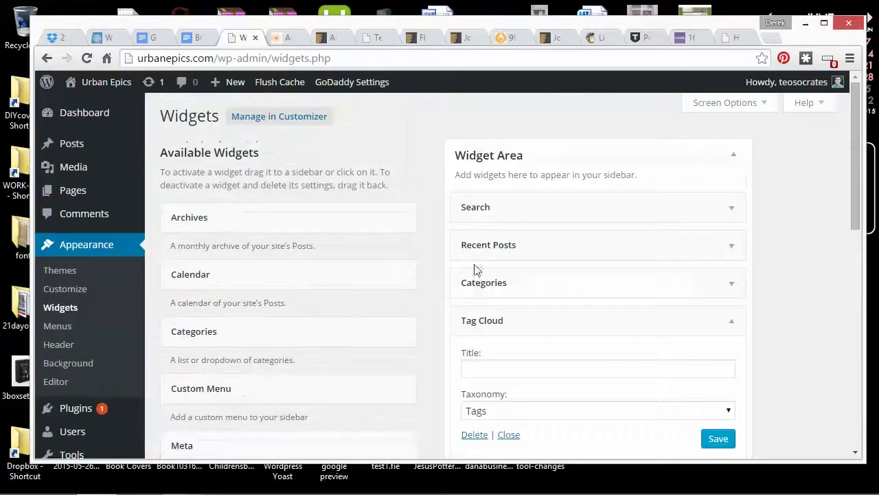
{"action": "scroll", "coordinate": [585, 254], "scroll_direction": "down", "scroll_amount": 1}
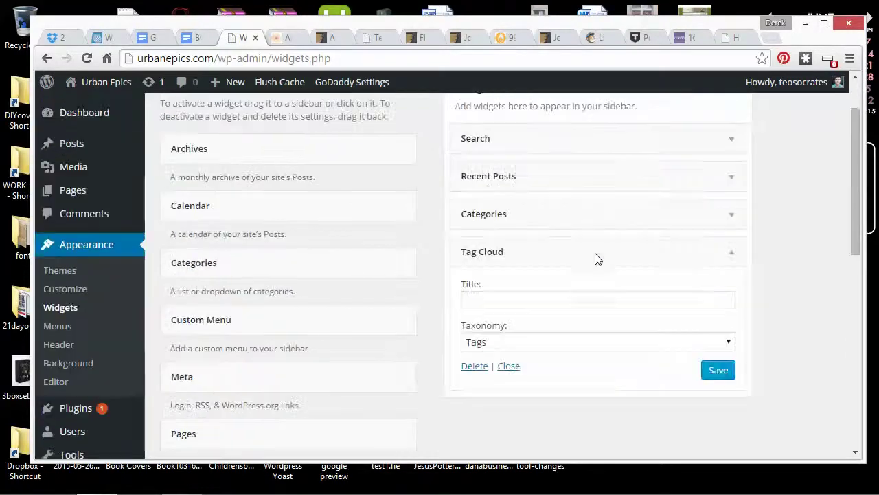
{"action": "left_click", "coordinate": [713, 366]}
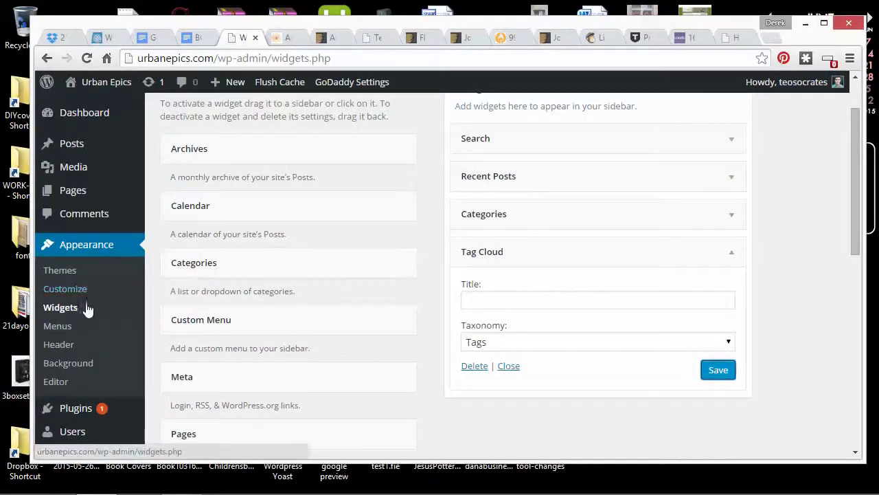
{"action": "scroll", "coordinate": [90, 306], "scroll_direction": "down", "scroll_amount": 2}
{"action": "mouse_move", "coordinate": [88, 317]}
{"action": "scroll", "coordinate": [302, 295], "scroll_direction": "up", "scroll_amount": 3}
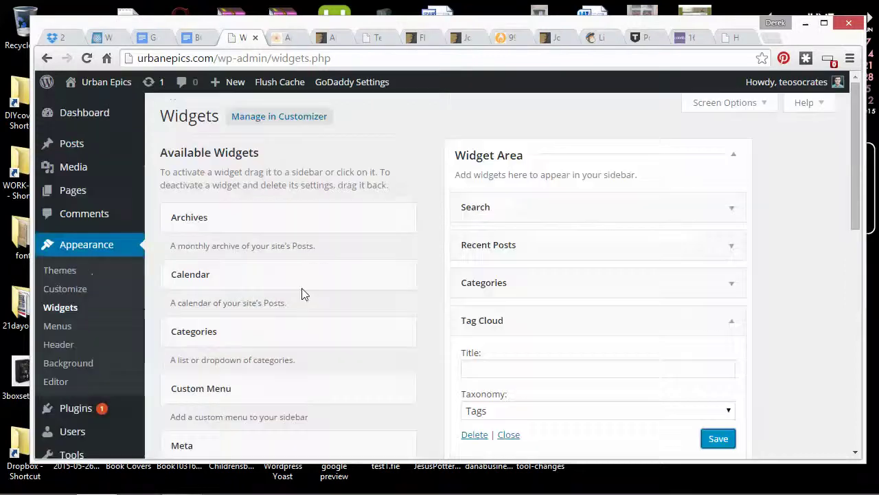
{"action": "scroll", "coordinate": [294, 300], "scroll_direction": "down", "scroll_amount": 5}
Go from the installed Plugins list to Add New, showing featured plugins like BuddyPress and Akismet
{"action": "left_click", "coordinate": [113, 314]}
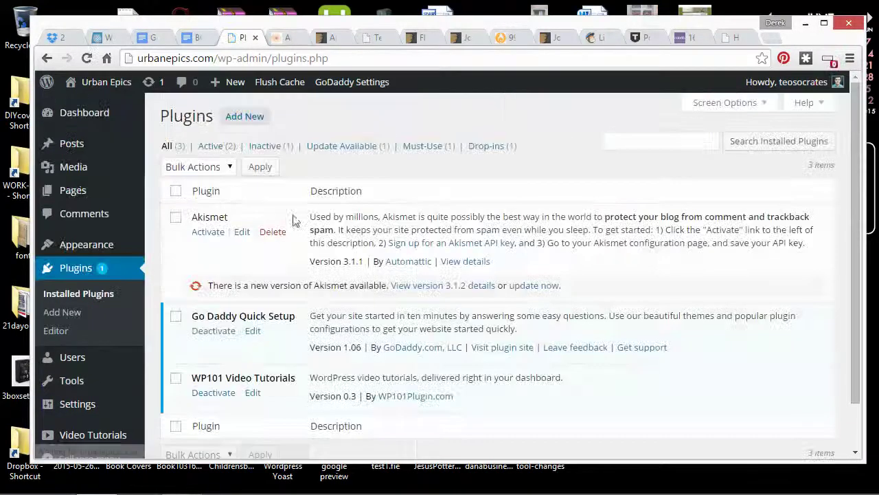
{"action": "scroll", "coordinate": [237, 250], "scroll_direction": "down", "scroll_amount": 2}
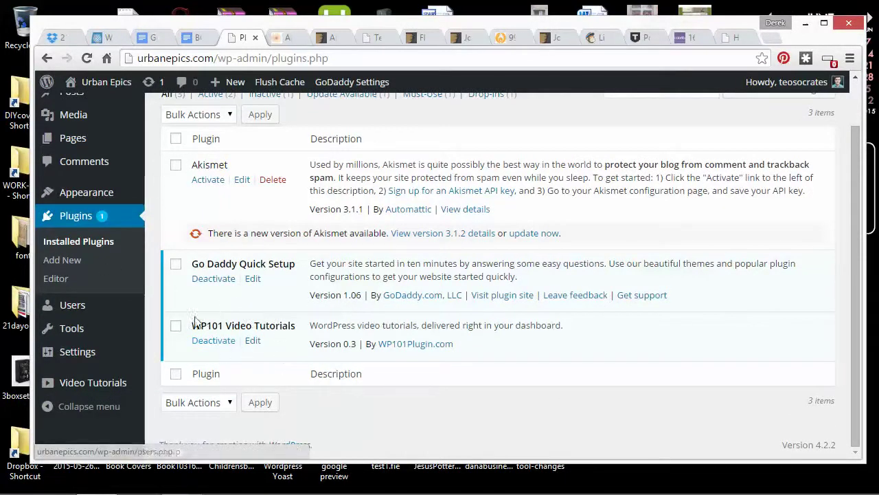
{"action": "scroll", "coordinate": [223, 310], "scroll_direction": "up", "scroll_amount": 1}
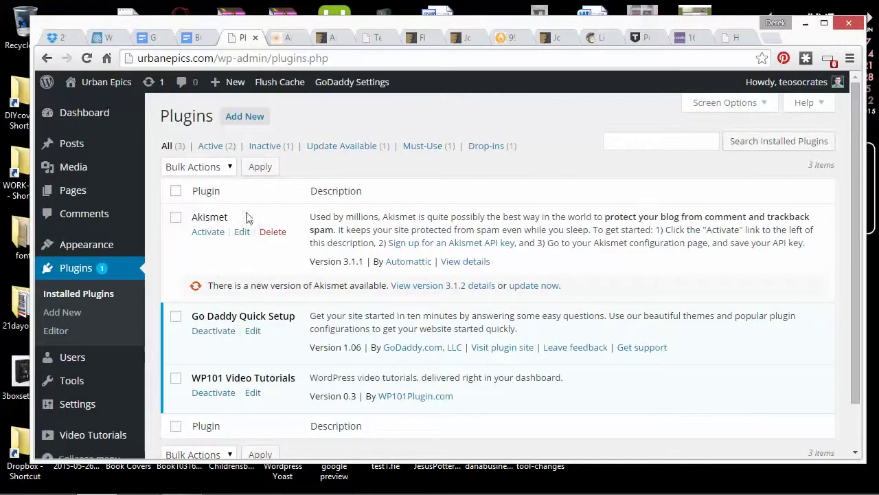
{"action": "left_click", "coordinate": [254, 123]}
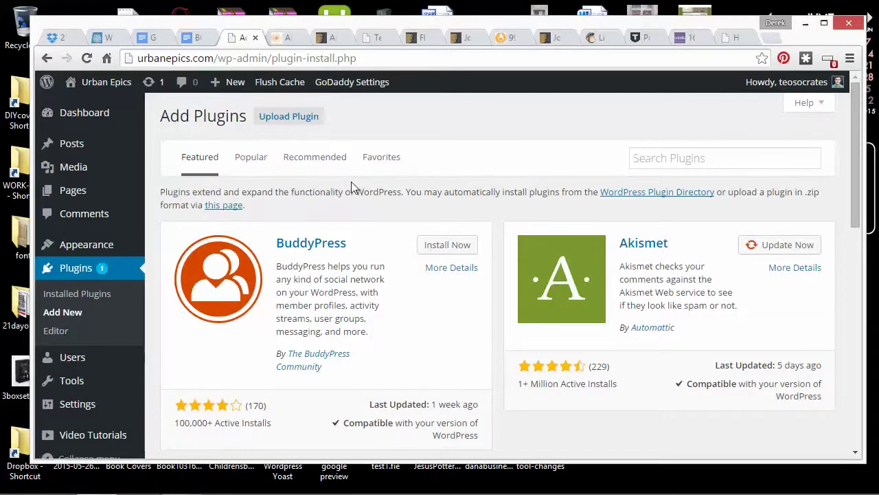
Search Google for '2015 wordpress plugins must have' in a new tab and open the WPBeginner article
{"action": "left_click", "coordinate": [766, 38]}
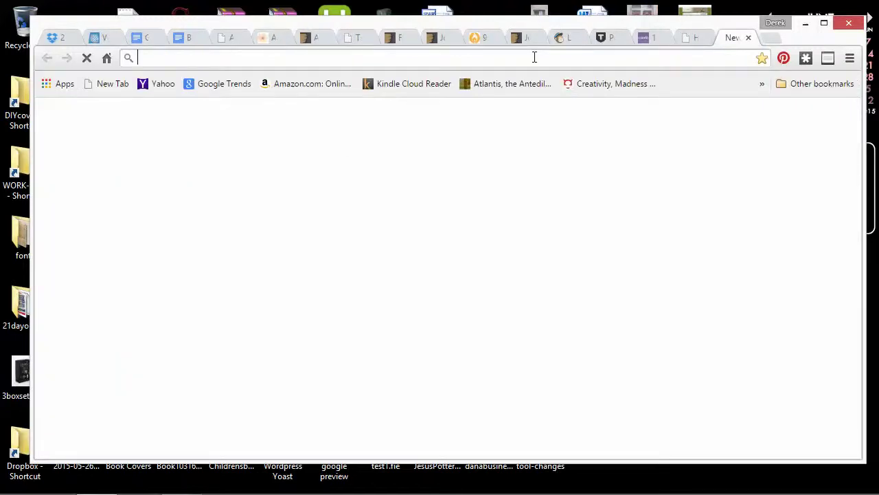
{"action": "type", "text": "2015 "}
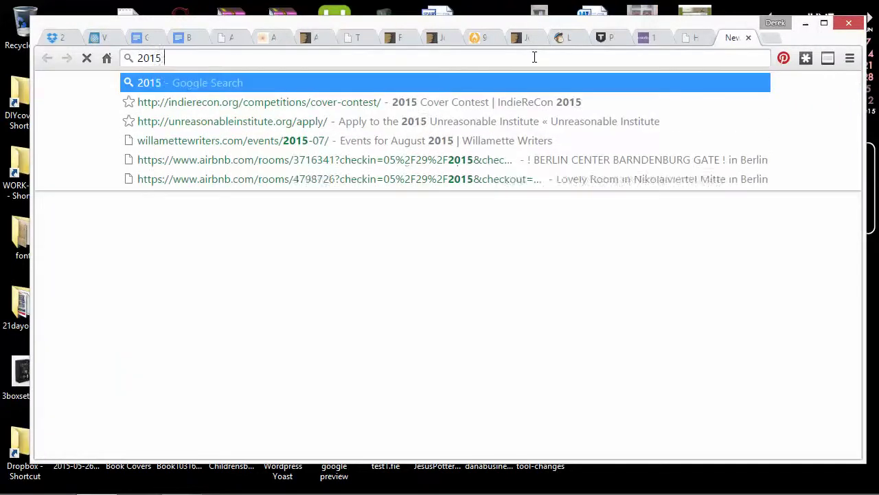
{"action": "type", "text": "wordpress plugin"}
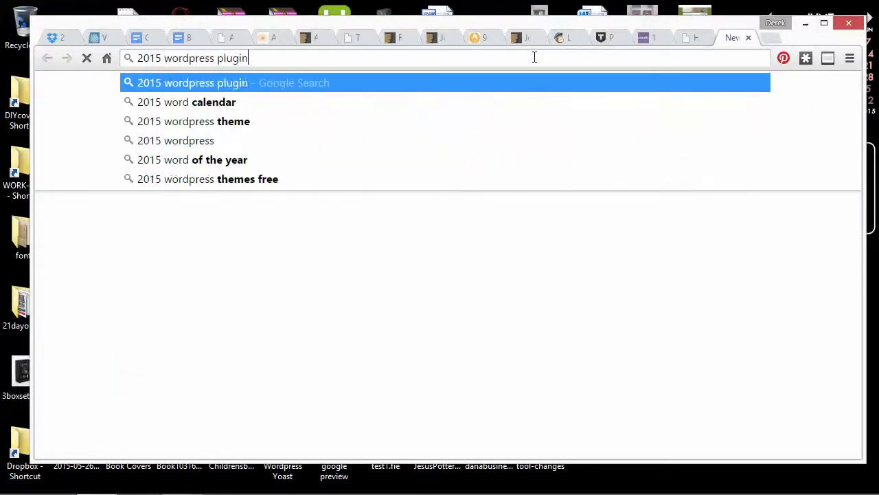
{"action": "type", "text": "s must have"}
{"action": "key", "text": "Return"}
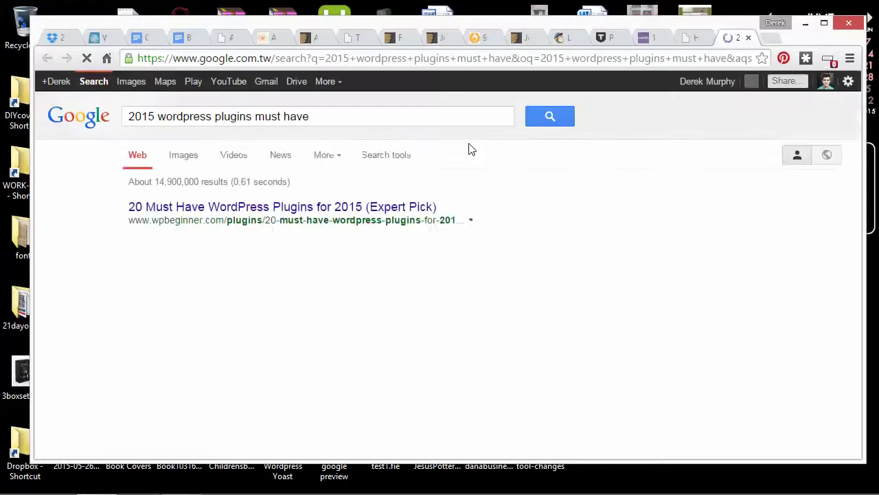
{"action": "left_click", "coordinate": [274, 210]}
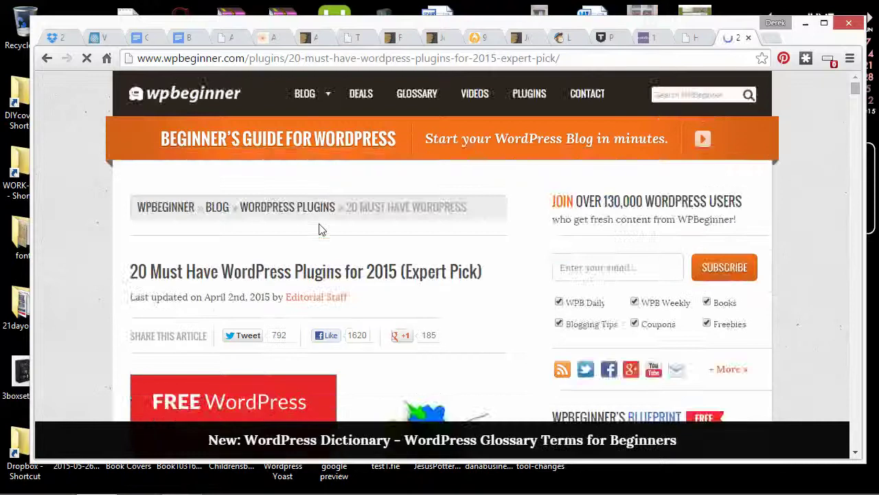
Scroll through the WPBeginner article down to entries 19 and 20, Display Widgets and WP Mail SMTP
{"action": "scroll", "coordinate": [320, 229], "scroll_direction": "down", "scroll_amount": 2}
{"action": "scroll", "coordinate": [265, 176], "scroll_direction": "up", "scroll_amount": 2}
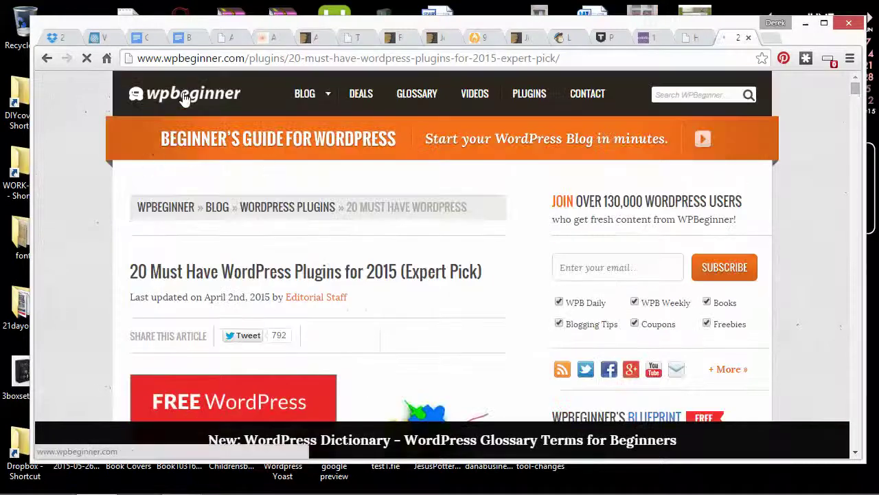
{"action": "scroll", "coordinate": [202, 117], "scroll_direction": "down", "scroll_amount": 3}
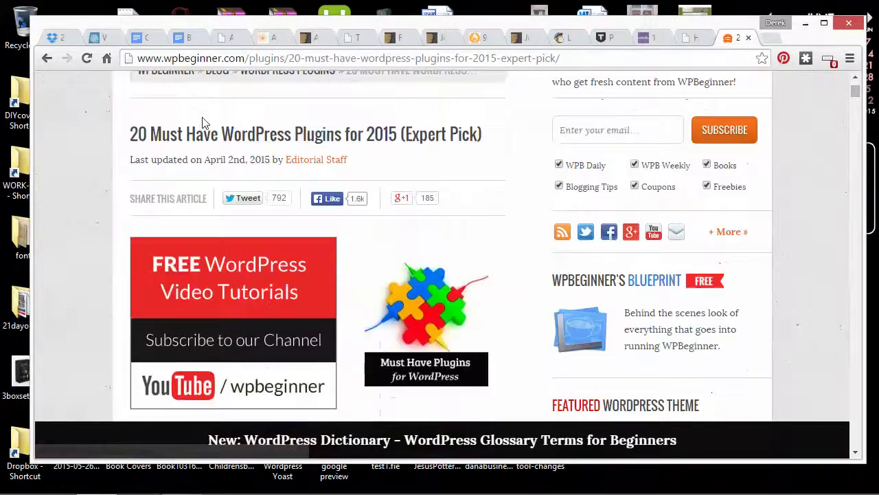
{"action": "scroll", "coordinate": [204, 124], "scroll_direction": "down", "scroll_amount": 7}
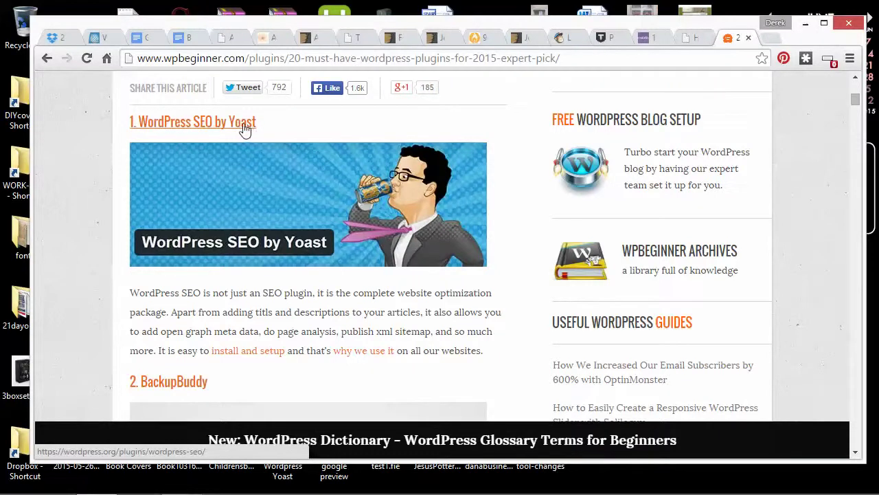
{"action": "scroll", "coordinate": [252, 127], "scroll_direction": "down", "scroll_amount": 1}
{"action": "scroll", "coordinate": [251, 132], "scroll_direction": "up", "scroll_amount": 2}
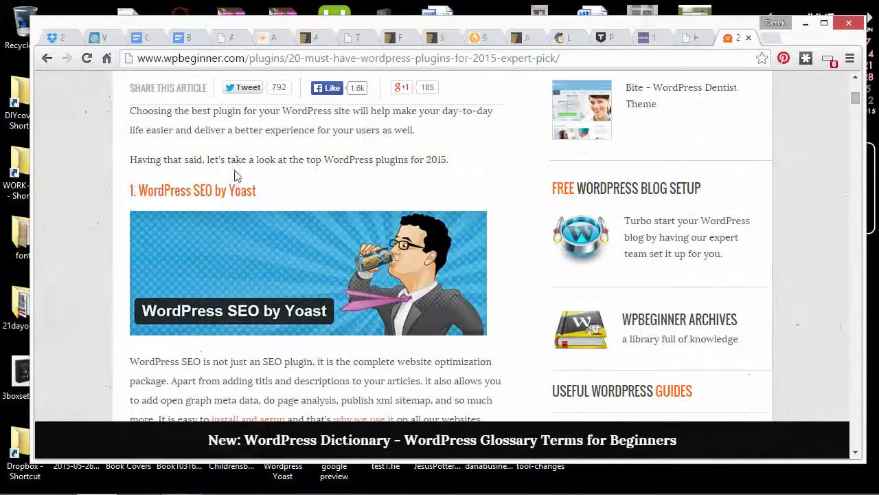
{"action": "scroll", "coordinate": [250, 195], "scroll_direction": "down", "scroll_amount": 3}
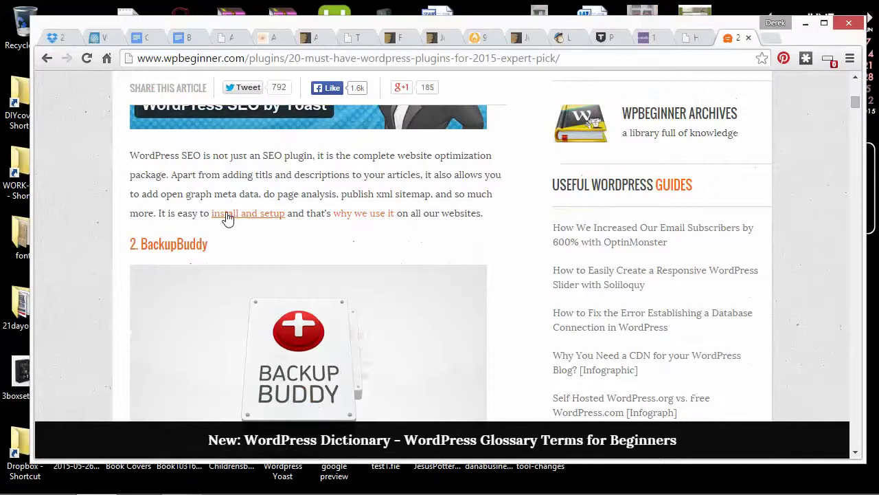
{"action": "scroll", "coordinate": [201, 191], "scroll_direction": "down", "scroll_amount": 1}
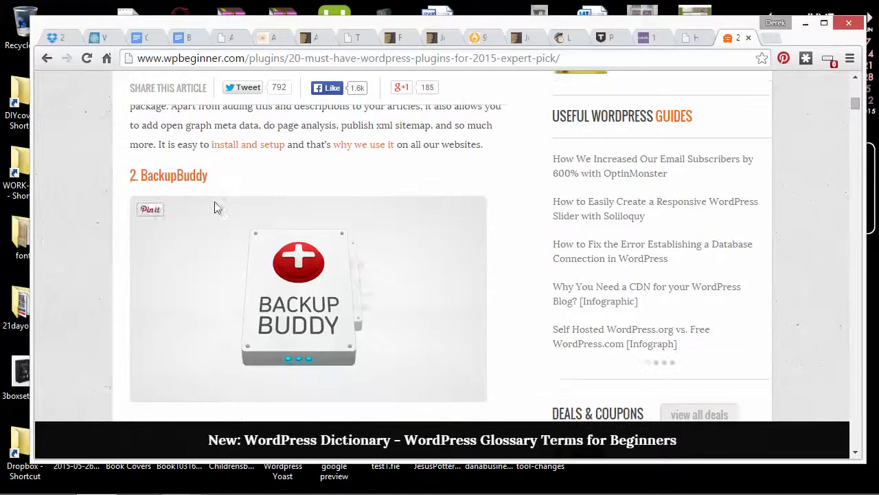
{"action": "scroll", "coordinate": [186, 190], "scroll_direction": "down", "scroll_amount": 6}
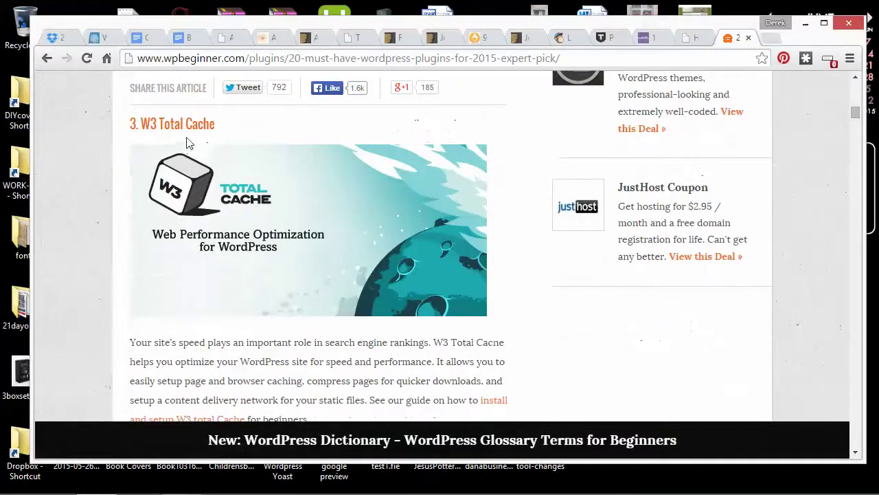
{"action": "scroll", "coordinate": [201, 130], "scroll_direction": "down", "scroll_amount": 4}
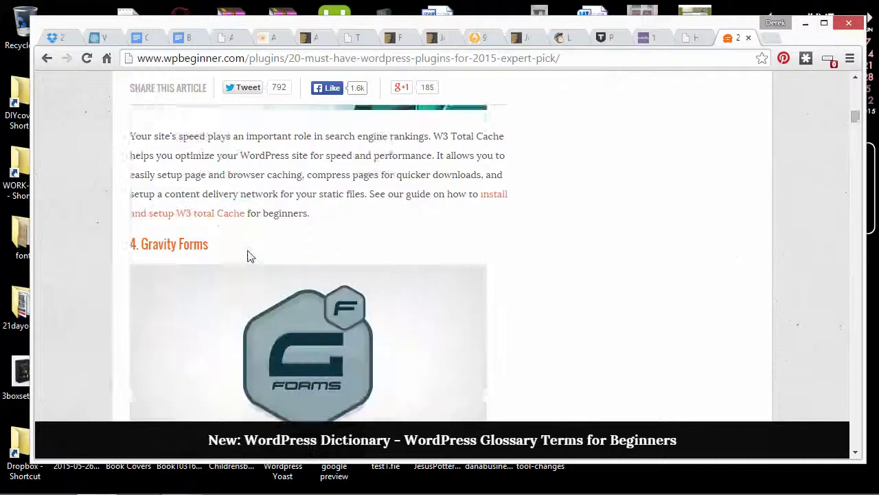
{"action": "scroll", "coordinate": [194, 184], "scroll_direction": "down", "scroll_amount": 2}
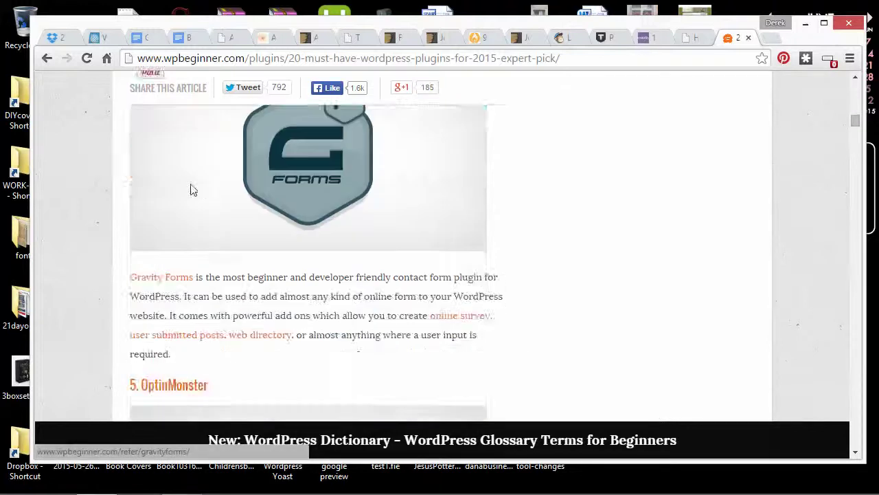
{"action": "scroll", "coordinate": [188, 206], "scroll_direction": "up", "scroll_amount": 3}
{"action": "scroll", "coordinate": [204, 253], "scroll_direction": "down", "scroll_amount": 6}
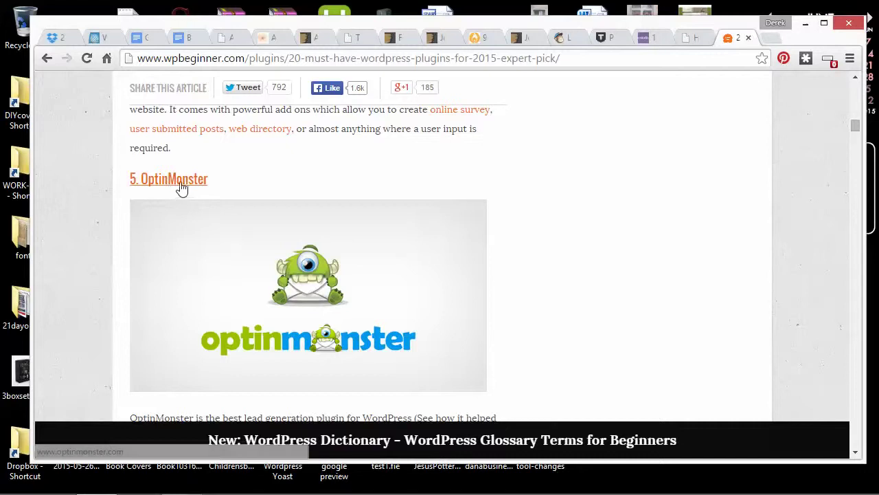
{"action": "scroll", "coordinate": [193, 188], "scroll_direction": "down", "scroll_amount": 1}
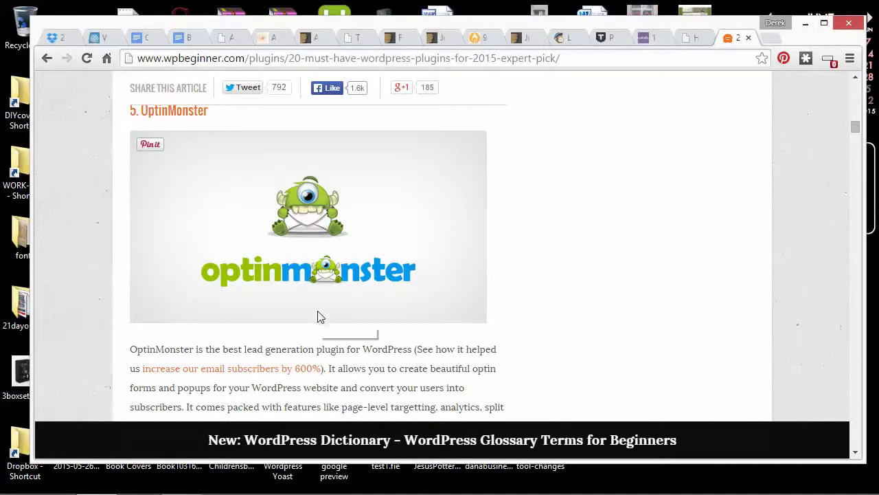
{"action": "scroll", "coordinate": [312, 297], "scroll_direction": "up", "scroll_amount": 2}
{"action": "scroll", "coordinate": [302, 295], "scroll_direction": "down", "scroll_amount": 1}
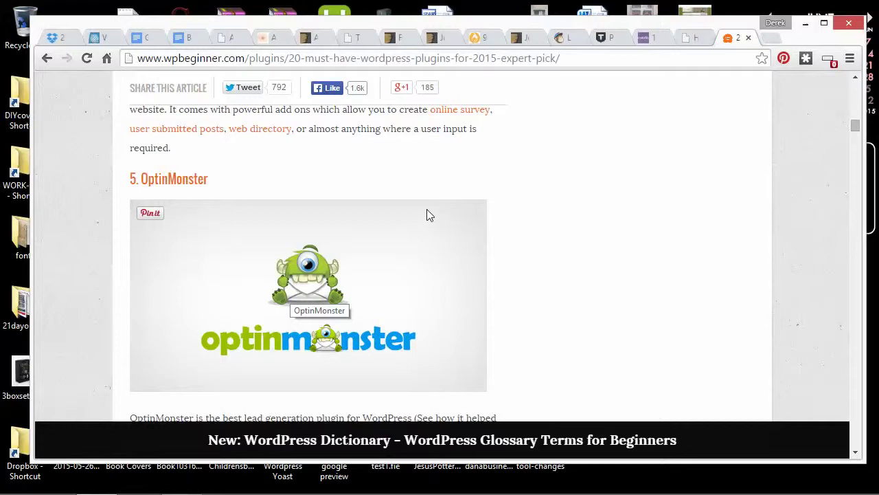
{"action": "scroll", "coordinate": [479, 208], "scroll_direction": "down", "scroll_amount": 3}
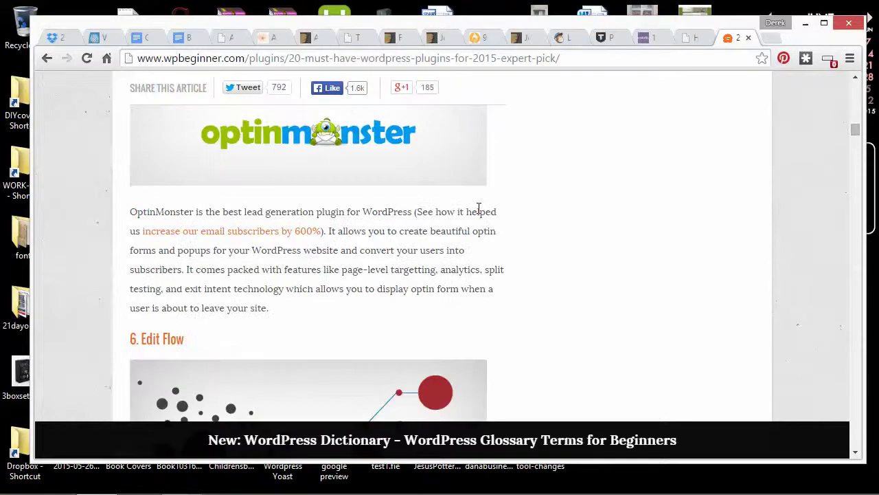
{"action": "scroll", "coordinate": [392, 217], "scroll_direction": "down", "scroll_amount": 1}
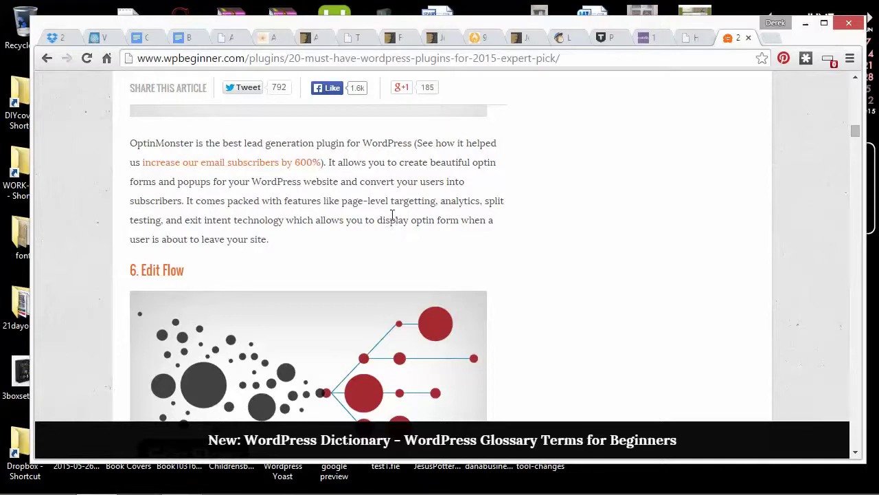
{"action": "scroll", "coordinate": [393, 216], "scroll_direction": "down", "scroll_amount": 2}
{"action": "scroll", "coordinate": [391, 217], "scroll_direction": "down", "scroll_amount": 2}
{"action": "scroll", "coordinate": [389, 220], "scroll_direction": "down", "scroll_amount": 1}
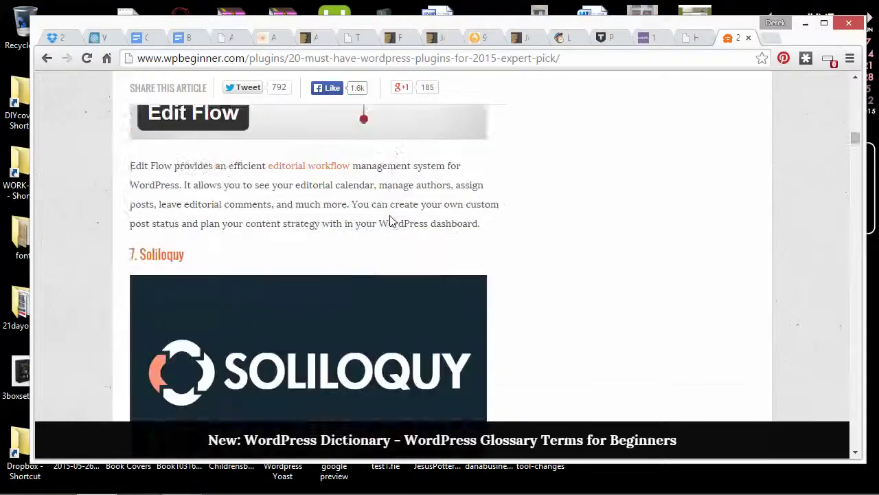
{"action": "scroll", "coordinate": [389, 220], "scroll_direction": "up", "scroll_amount": 2}
{"action": "scroll", "coordinate": [390, 220], "scroll_direction": "down", "scroll_amount": 12}
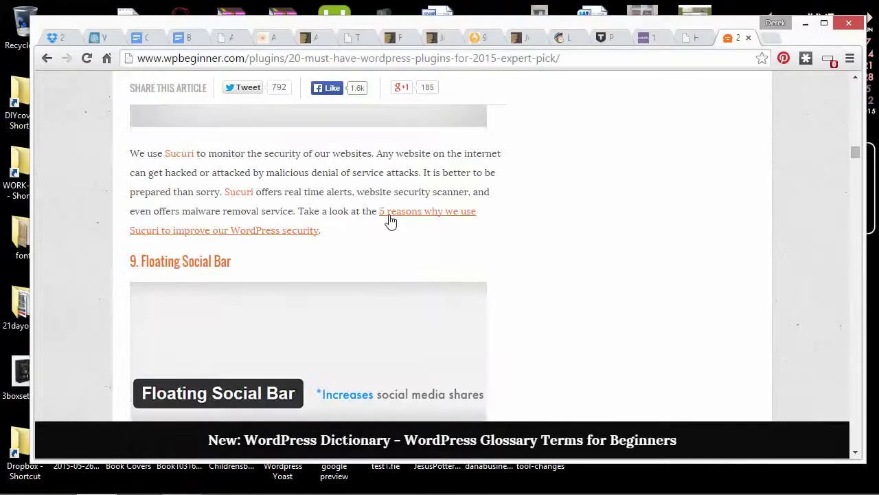
{"action": "scroll", "coordinate": [390, 220], "scroll_direction": "down", "scroll_amount": 4}
{"action": "scroll", "coordinate": [392, 220], "scroll_direction": "up", "scroll_amount": 2}
{"action": "scroll", "coordinate": [412, 221], "scroll_direction": "down", "scroll_amount": 9}
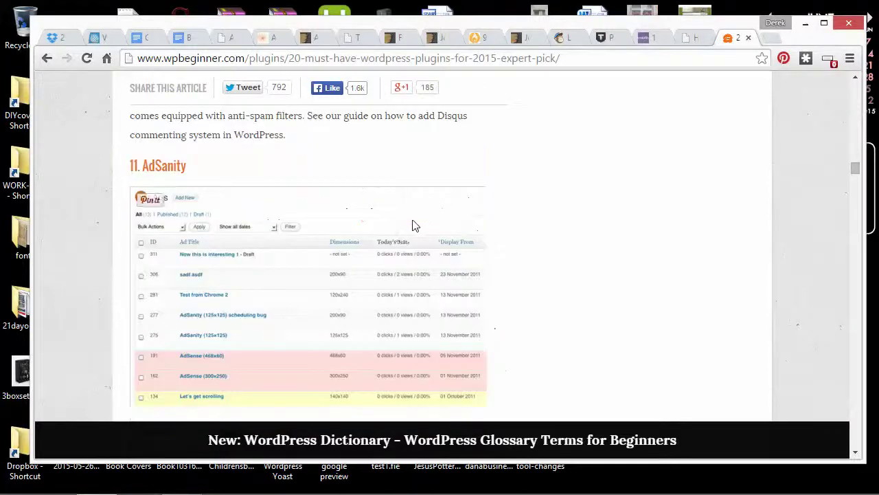
{"action": "scroll", "coordinate": [290, 206], "scroll_direction": "down", "scroll_amount": 5}
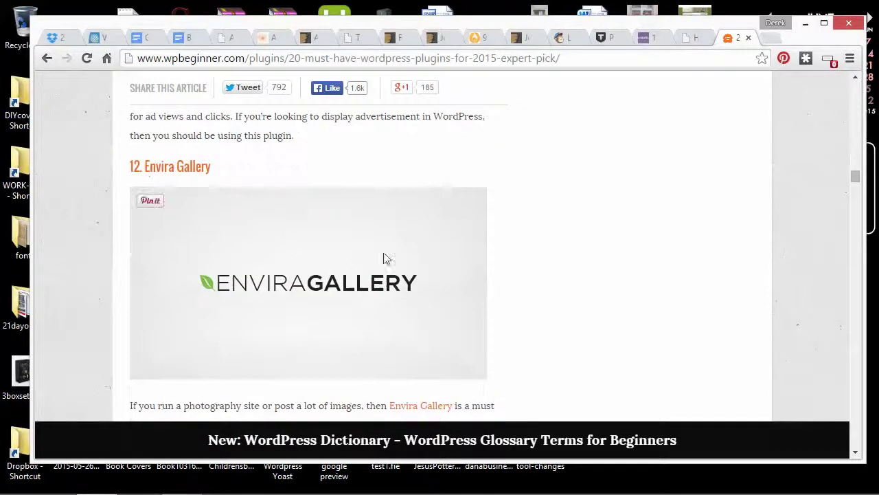
{"action": "scroll", "coordinate": [291, 268], "scroll_direction": "down", "scroll_amount": 6}
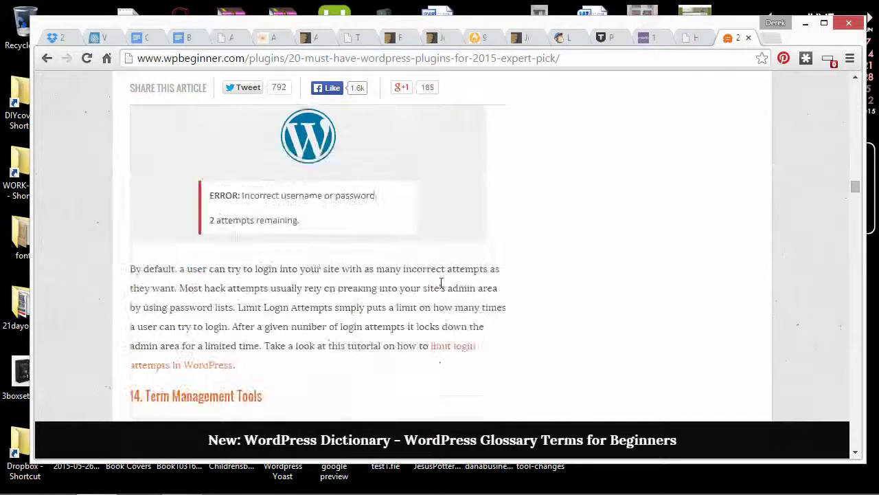
{"action": "scroll", "coordinate": [309, 261], "scroll_direction": "down", "scroll_amount": 4}
{"action": "scroll", "coordinate": [520, 309], "scroll_direction": "down", "scroll_amount": 5}
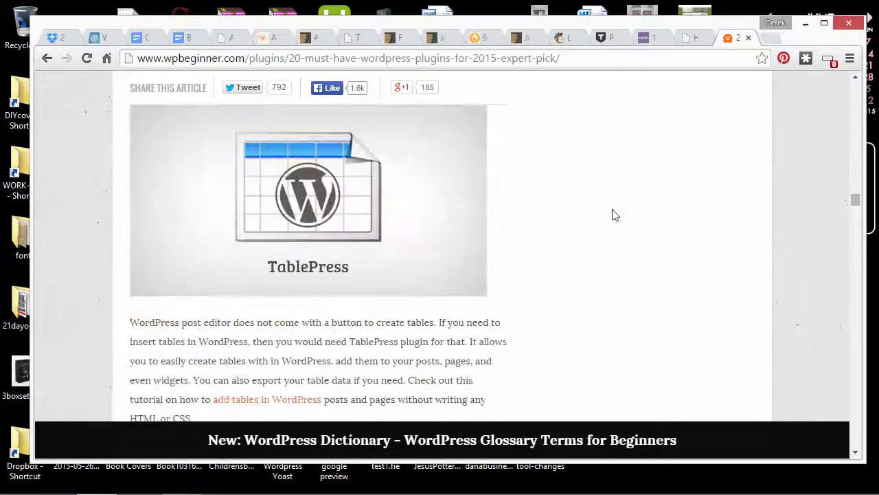
{"action": "scroll", "coordinate": [588, 186], "scroll_direction": "down", "scroll_amount": 5}
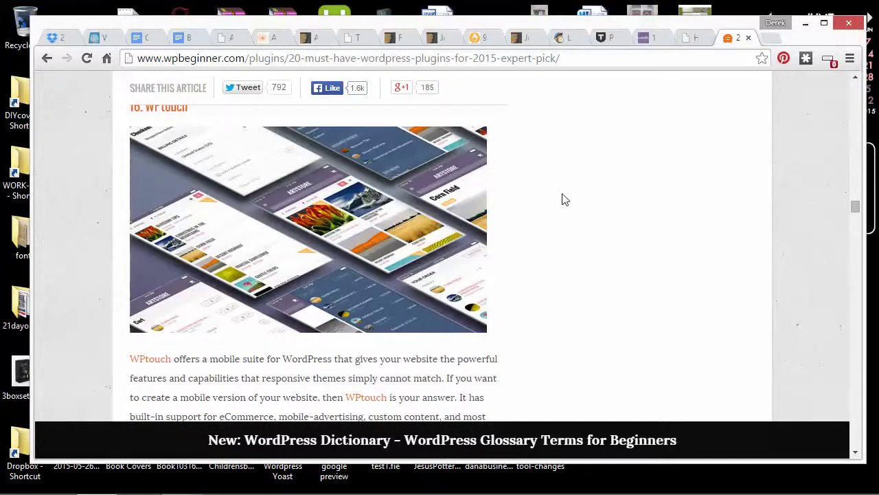
{"action": "scroll", "coordinate": [536, 213], "scroll_direction": "down", "scroll_amount": 12}
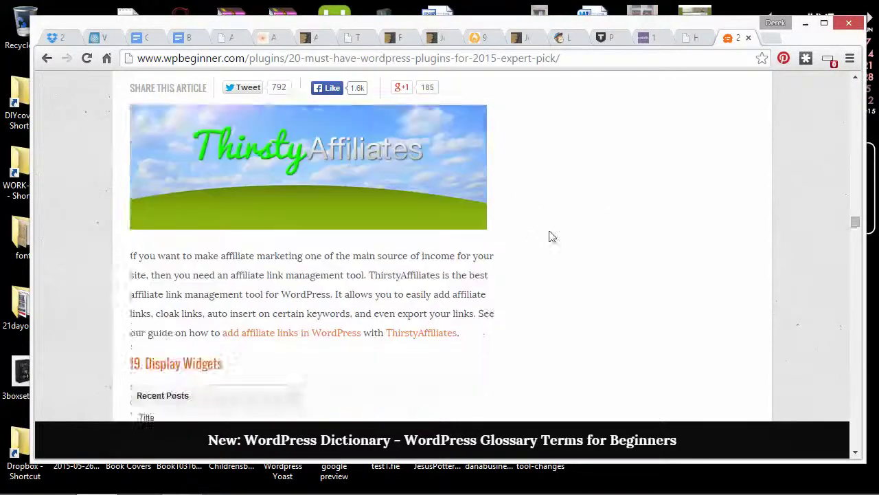
{"action": "scroll", "coordinate": [626, 173], "scroll_direction": "down", "scroll_amount": 5}
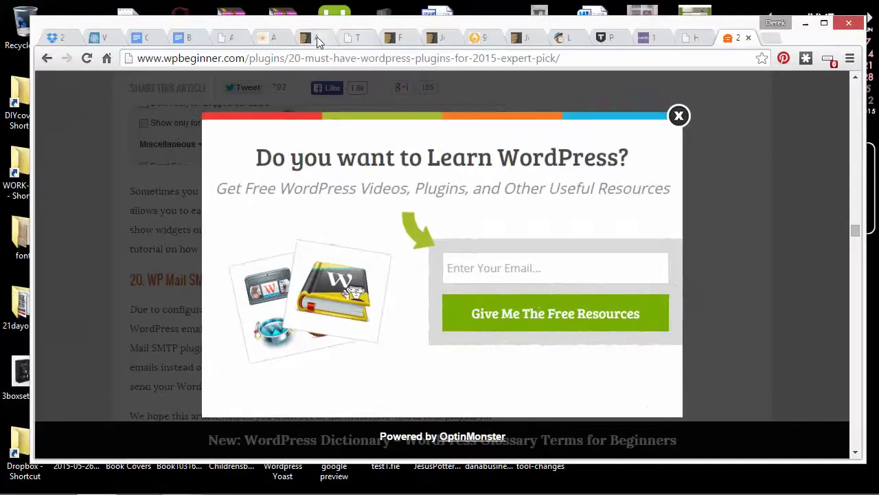
Switch through the browser tabs back to the Urban Epics Add Plugins page
{"action": "left_click", "coordinate": [313, 39]}
{"action": "left_click", "coordinate": [270, 38]}
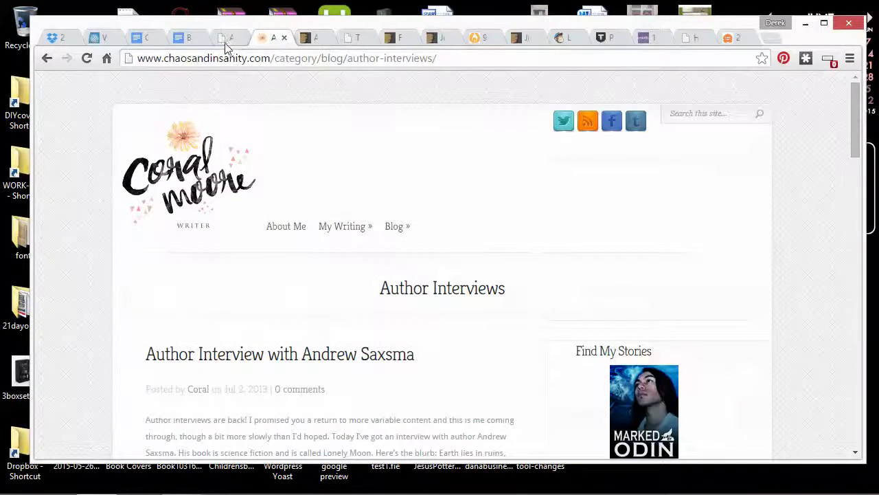
{"action": "left_click", "coordinate": [233, 39]}
Browse the featured plugins from BuddyPress down to the popular tags and back up
{"action": "scroll", "coordinate": [311, 175], "scroll_direction": "down", "scroll_amount": 4}
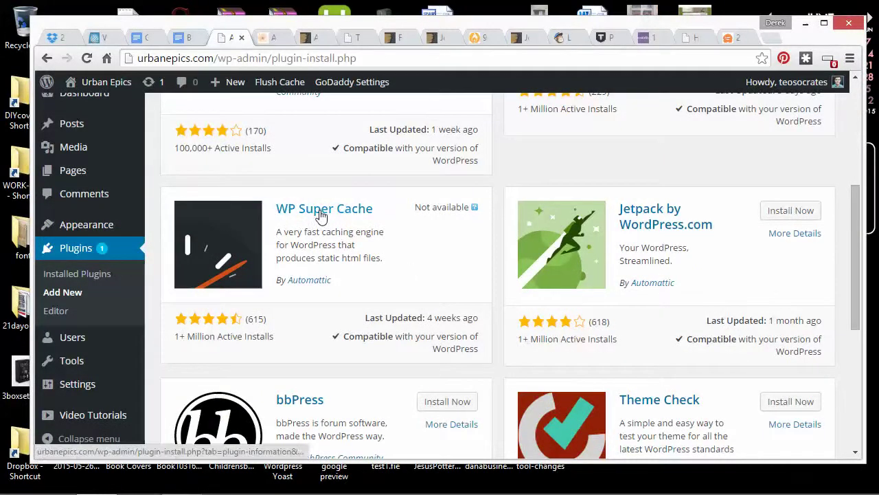
{"action": "scroll", "coordinate": [247, 238], "scroll_direction": "down", "scroll_amount": 3}
{"action": "scroll", "coordinate": [247, 230], "scroll_direction": "up", "scroll_amount": 2}
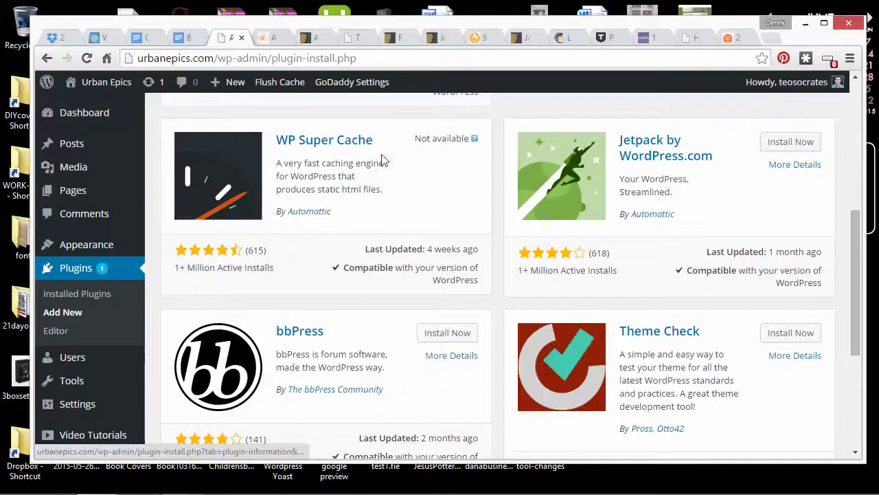
{"action": "scroll", "coordinate": [454, 161], "scroll_direction": "up", "scroll_amount": 5}
{"action": "scroll", "coordinate": [598, 251], "scroll_direction": "down", "scroll_amount": 3}
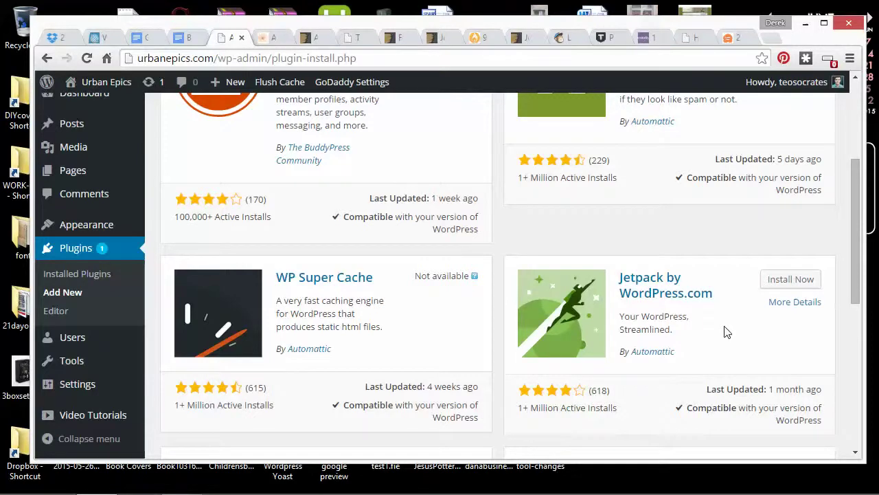
{"action": "scroll", "coordinate": [726, 332], "scroll_direction": "down", "scroll_amount": 3}
{"action": "scroll", "coordinate": [674, 298], "scroll_direction": "down", "scroll_amount": 3}
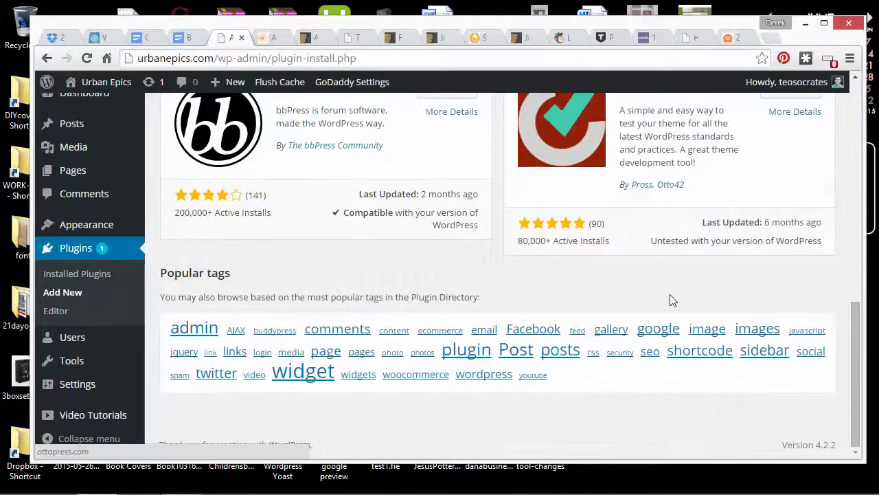
{"action": "scroll", "coordinate": [673, 298], "scroll_direction": "up", "scroll_amount": 1}
{"action": "scroll", "coordinate": [673, 298], "scroll_direction": "down", "scroll_amount": 1}
{"action": "scroll", "coordinate": [450, 294], "scroll_direction": "up", "scroll_amount": 5}
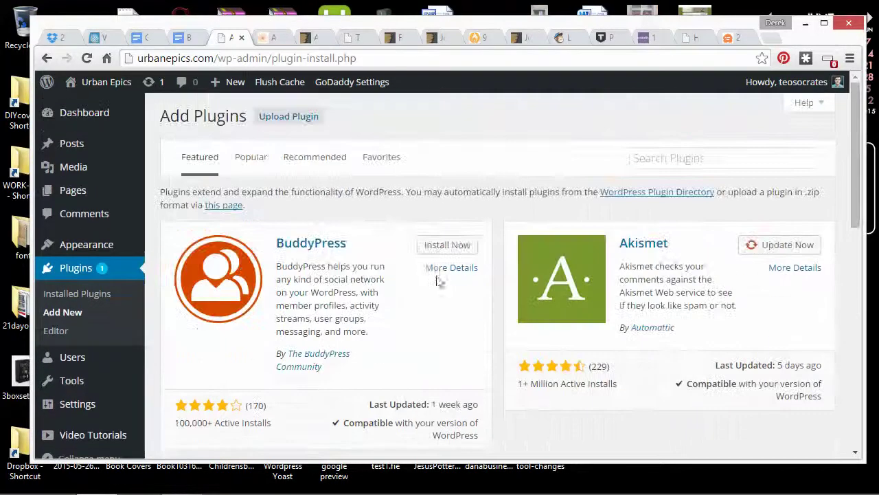
Go to Appearance > Themes > Add New and browse down the featured themes
{"action": "mouse_move", "coordinate": [118, 252]}
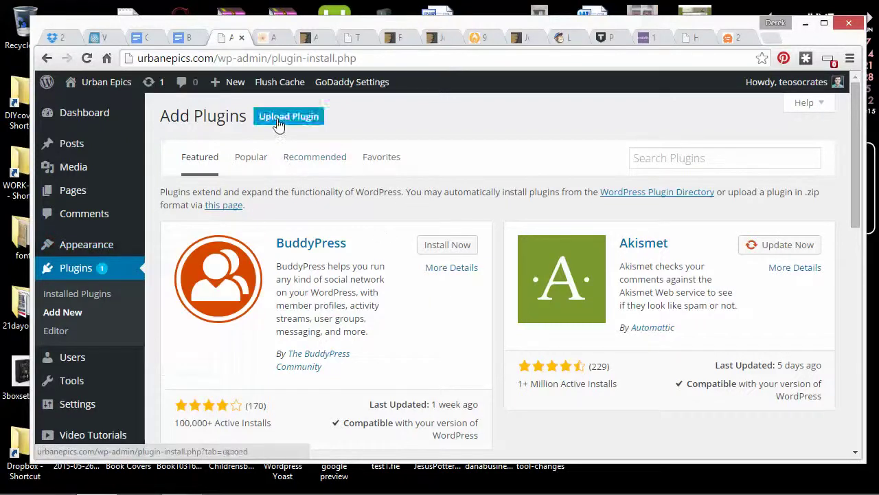
{"action": "mouse_move", "coordinate": [86, 255]}
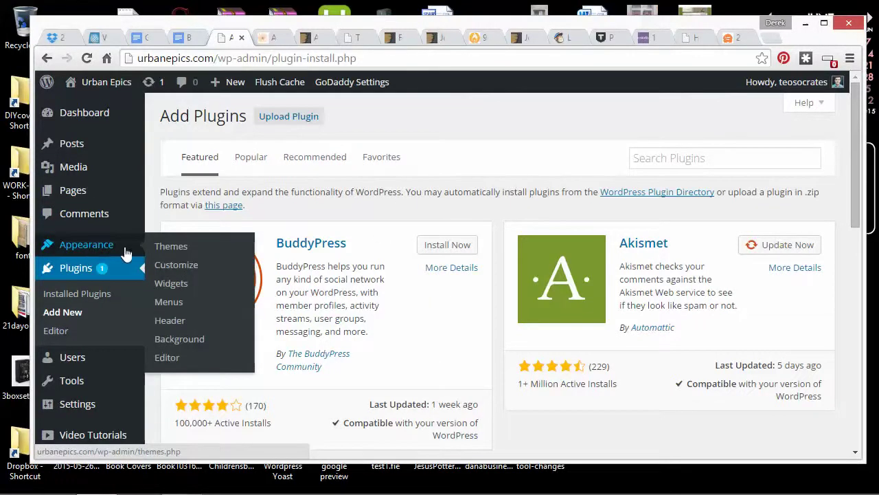
{"action": "left_click", "coordinate": [169, 247]}
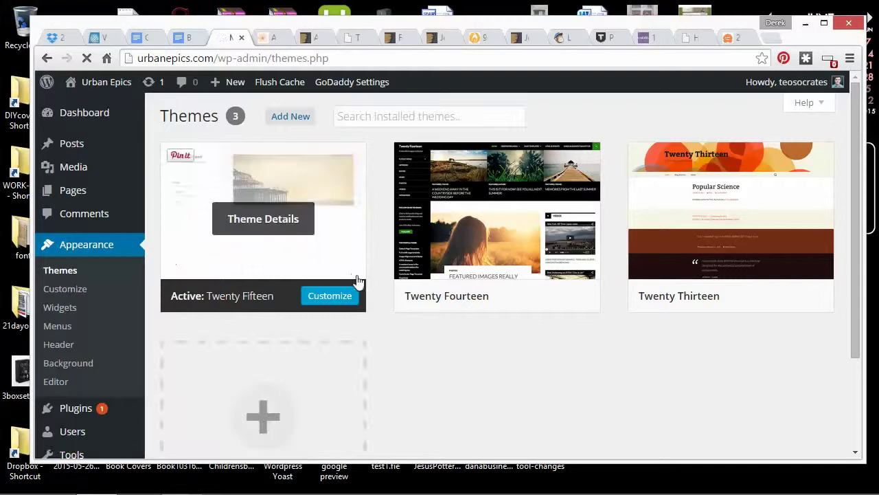
{"action": "left_click", "coordinate": [297, 121]}
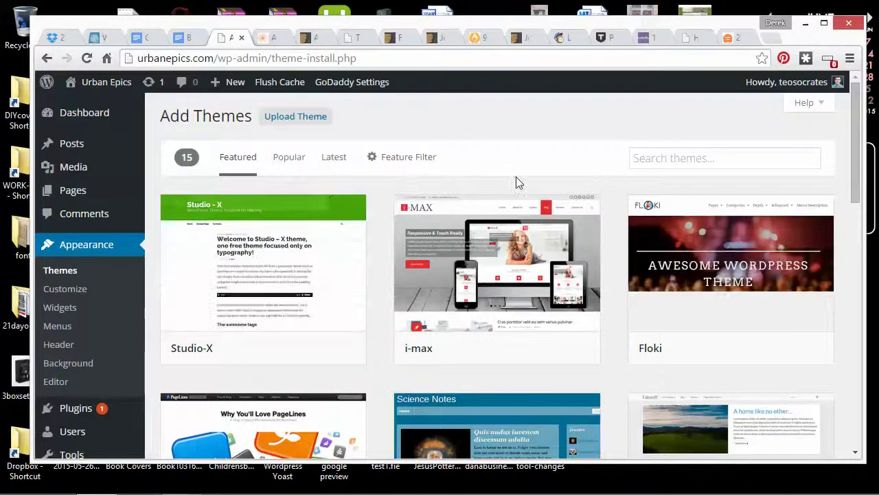
{"action": "scroll", "coordinate": [512, 171], "scroll_direction": "down", "scroll_amount": 2}
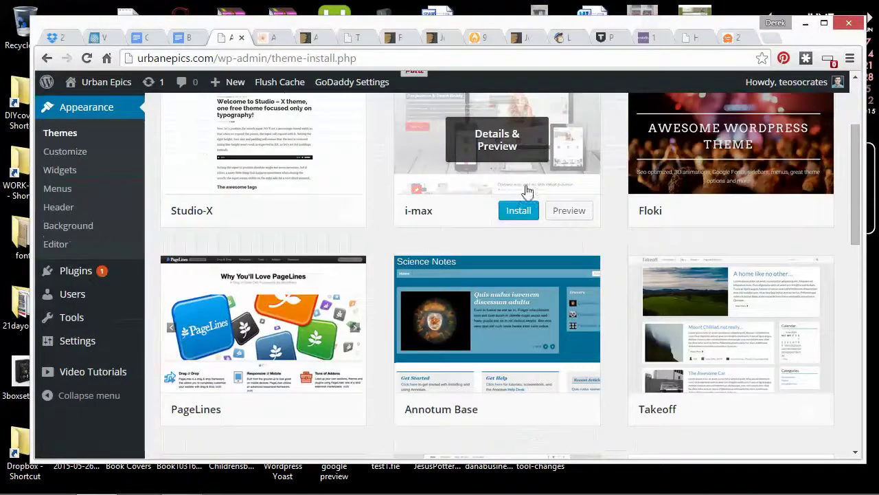
{"action": "scroll", "coordinate": [598, 227], "scroll_direction": "down", "scroll_amount": 1}
{"action": "scroll", "coordinate": [598, 227], "scroll_direction": "down", "scroll_amount": 3}
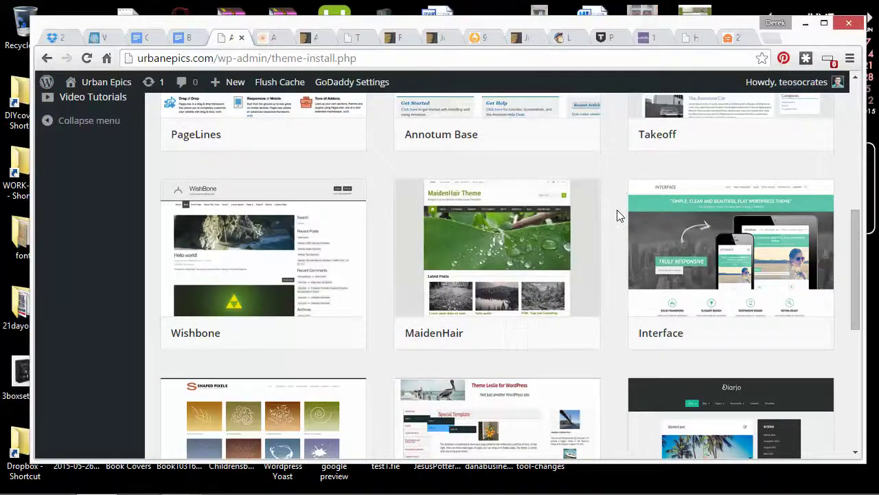
{"action": "scroll", "coordinate": [617, 215], "scroll_direction": "down", "scroll_amount": 4}
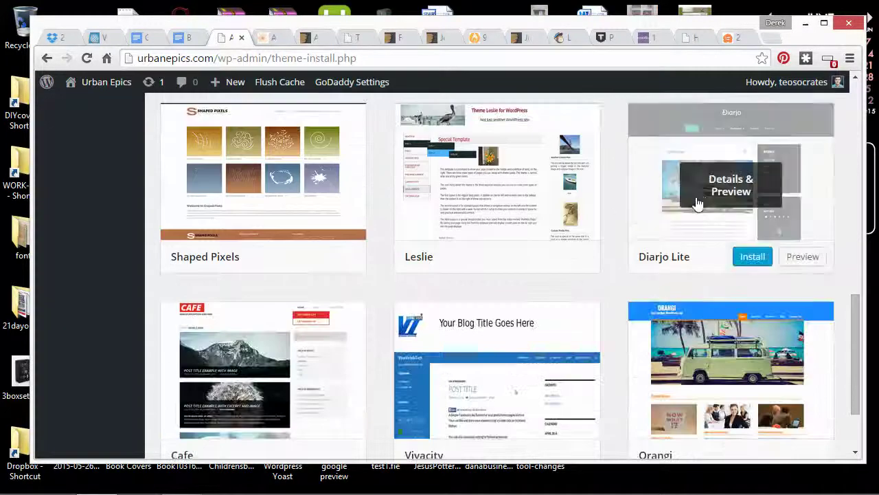
{"action": "scroll", "coordinate": [644, 167], "scroll_direction": "down", "scroll_amount": 2}
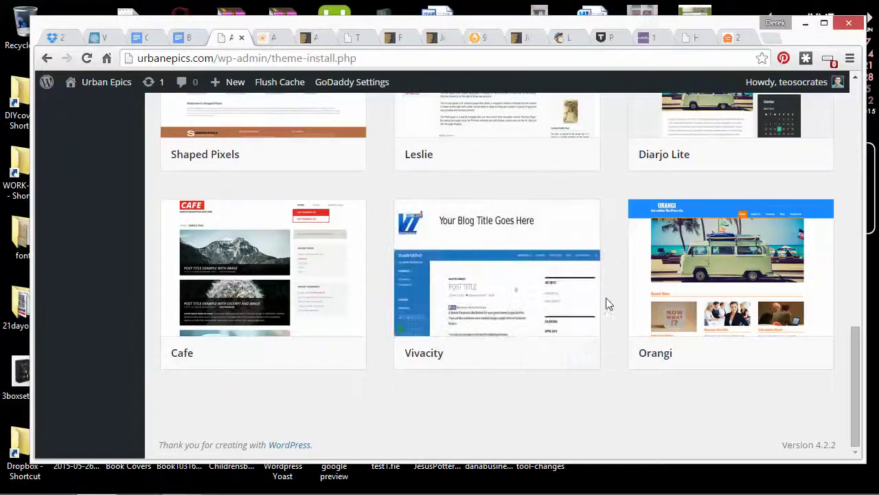
{"action": "scroll", "coordinate": [604, 289], "scroll_direction": "up", "scroll_amount": 8}
Show the Popular themes and scroll down to the row with ZBlackbeard1, Hueman and Oblique
{"action": "left_click", "coordinate": [288, 164]}
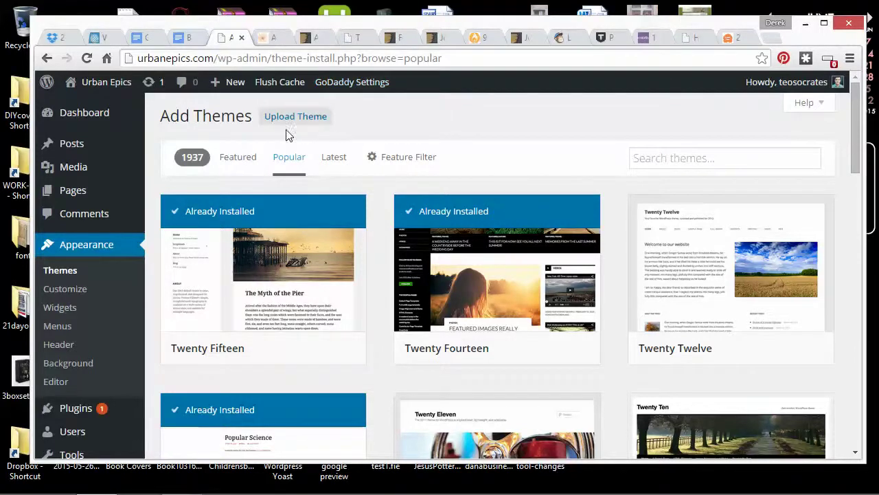
{"action": "scroll", "coordinate": [330, 163], "scroll_direction": "down", "scroll_amount": 8}
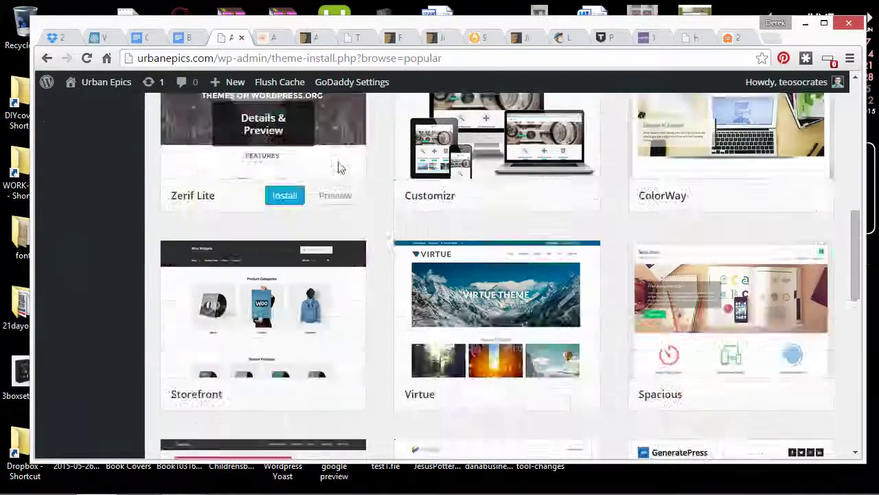
{"action": "scroll", "coordinate": [334, 171], "scroll_direction": "up", "scroll_amount": 3}
{"action": "scroll", "coordinate": [382, 199], "scroll_direction": "down", "scroll_amount": 12}
{"action": "scroll", "coordinate": [369, 199], "scroll_direction": "up", "scroll_amount": 3}
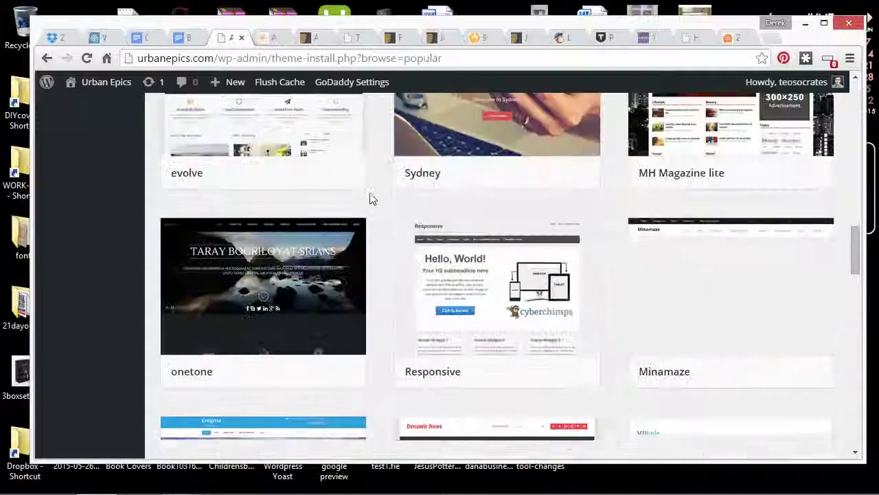
{"action": "scroll", "coordinate": [309, 252], "scroll_direction": "up", "scroll_amount": 2}
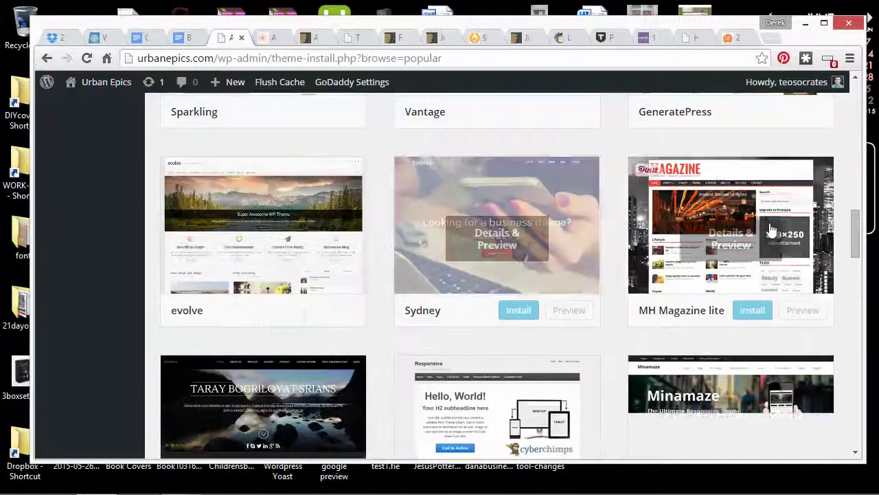
{"action": "scroll", "coordinate": [827, 239], "scroll_direction": "down", "scroll_amount": 2}
{"action": "scroll", "coordinate": [583, 200], "scroll_direction": "down", "scroll_amount": 1}
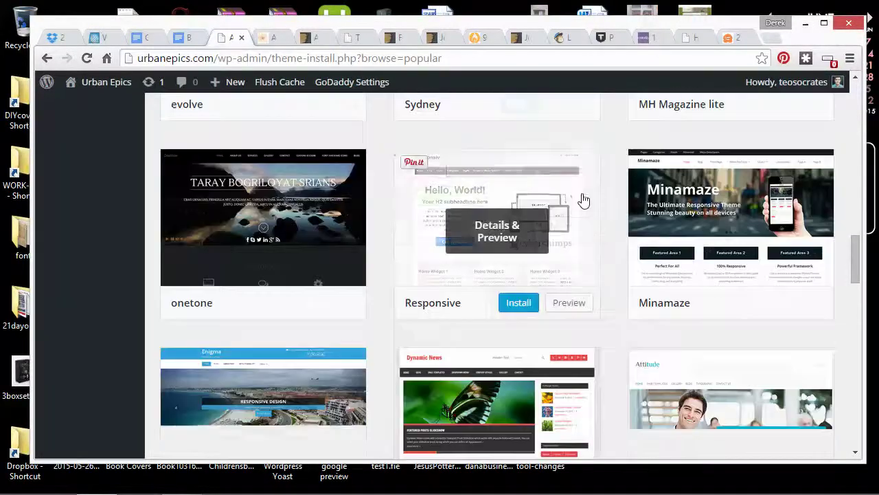
{"action": "scroll", "coordinate": [583, 200], "scroll_direction": "down", "scroll_amount": 4}
{"action": "scroll", "coordinate": [581, 202], "scroll_direction": "down", "scroll_amount": 5}
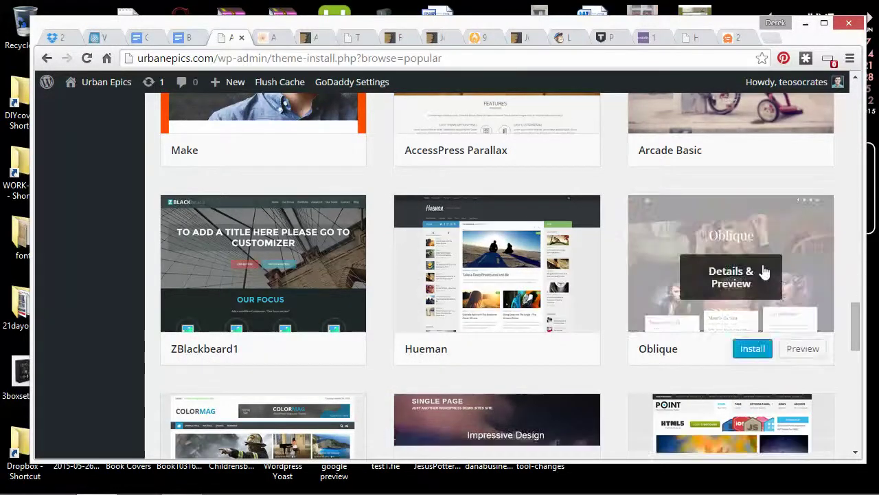
{"action": "scroll", "coordinate": [764, 272], "scroll_direction": "down", "scroll_amount": 1}
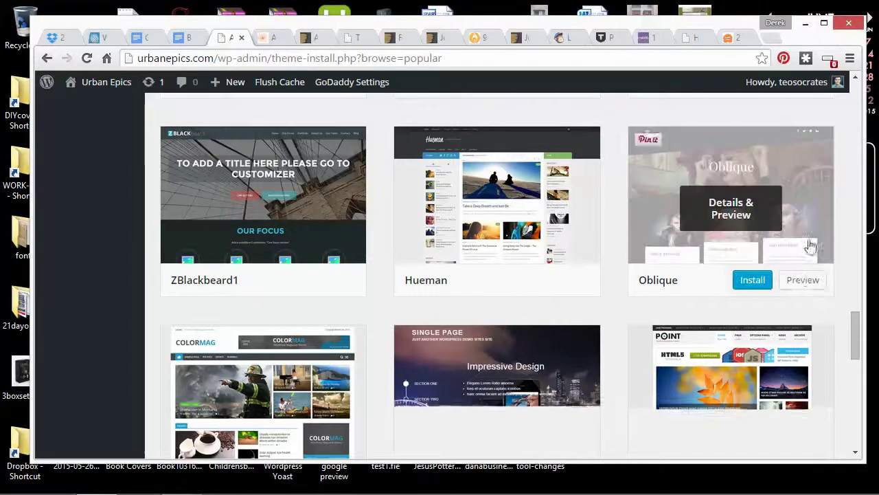
Preview the Oblique theme (version 1.02 by vladff), scroll its demo blog, then go back
{"action": "left_click", "coordinate": [802, 282]}
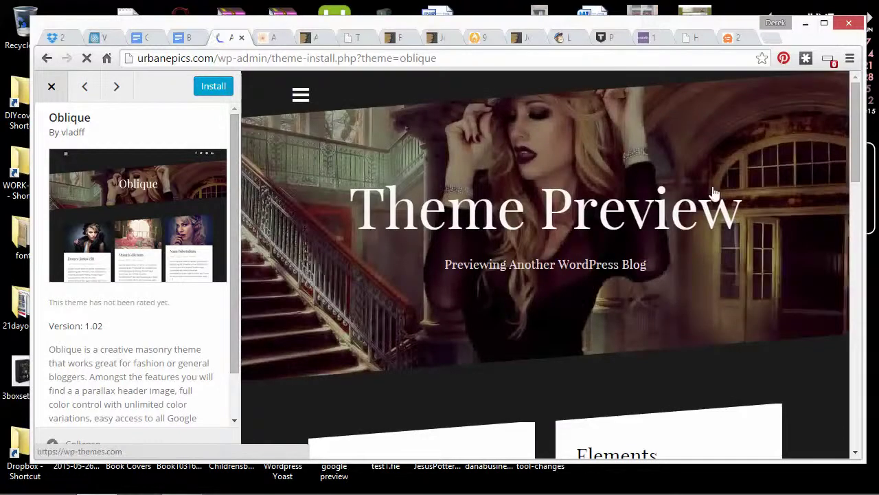
{"action": "scroll", "coordinate": [693, 188], "scroll_direction": "down", "scroll_amount": 15}
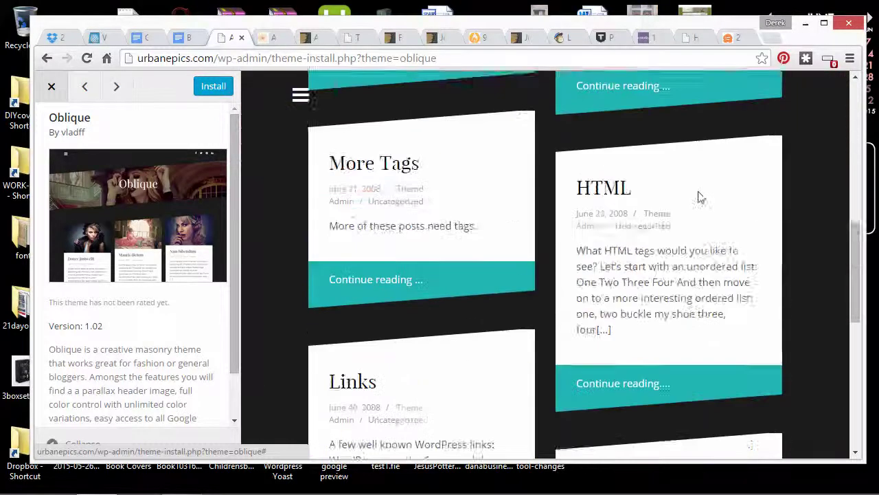
{"action": "scroll", "coordinate": [723, 204], "scroll_direction": "down", "scroll_amount": 3}
{"action": "scroll", "coordinate": [725, 206], "scroll_direction": "up", "scroll_amount": 18}
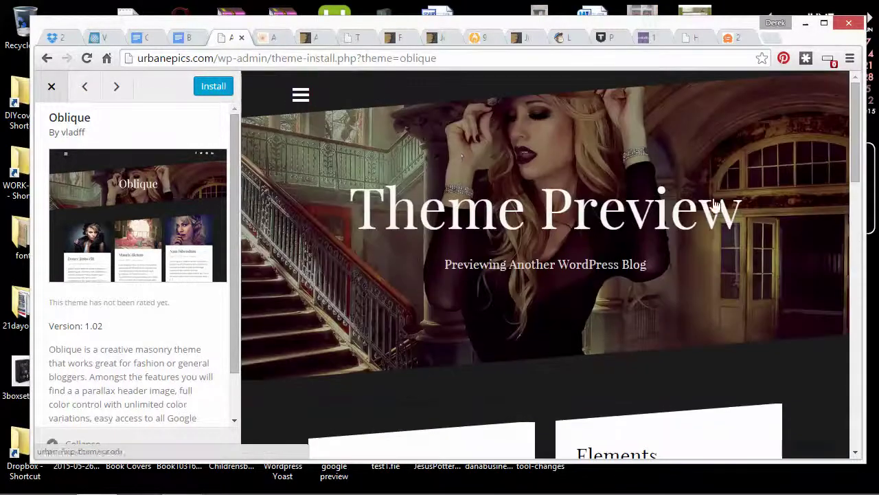
{"action": "left_click", "coordinate": [46, 60]}
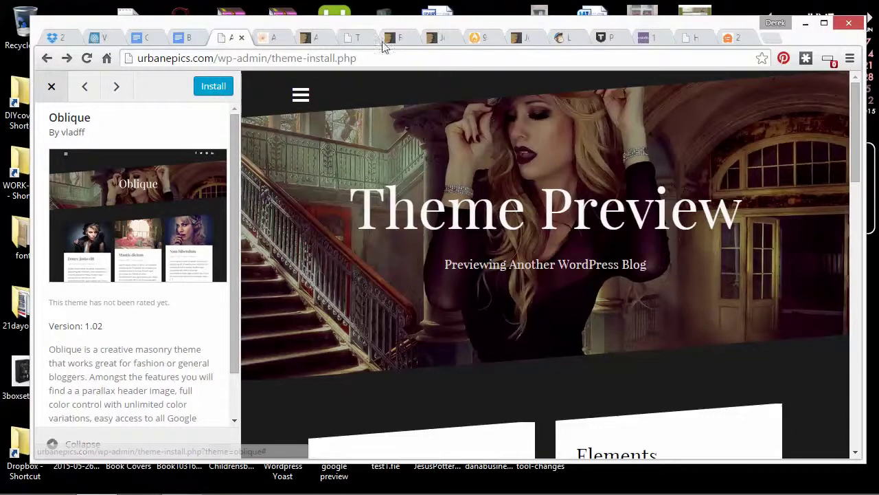
Glance at the Arwyn demo and Dropbox writing folder, then bring up the Florence blog demo
{"action": "left_click", "coordinate": [357, 39]}
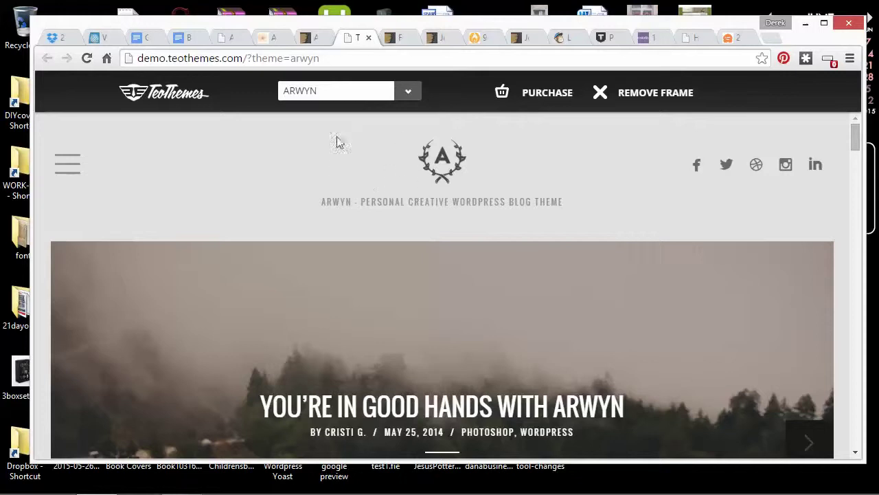
{"action": "left_click", "coordinate": [59, 37]}
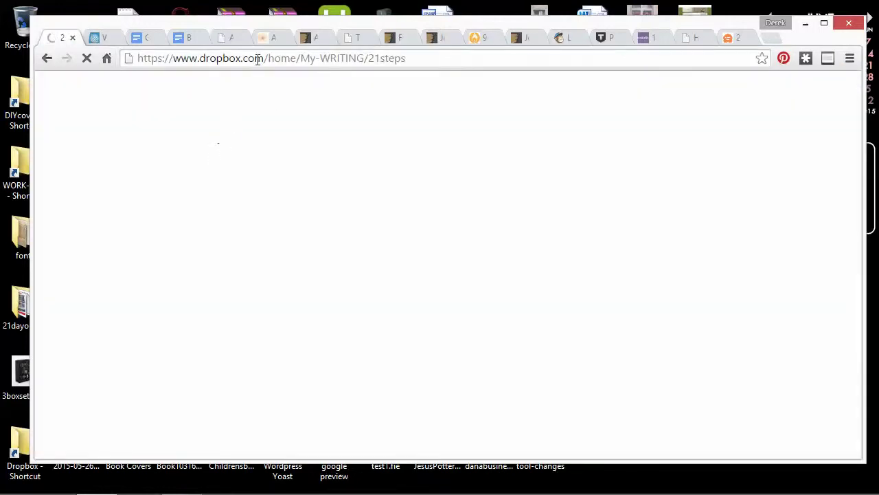
{"action": "left_click", "coordinate": [392, 37]}
{"action": "scroll", "coordinate": [432, 140], "scroll_direction": "down", "scroll_amount": 3}
{"action": "scroll", "coordinate": [435, 145], "scroll_direction": "up", "scroll_amount": 3}
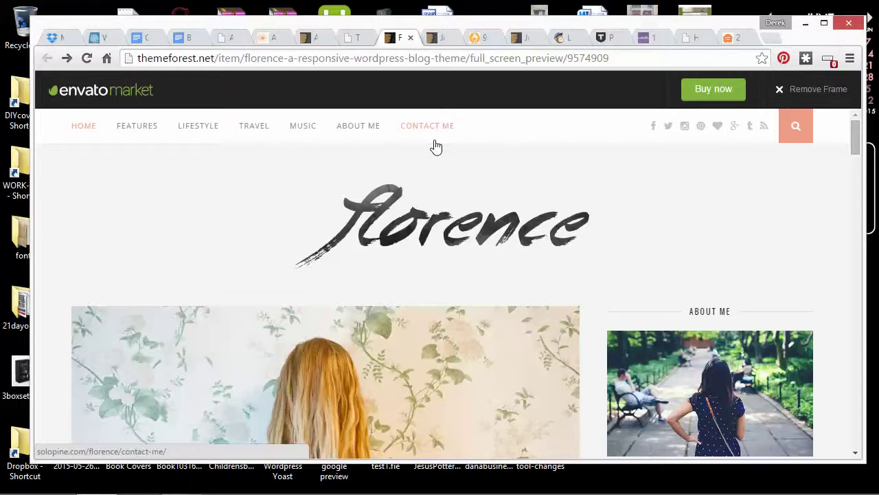
Scroll up and down through the Florence blog theme's demo home page
{"action": "scroll", "coordinate": [460, 163], "scroll_direction": "down", "scroll_amount": 3}
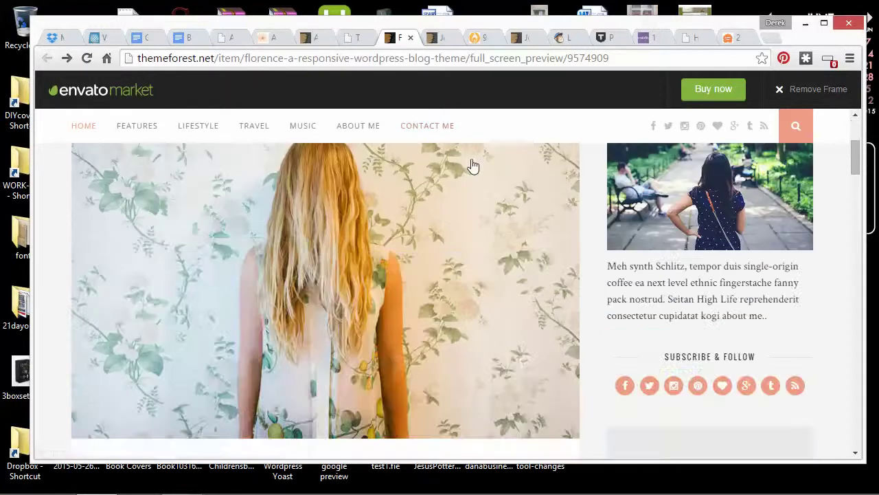
{"action": "scroll", "coordinate": [472, 167], "scroll_direction": "up", "scroll_amount": 3}
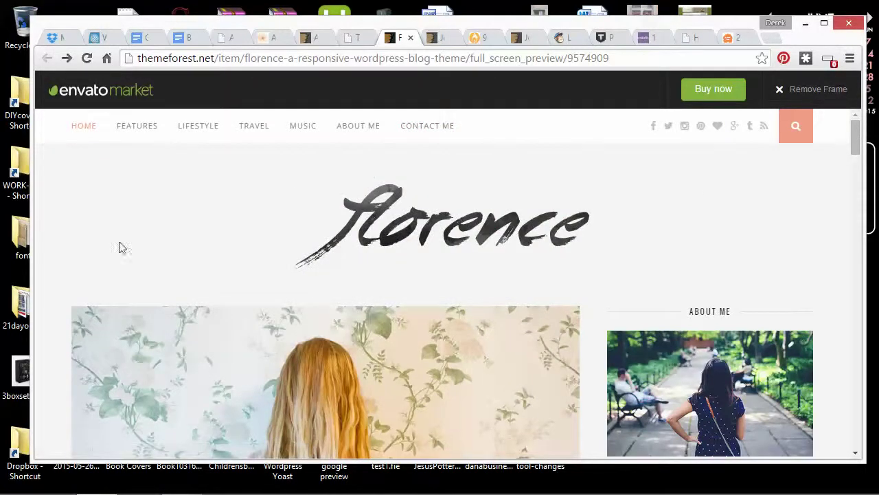
{"action": "scroll", "coordinate": [169, 294], "scroll_direction": "down", "scroll_amount": 5}
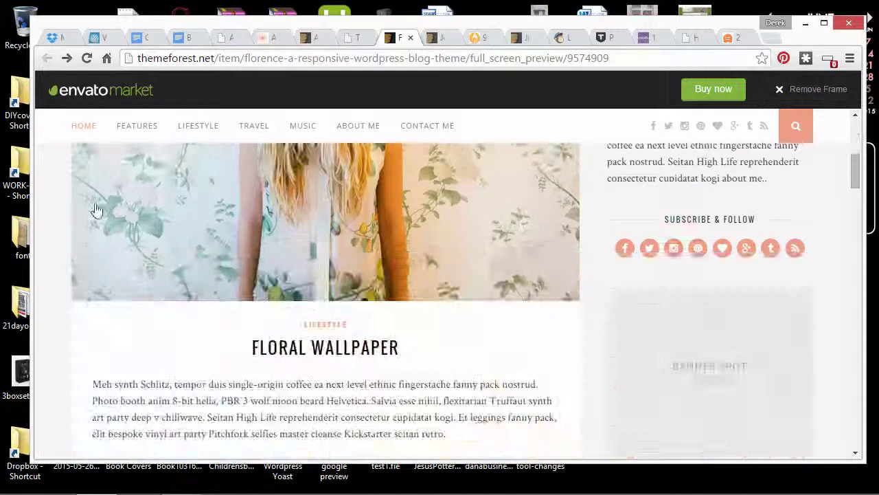
{"action": "scroll", "coordinate": [481, 361], "scroll_direction": "up", "scroll_amount": 5}
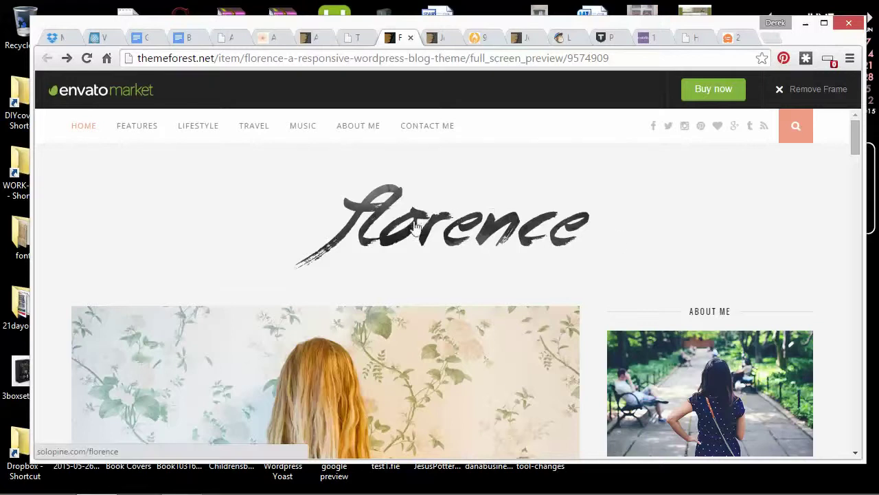
{"action": "scroll", "coordinate": [542, 228], "scroll_direction": "down", "scroll_amount": 3}
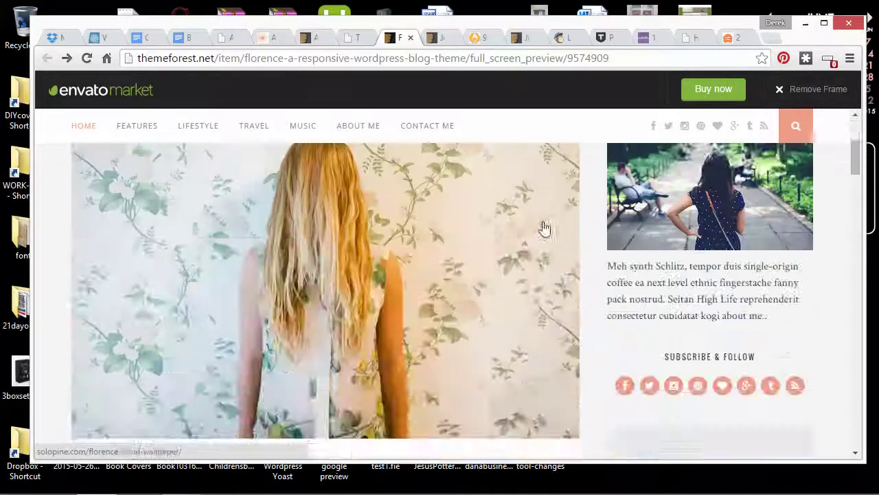
{"action": "scroll", "coordinate": [542, 228], "scroll_direction": "down", "scroll_amount": 3}
{"action": "scroll", "coordinate": [546, 229], "scroll_direction": "up", "scroll_amount": 5}
{"action": "scroll", "coordinate": [412, 233], "scroll_direction": "down", "scroll_amount": 2}
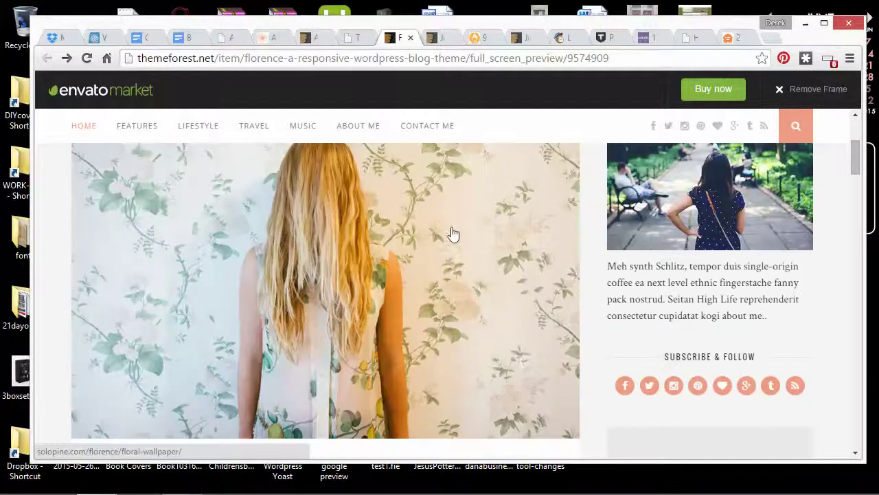
{"action": "scroll", "coordinate": [499, 235], "scroll_direction": "down", "scroll_amount": 5}
{"action": "scroll", "coordinate": [497, 238], "scroll_direction": "up", "scroll_amount": 7}
{"action": "scroll", "coordinate": [474, 232], "scroll_direction": "down", "scroll_amount": 2}
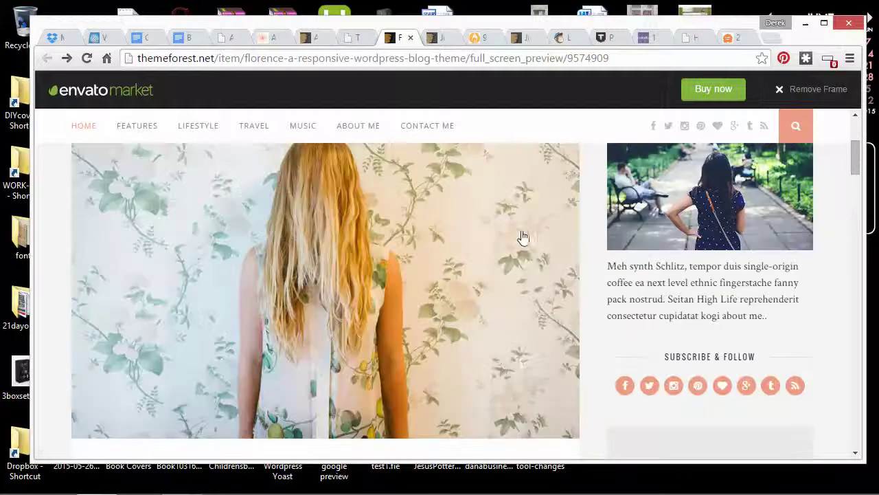
{"action": "scroll", "coordinate": [550, 241], "scroll_direction": "down", "scroll_amount": 6}
{"action": "scroll", "coordinate": [717, 254], "scroll_direction": "up", "scroll_amount": 8}
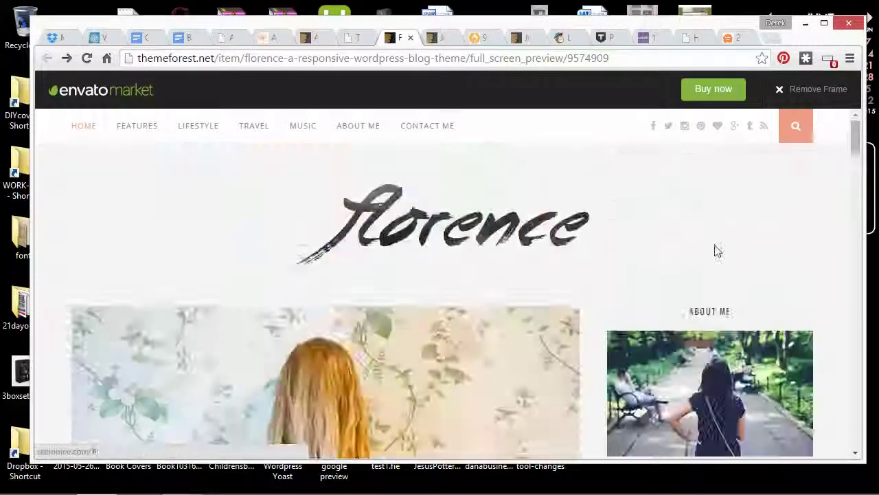
Switch to the John Does Blog theme preview and scroll through its demo page
{"action": "left_click", "coordinate": [435, 38]}
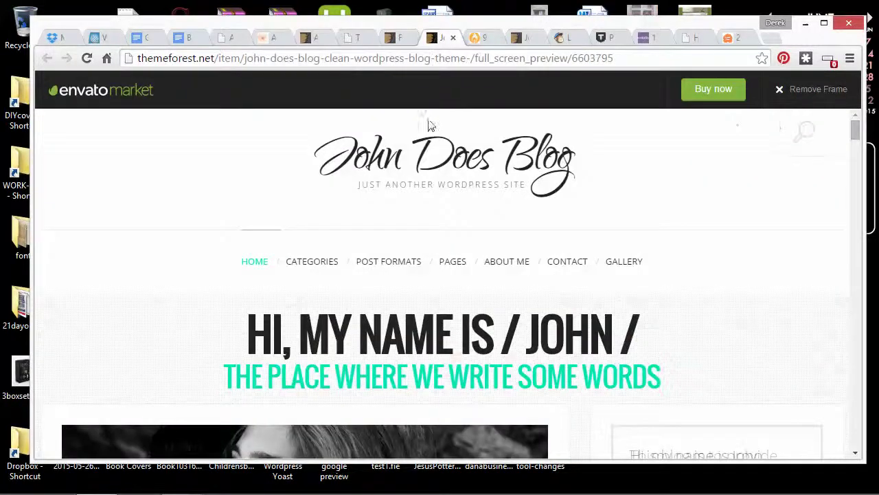
{"action": "scroll", "coordinate": [536, 202], "scroll_direction": "down", "scroll_amount": 2}
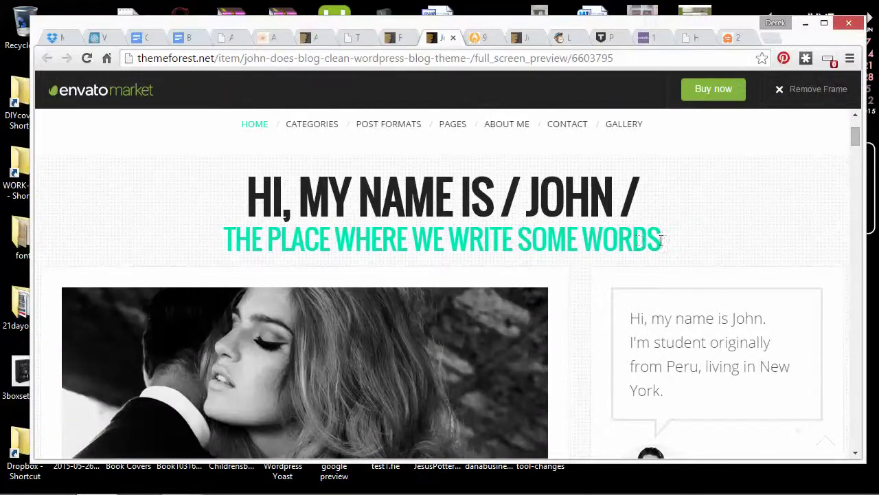
{"action": "scroll", "coordinate": [536, 199], "scroll_direction": "down", "scroll_amount": 5}
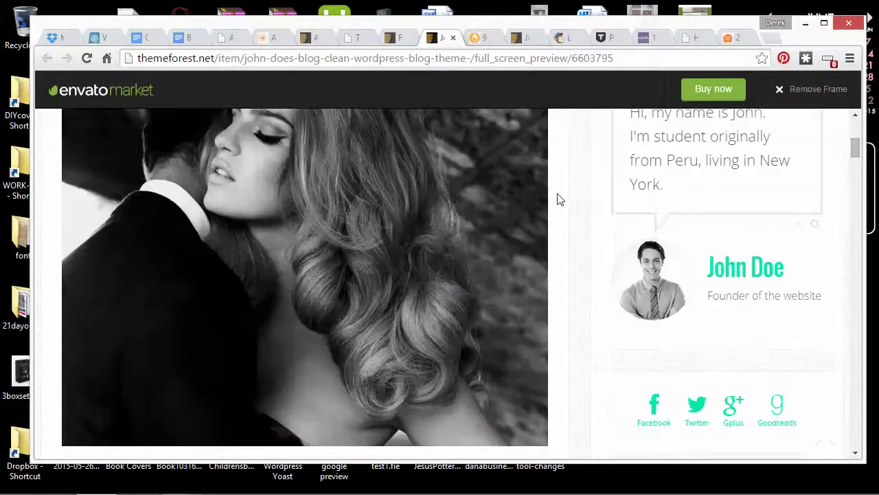
{"action": "scroll", "coordinate": [557, 199], "scroll_direction": "down", "scroll_amount": 10}
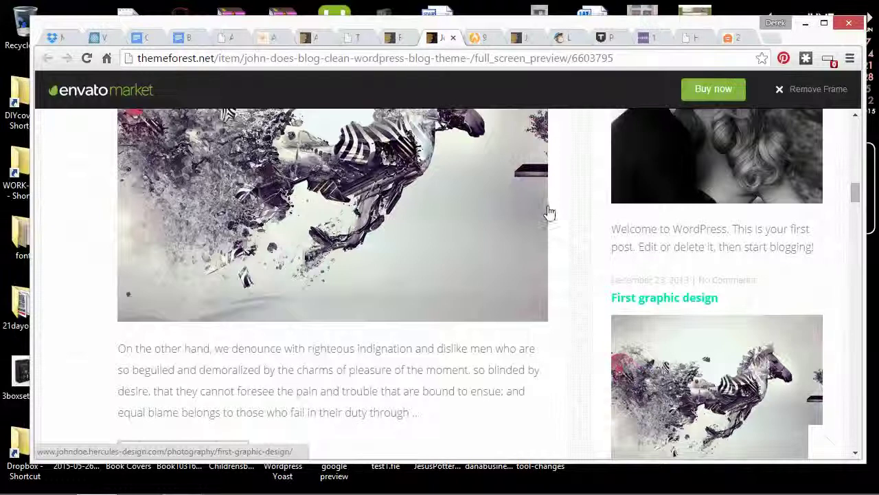
{"action": "scroll", "coordinate": [561, 211], "scroll_direction": "down", "scroll_amount": 10}
{"action": "scroll", "coordinate": [564, 213], "scroll_direction": "up", "scroll_amount": 6}
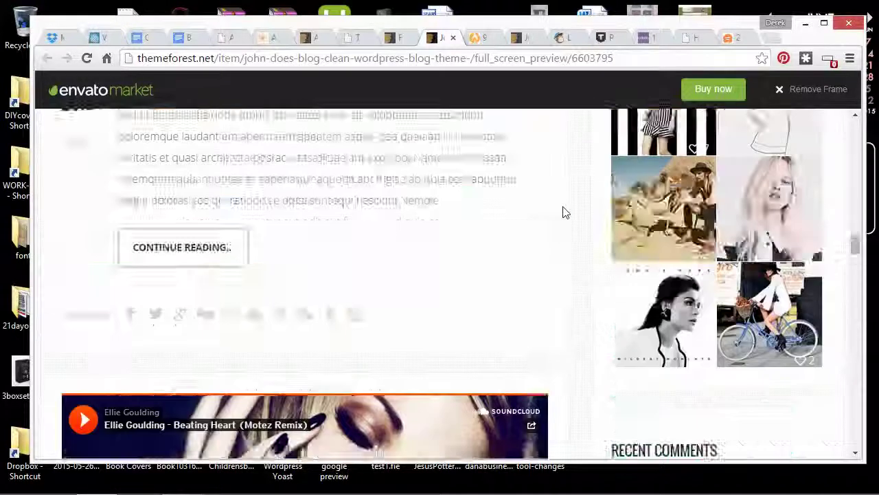
{"action": "scroll", "coordinate": [563, 212], "scroll_direction": "down", "scroll_amount": 5}
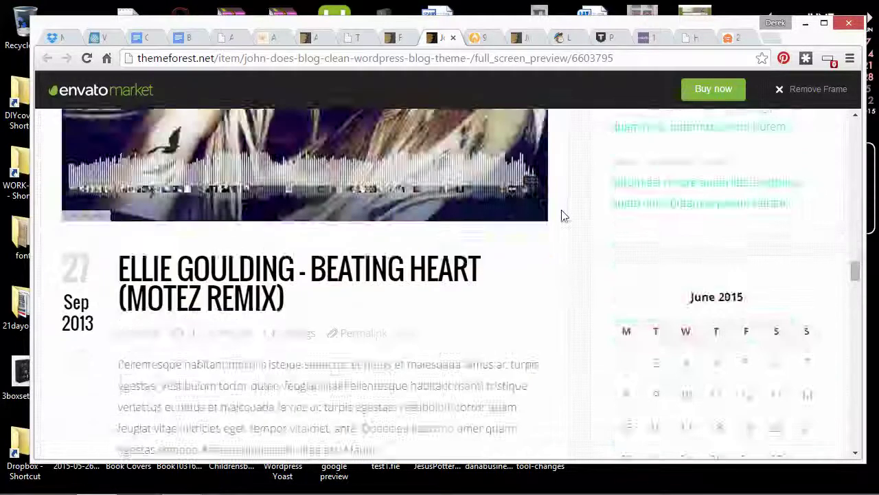
{"action": "scroll", "coordinate": [465, 278], "scroll_direction": "up", "scroll_amount": 10}
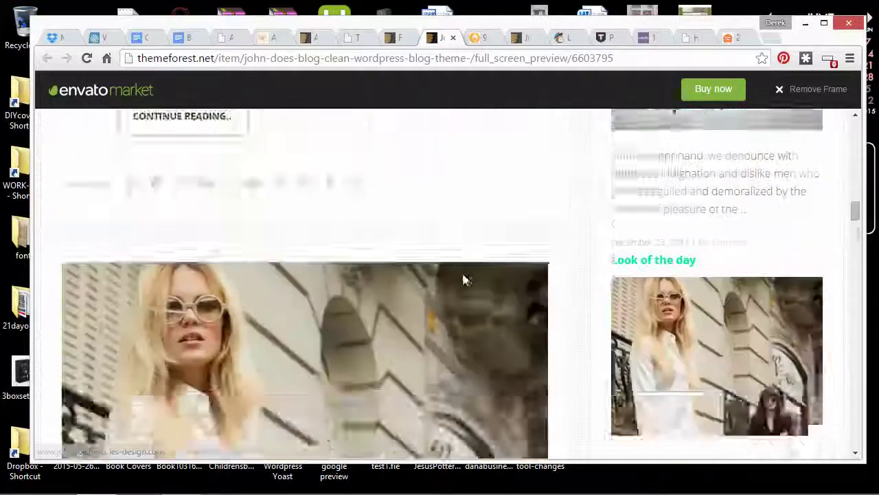
{"action": "scroll", "coordinate": [465, 275], "scroll_direction": "up", "scroll_amount": 8}
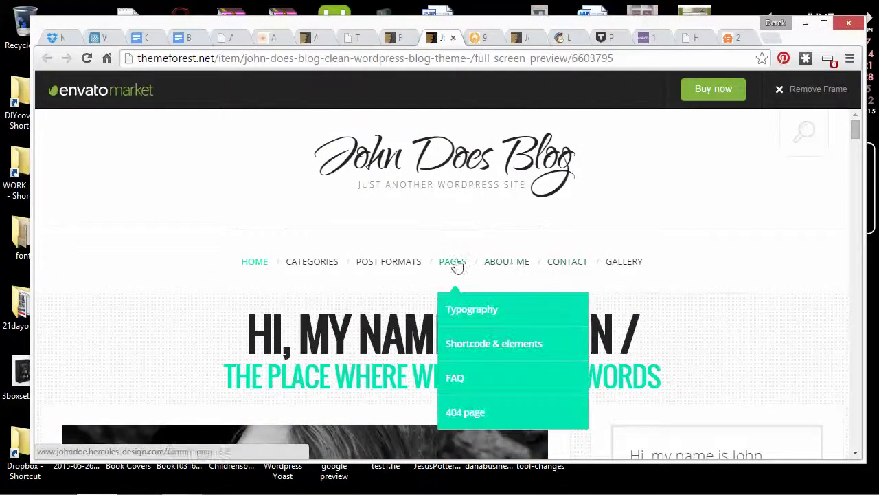
Explore the John Does Blog demo's menus while scrolling further down the page
{"action": "mouse_move", "coordinate": [322, 266]}
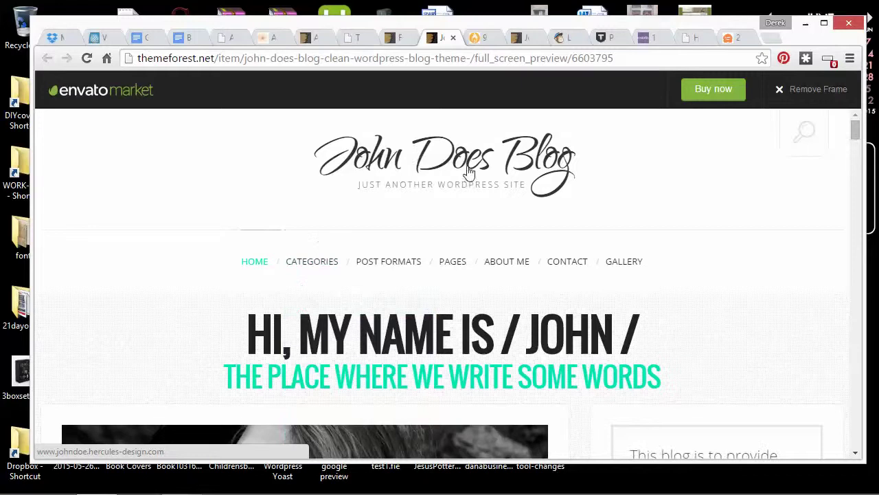
{"action": "scroll", "coordinate": [425, 227], "scroll_direction": "down", "scroll_amount": 1}
{"action": "scroll", "coordinate": [414, 254], "scroll_direction": "up", "scroll_amount": 1}
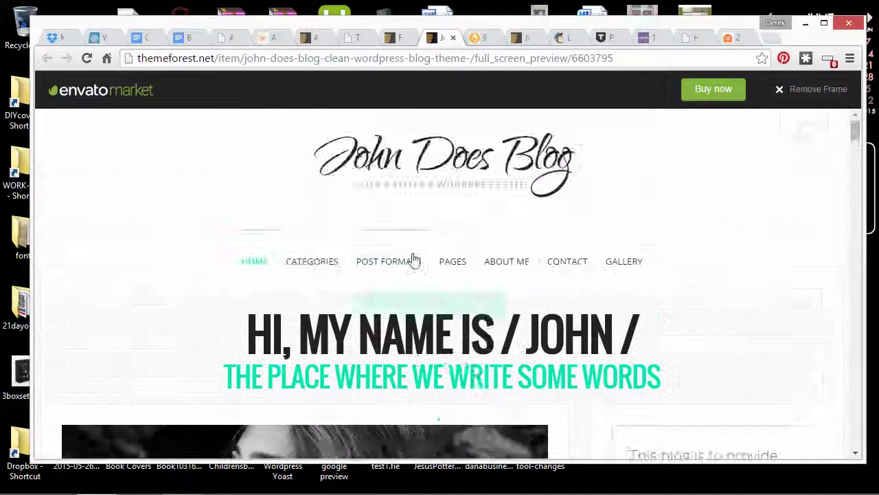
{"action": "scroll", "coordinate": [414, 260], "scroll_direction": "down", "scroll_amount": 1}
{"action": "mouse_move", "coordinate": [335, 196]}
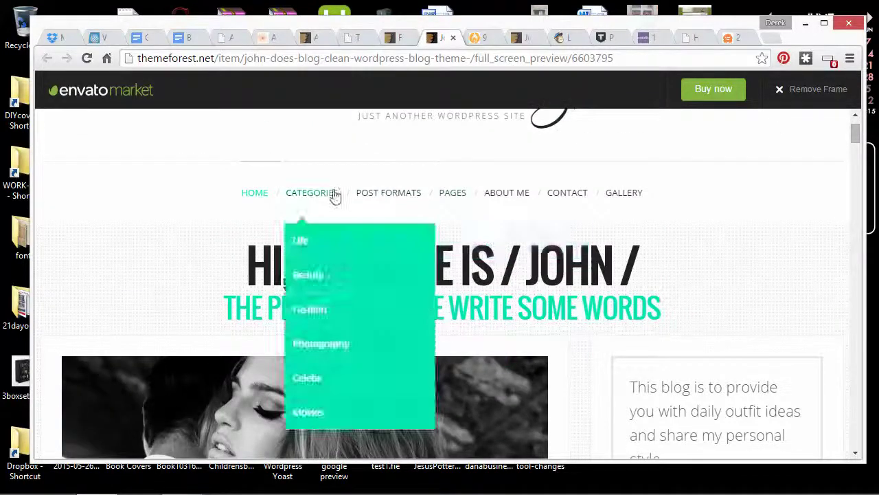
{"action": "scroll", "coordinate": [604, 247], "scroll_direction": "down", "scroll_amount": 15}
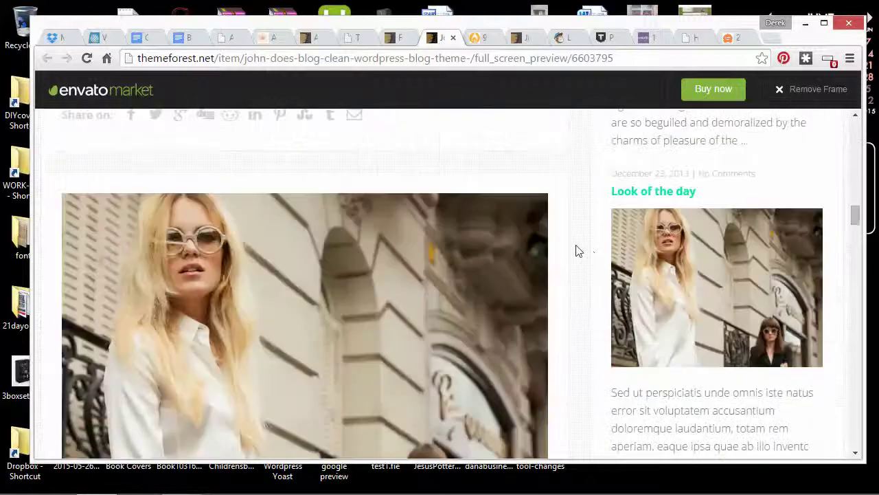
{"action": "scroll", "coordinate": [577, 250], "scroll_direction": "down", "scroll_amount": 10}
{"action": "left_click", "coordinate": [398, 38]}
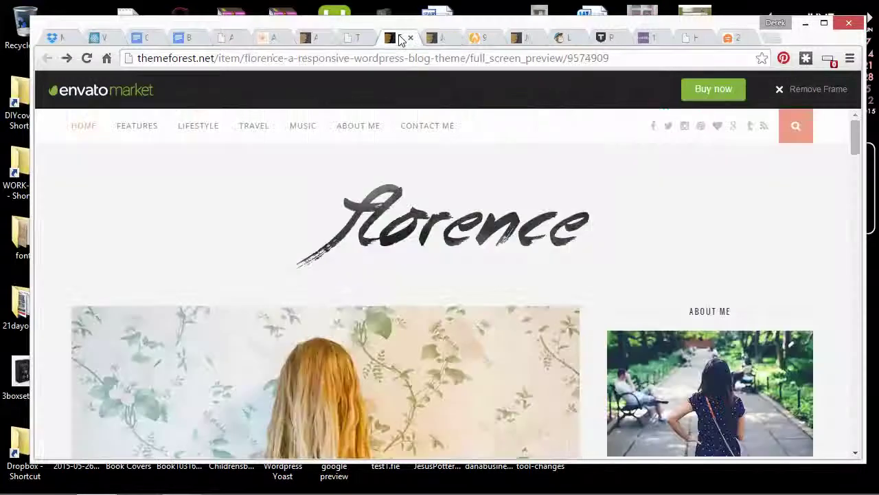
{"action": "left_click", "coordinate": [355, 38]}
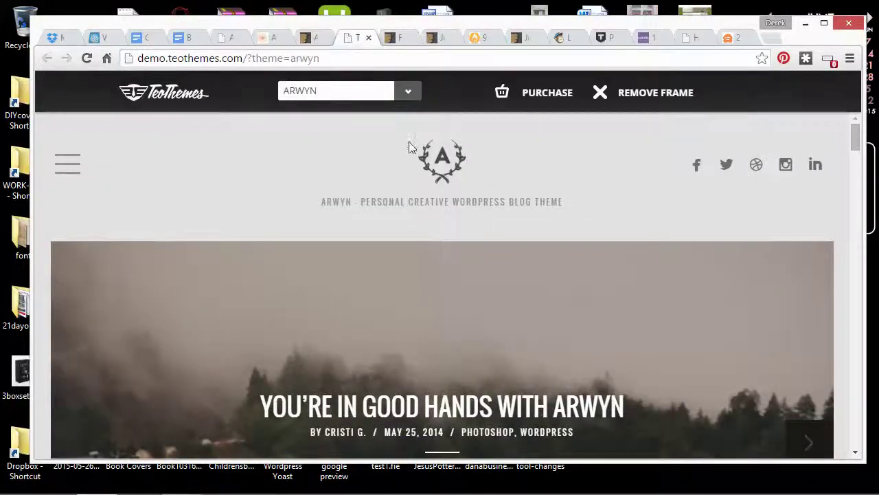
{"action": "scroll", "coordinate": [483, 189], "scroll_direction": "down", "scroll_amount": 3}
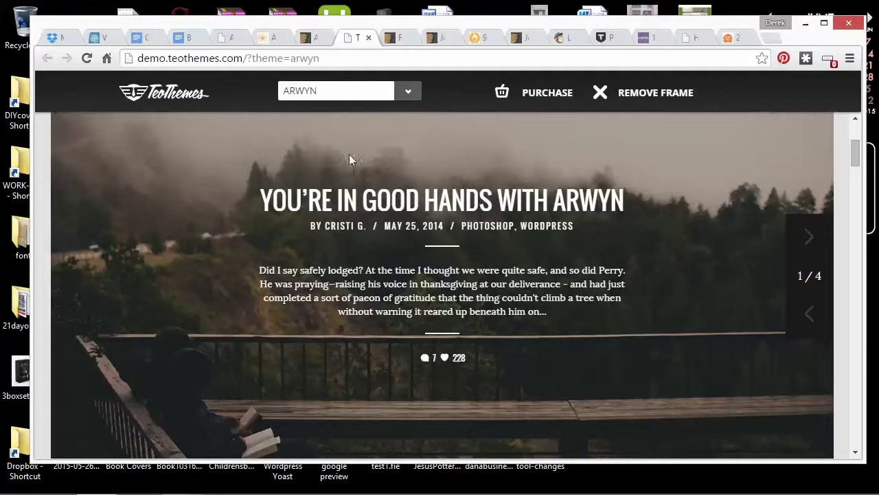
{"action": "scroll", "coordinate": [405, 367], "scroll_direction": "down", "scroll_amount": 2}
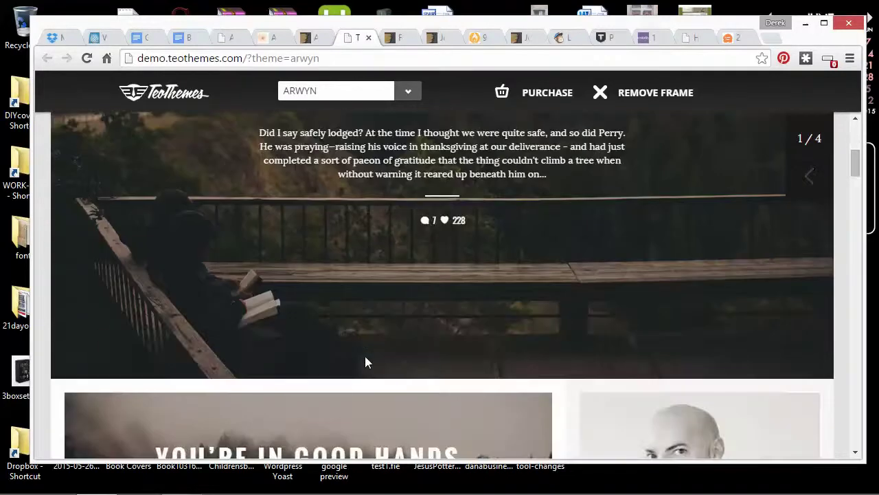
{"action": "scroll", "coordinate": [206, 309], "scroll_direction": "up", "scroll_amount": 2}
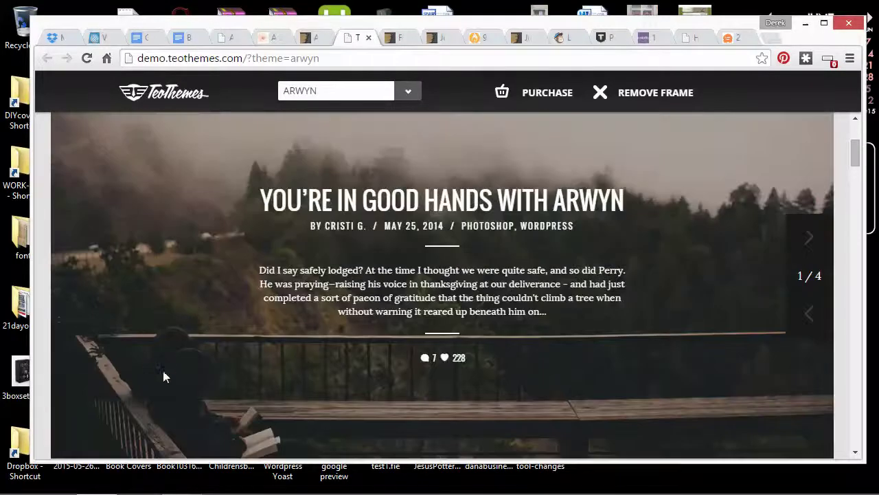
{"action": "scroll", "coordinate": [216, 346], "scroll_direction": "down", "scroll_amount": 2}
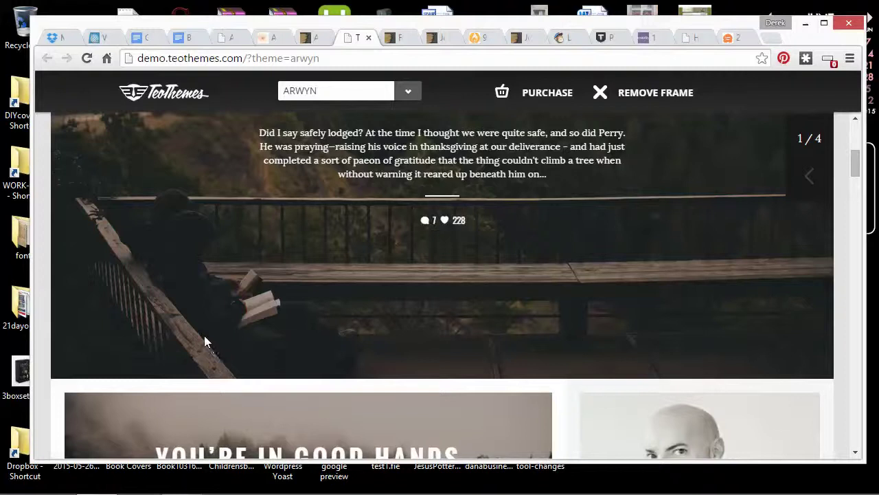
{"action": "scroll", "coordinate": [205, 336], "scroll_direction": "up", "scroll_amount": 2}
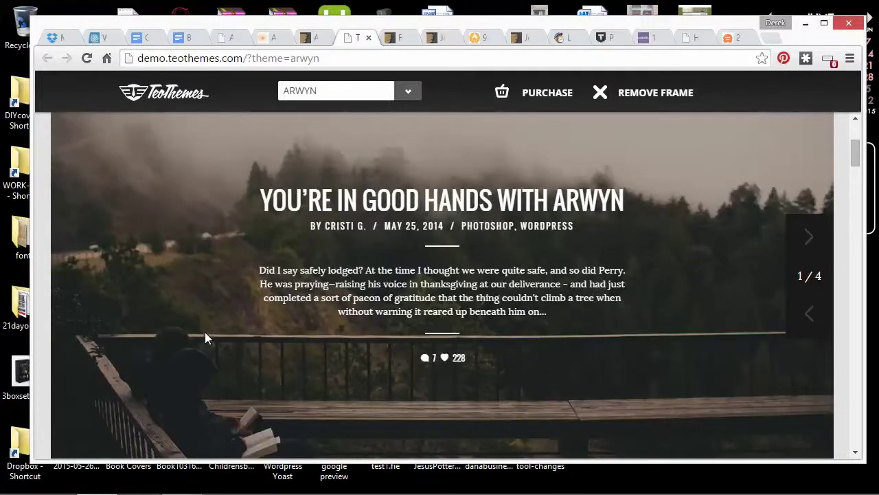
{"action": "scroll", "coordinate": [209, 320], "scroll_direction": "up", "scroll_amount": 1}
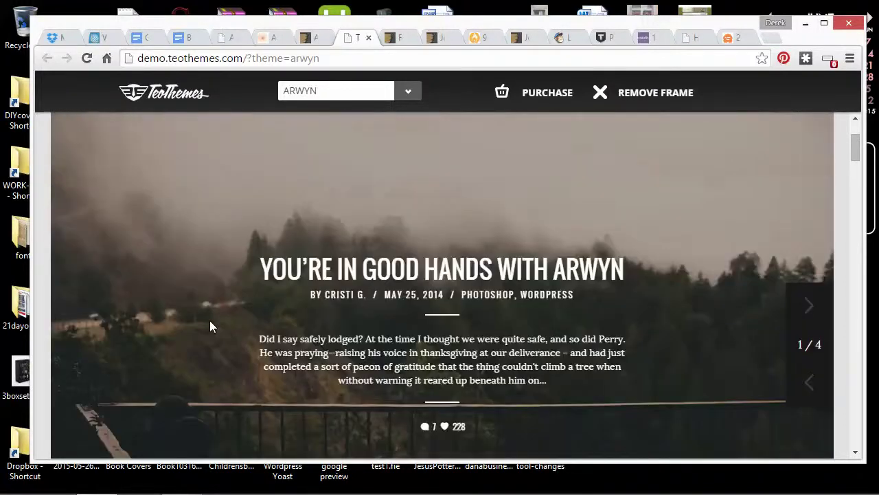
{"action": "scroll", "coordinate": [287, 361], "scroll_direction": "down", "scroll_amount": 2}
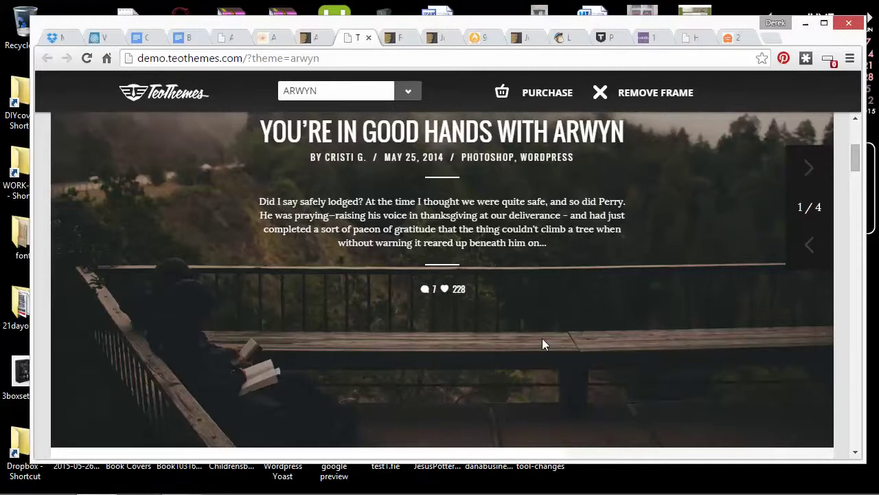
{"action": "scroll", "coordinate": [546, 347], "scroll_direction": "down", "scroll_amount": 1}
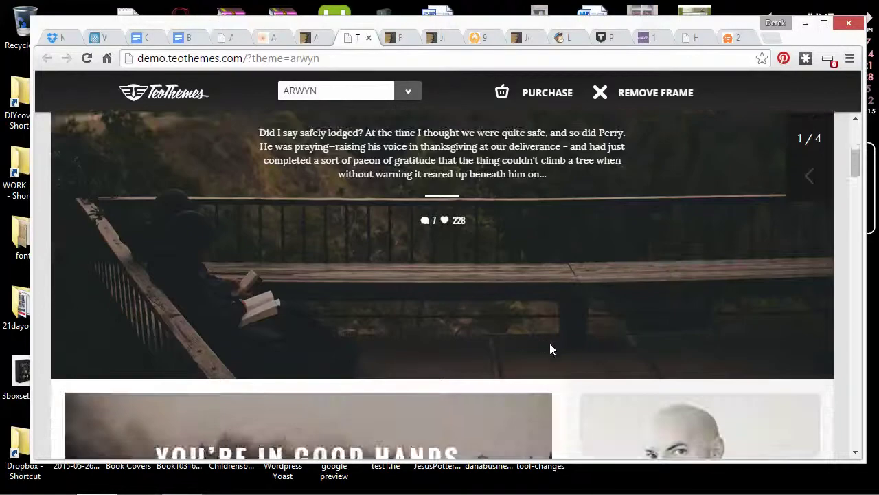
{"action": "scroll", "coordinate": [549, 349], "scroll_direction": "up", "scroll_amount": 2}
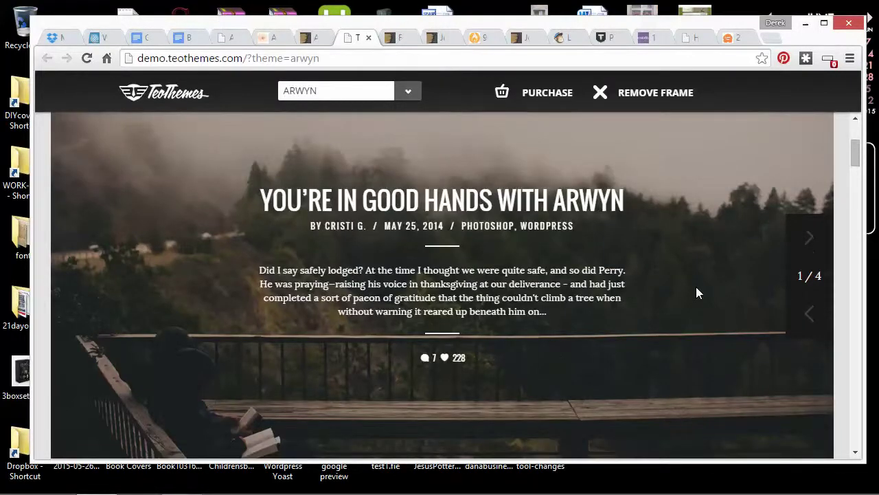
{"action": "scroll", "coordinate": [695, 295], "scroll_direction": "down", "scroll_amount": 1}
{"action": "scroll", "coordinate": [479, 351], "scroll_direction": "down", "scroll_amount": 5}
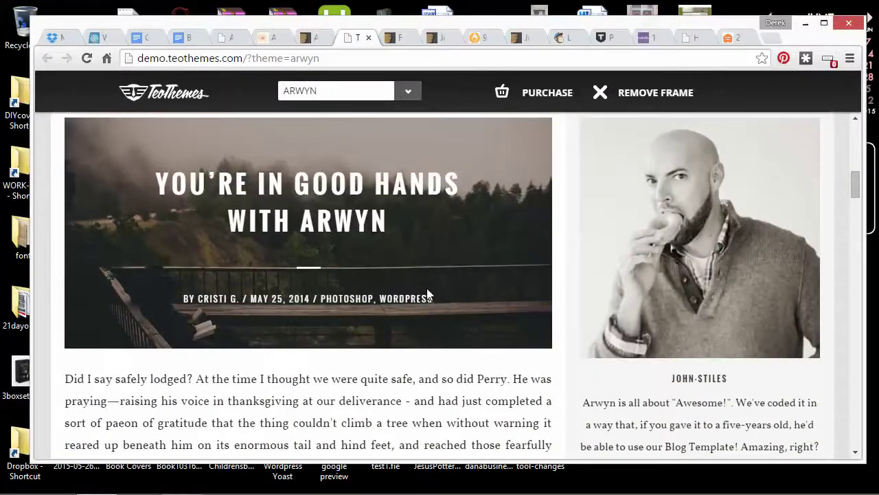
{"action": "scroll", "coordinate": [420, 265], "scroll_direction": "down", "scroll_amount": 1}
{"action": "scroll", "coordinate": [394, 294], "scroll_direction": "down", "scroll_amount": 1}
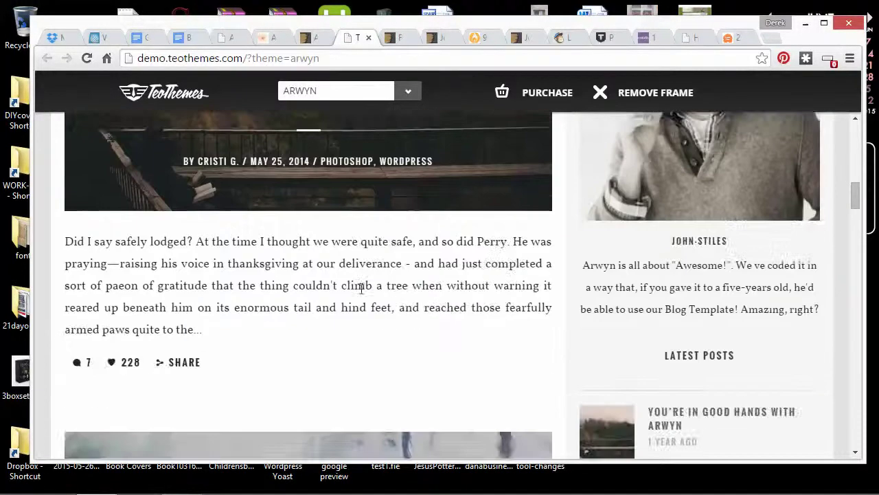
{"action": "left_click", "coordinate": [176, 366]}
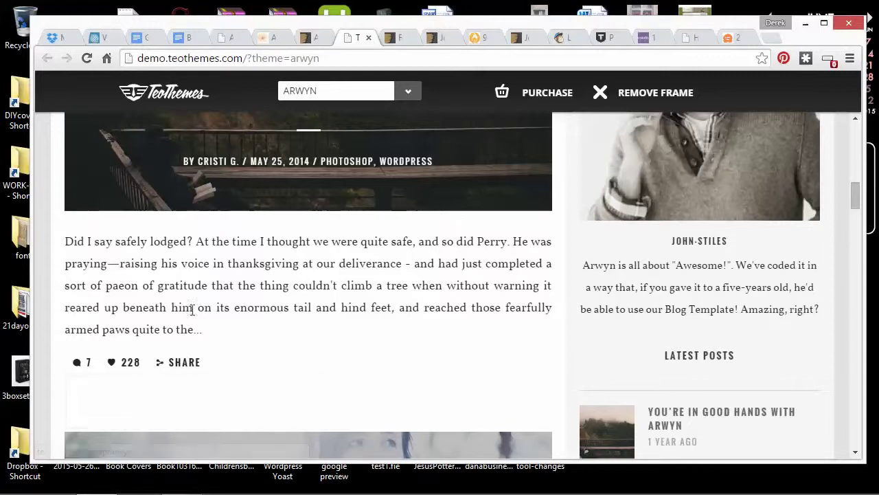
{"action": "scroll", "coordinate": [502, 334], "scroll_direction": "down", "scroll_amount": 3}
{"action": "scroll", "coordinate": [663, 235], "scroll_direction": "down", "scroll_amount": 15}
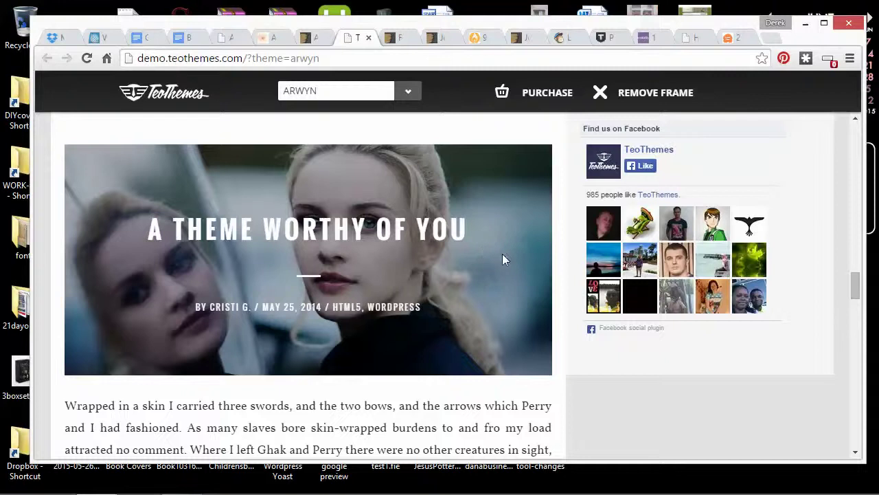
{"action": "scroll", "coordinate": [502, 258], "scroll_direction": "down", "scroll_amount": 15}
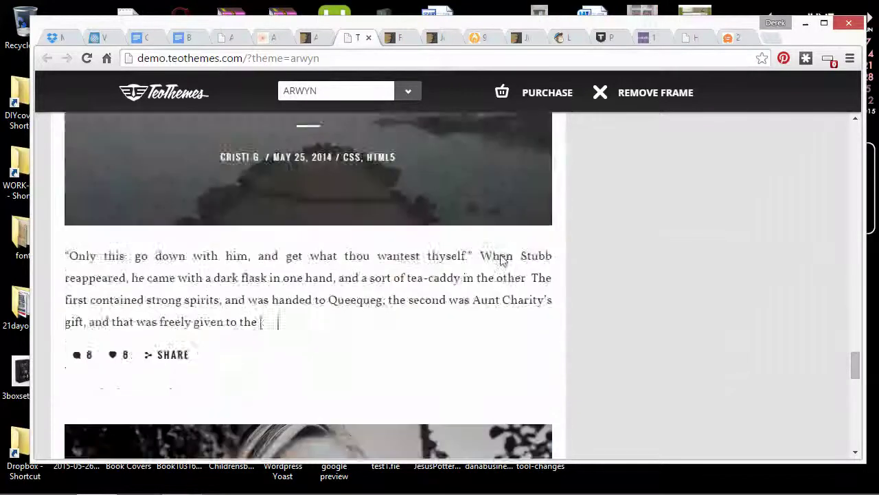
{"action": "scroll", "coordinate": [500, 257], "scroll_direction": "down", "scroll_amount": 15}
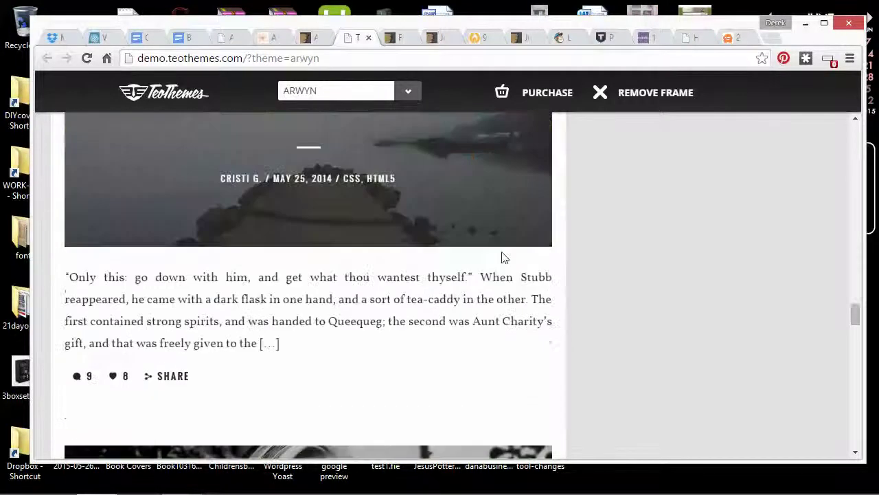
{"action": "scroll", "coordinate": [502, 257], "scroll_direction": "up", "scroll_amount": 20}
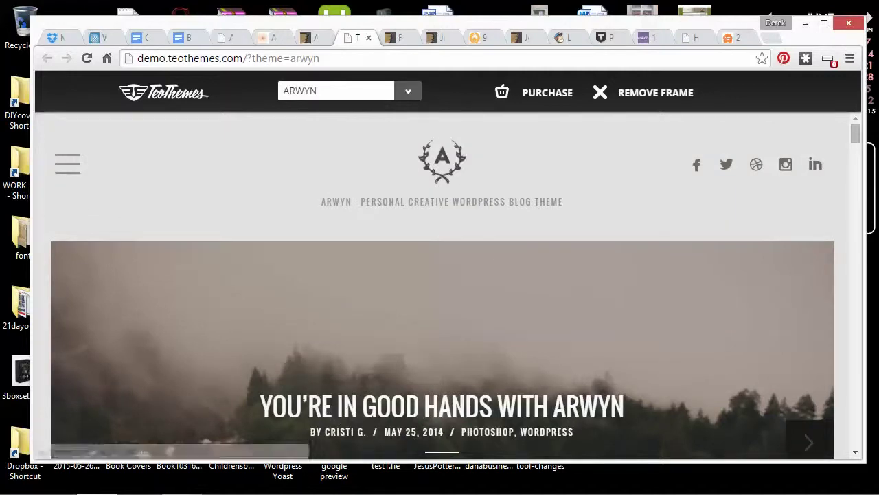
Add the Arwyn theme to the cart on a Regular License at $43 and proceed to checkout
{"action": "left_click", "coordinate": [316, 34]}
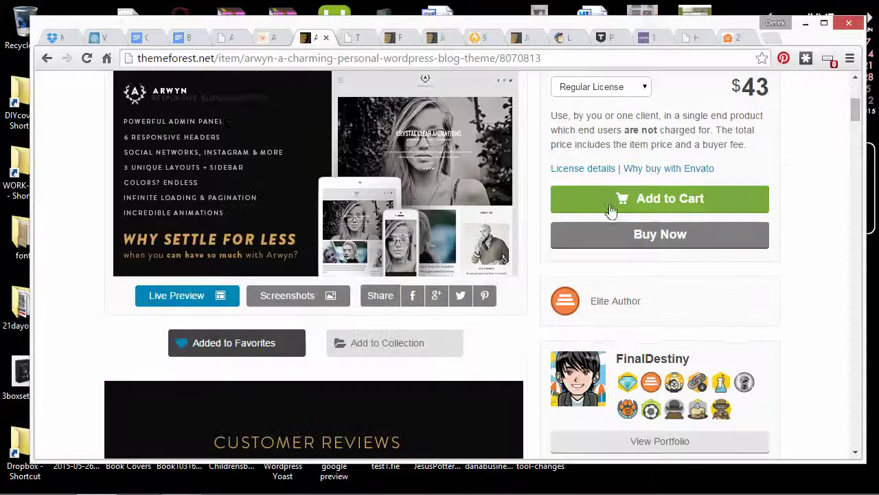
{"action": "left_click", "coordinate": [627, 201]}
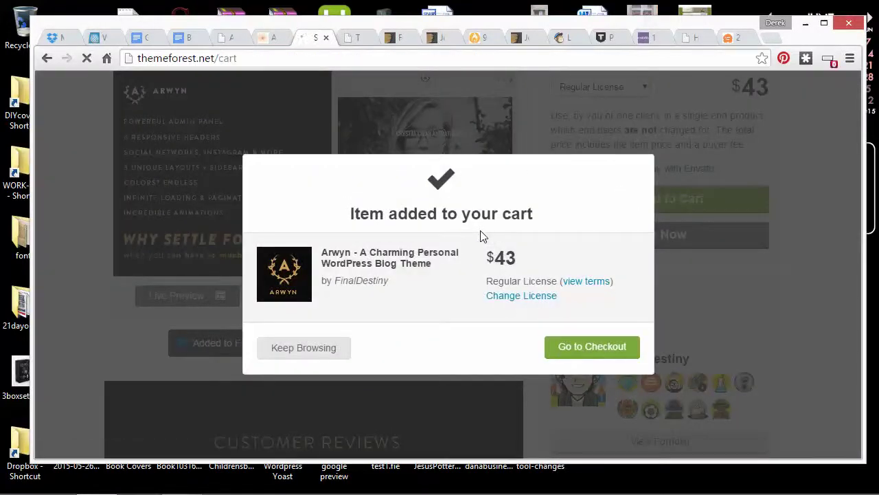
{"action": "scroll", "coordinate": [481, 248], "scroll_direction": "down", "scroll_amount": 2}
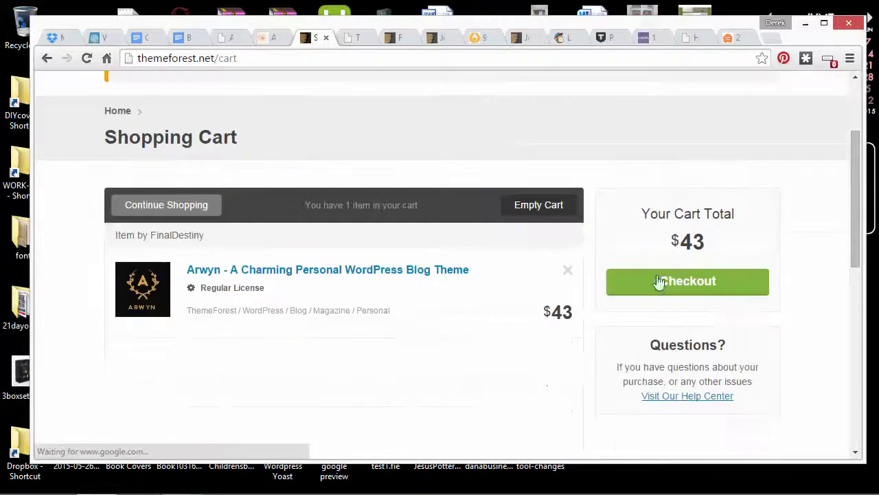
{"action": "scroll", "coordinate": [412, 279], "scroll_direction": "down", "scroll_amount": 4}
{"action": "scroll", "coordinate": [447, 252], "scroll_direction": "up", "scroll_amount": 4}
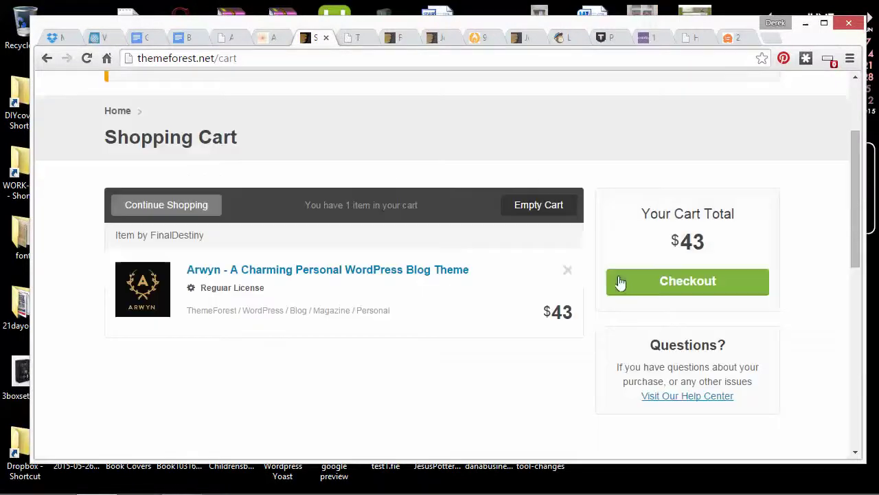
{"action": "left_click", "coordinate": [671, 292]}
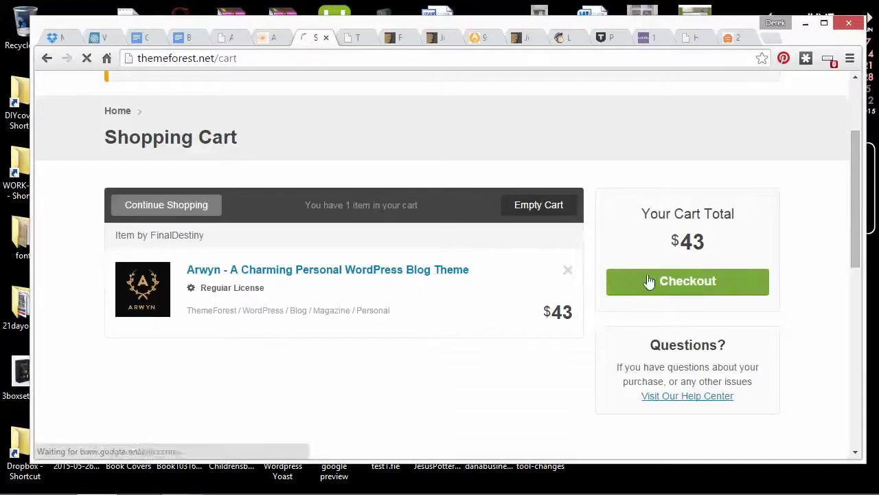
In WordPress, close the Oblique preview and open the .zip Upload Theme panel, then return to checkout
{"action": "left_click", "coordinate": [272, 38]}
{"action": "left_click", "coordinate": [233, 38]}
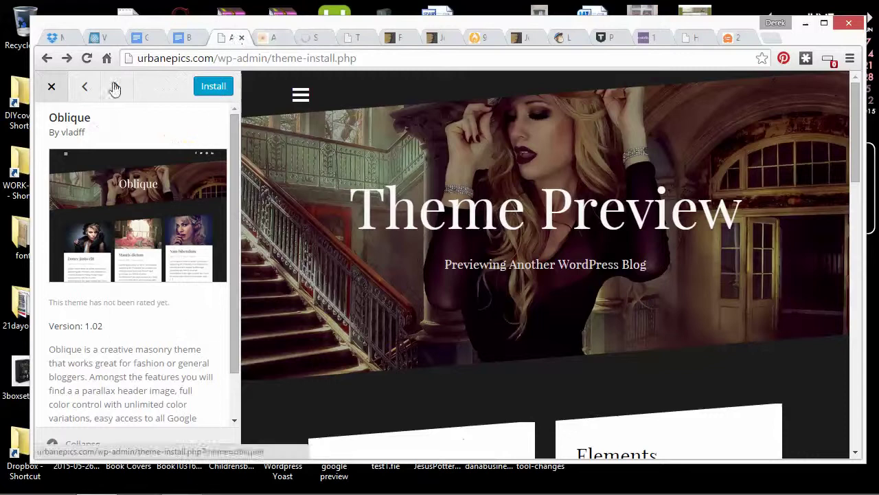
{"action": "left_click", "coordinate": [51, 87]}
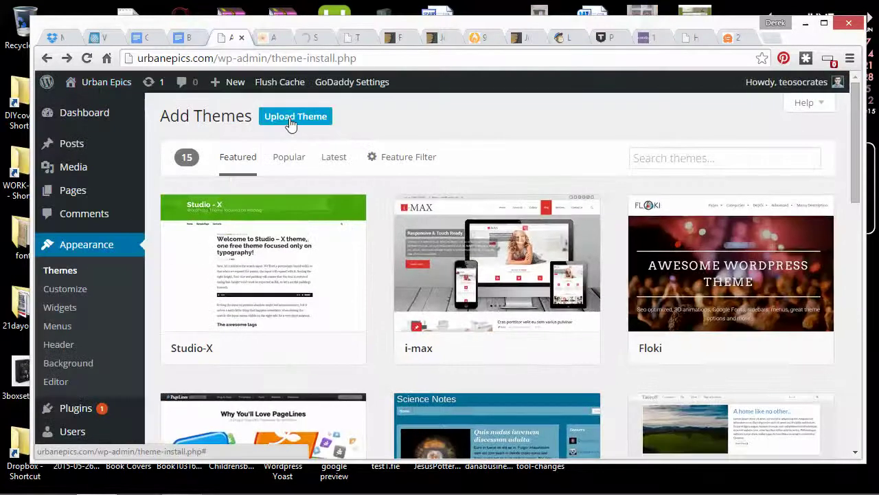
{"action": "left_click", "coordinate": [292, 123]}
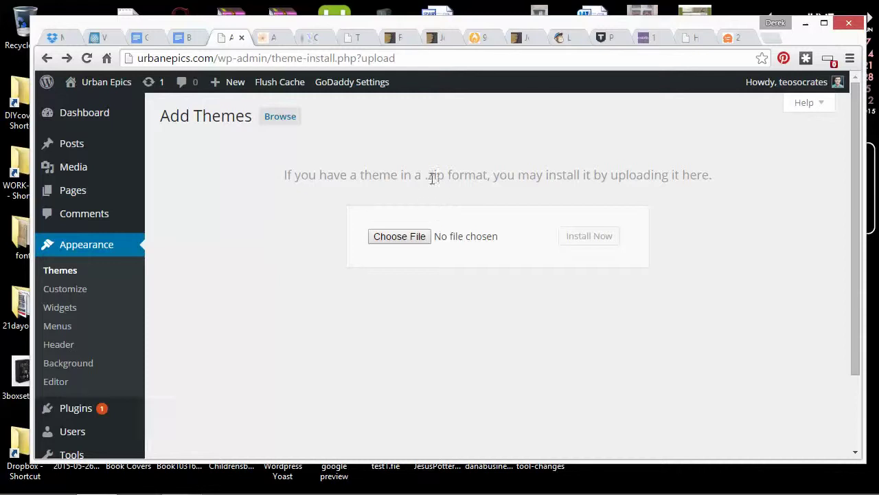
{"action": "left_click_drag", "start_coordinate": [422, 175], "coordinate": [593, 180]}
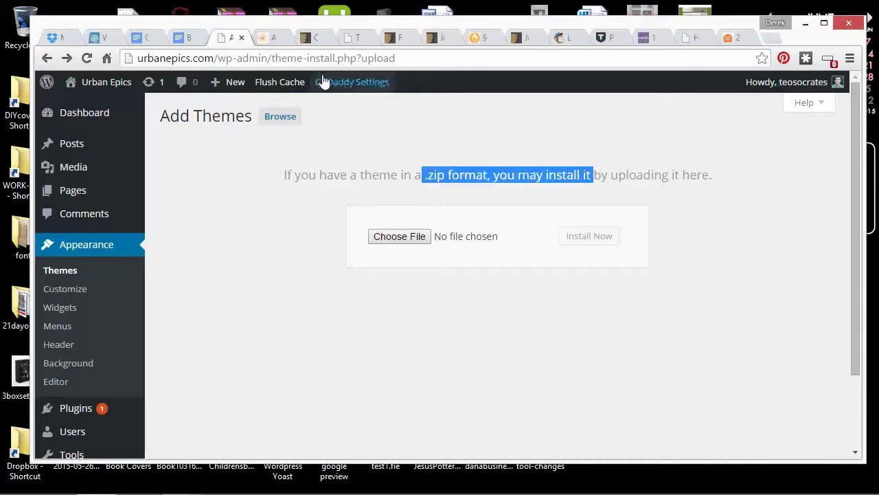
{"action": "left_click", "coordinate": [300, 39]}
Scroll to the Review Order: Arwyn $43.00 plus $2.00 handling, $45.00 total via PayPal
{"action": "scroll", "coordinate": [382, 221], "scroll_direction": "down", "scroll_amount": 8}
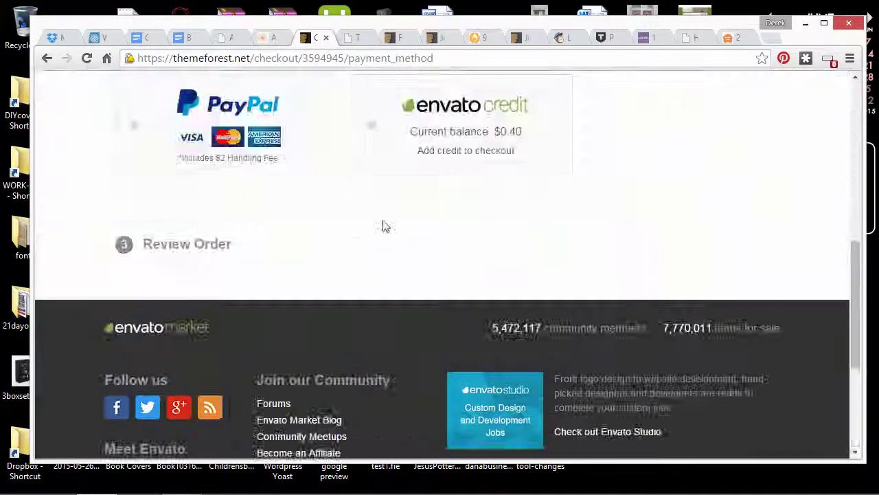
{"action": "scroll", "coordinate": [381, 218], "scroll_direction": "up", "scroll_amount": 1}
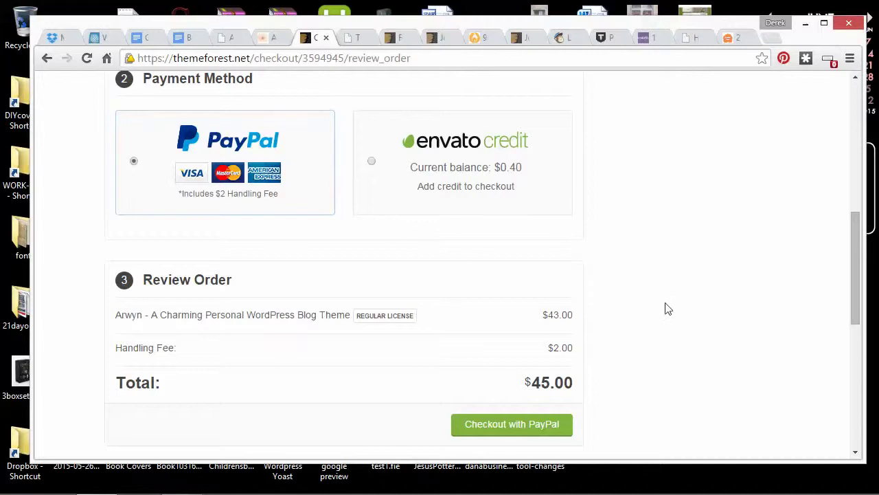
{"action": "scroll", "coordinate": [665, 309], "scroll_direction": "down", "scroll_amount": 2}
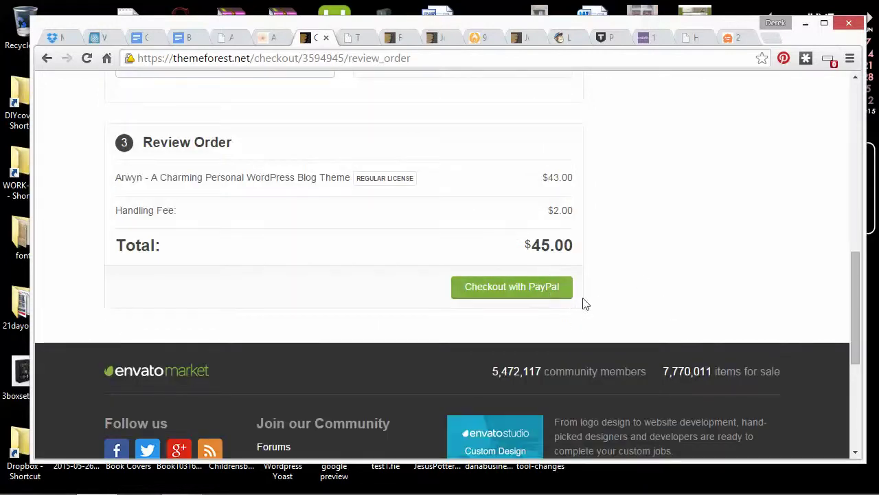